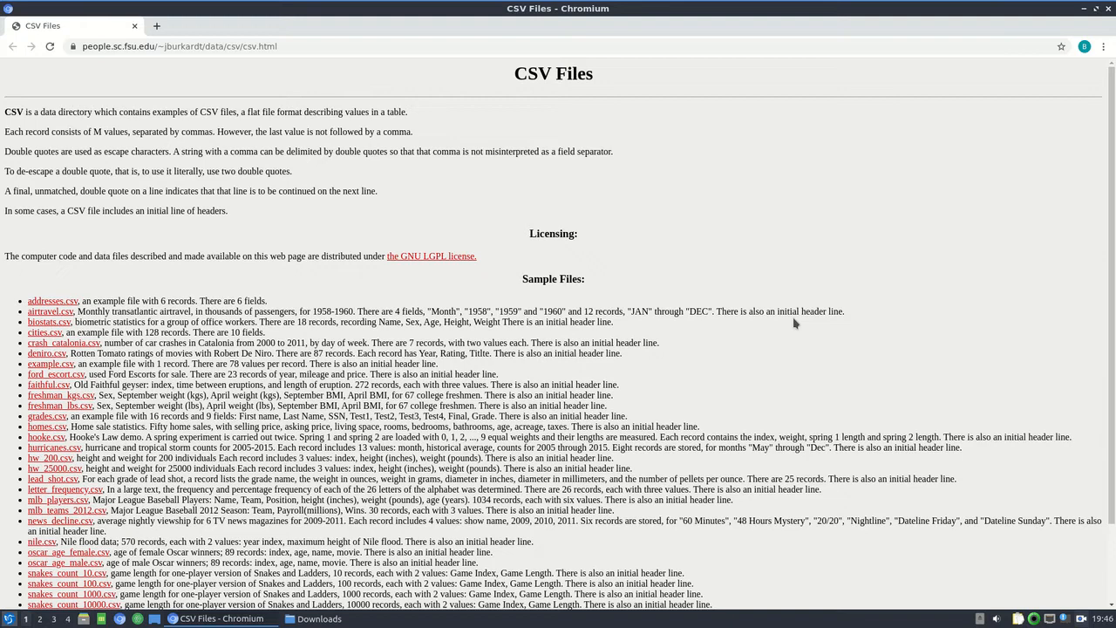
# Download hurricanes.csv from the sample files list and open it in a maximized Gnumeric Spreadsheet window.
pyautogui.scroll(-2, 14, 522)
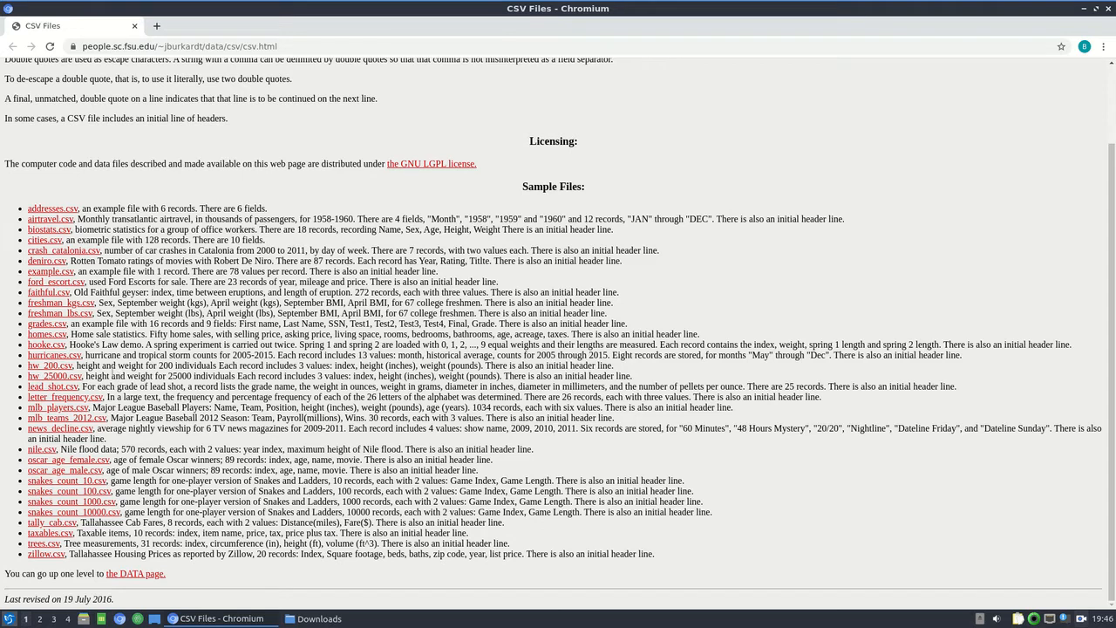
pyautogui.click(41, 357)
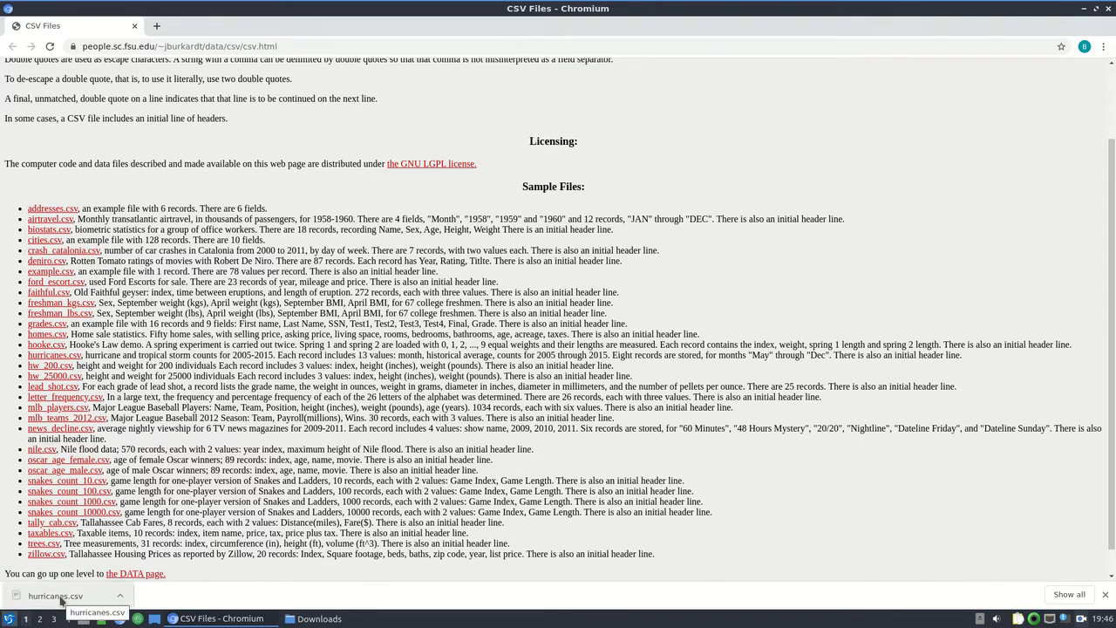
pyautogui.click(61, 600)
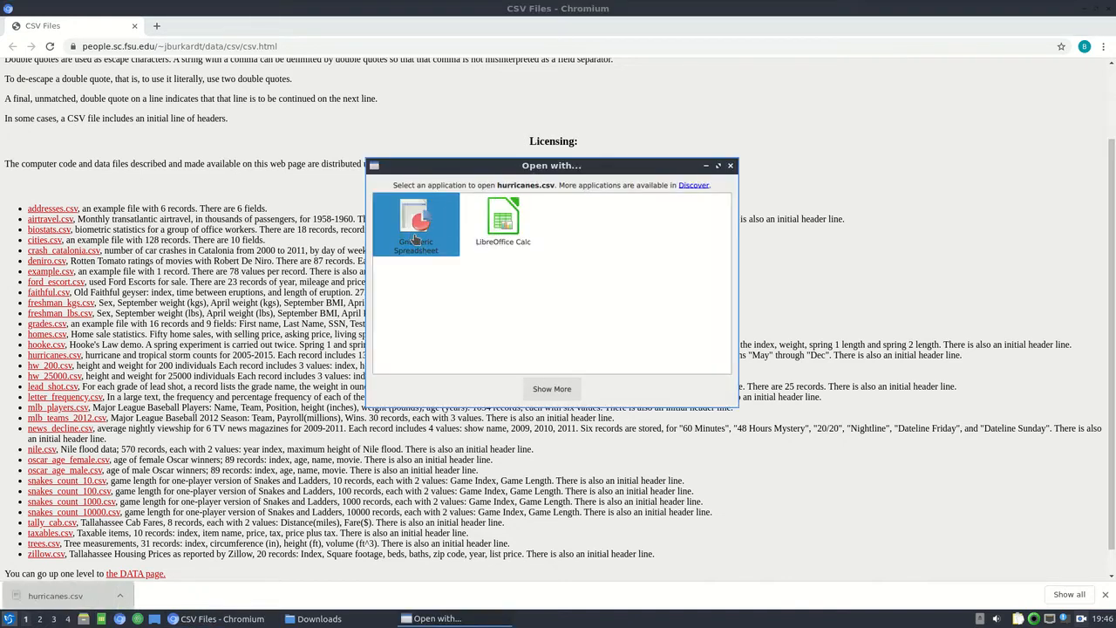
pyautogui.doubleClick(416, 236)
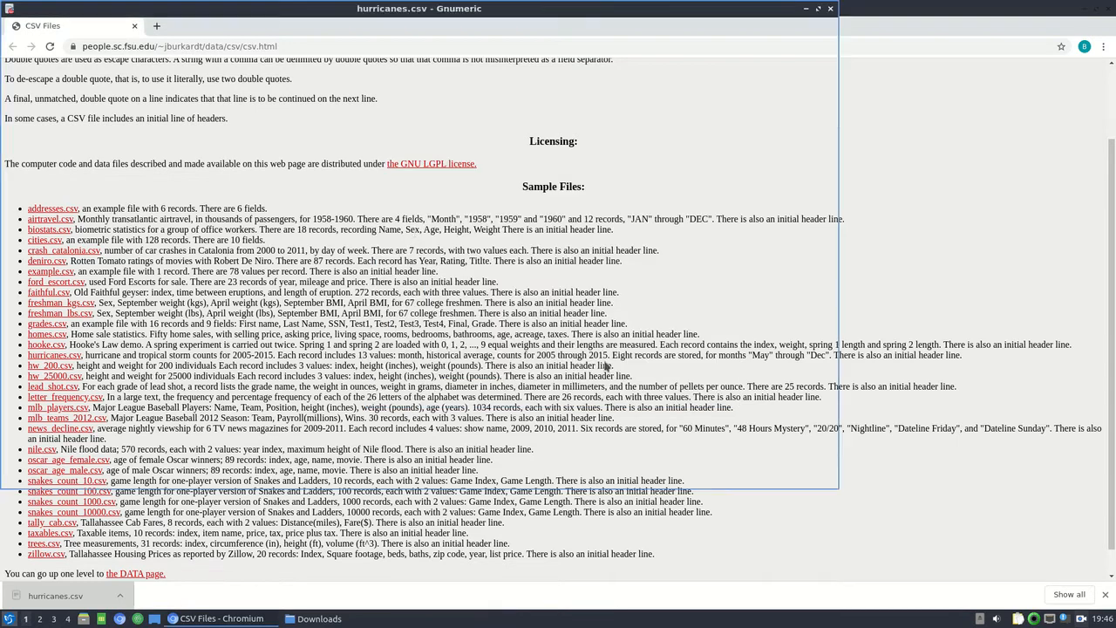
pyautogui.click(820, 19)
pyautogui.click(349, 193)
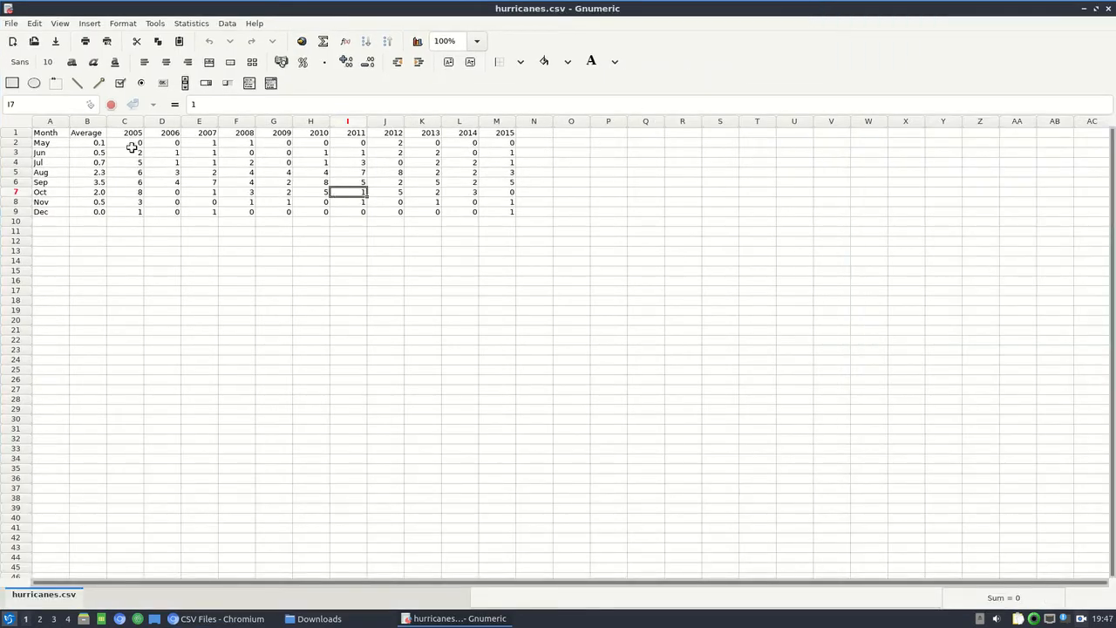
# Save the workbook under the name hurricanes in Gnumeric XML format in the Downloads folder.
pyautogui.click(9, 23)
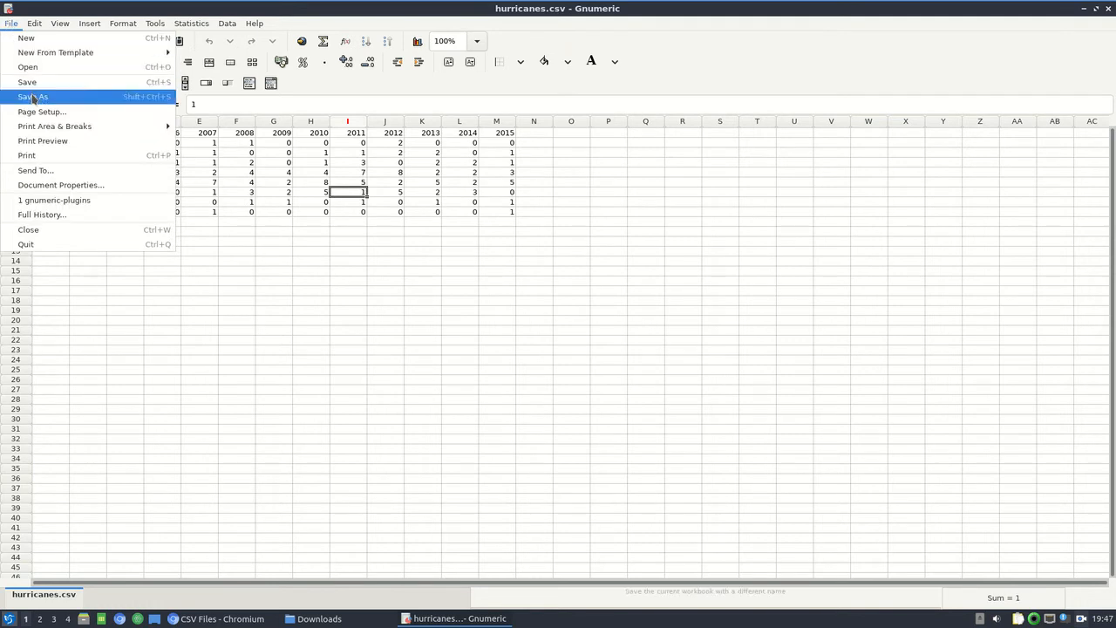
pyautogui.click(27, 96)
pyautogui.click(353, 106)
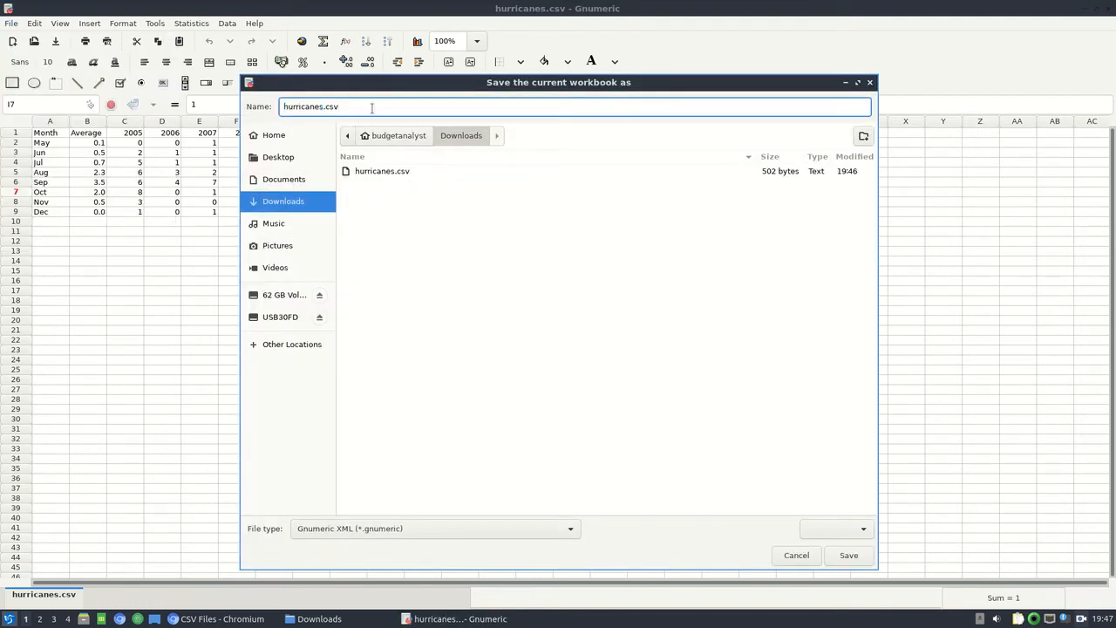
pyautogui.press('BackSpace')
pyautogui.press('BackSpace')
pyautogui.press('BackSpace')
pyautogui.press('BackSpace')
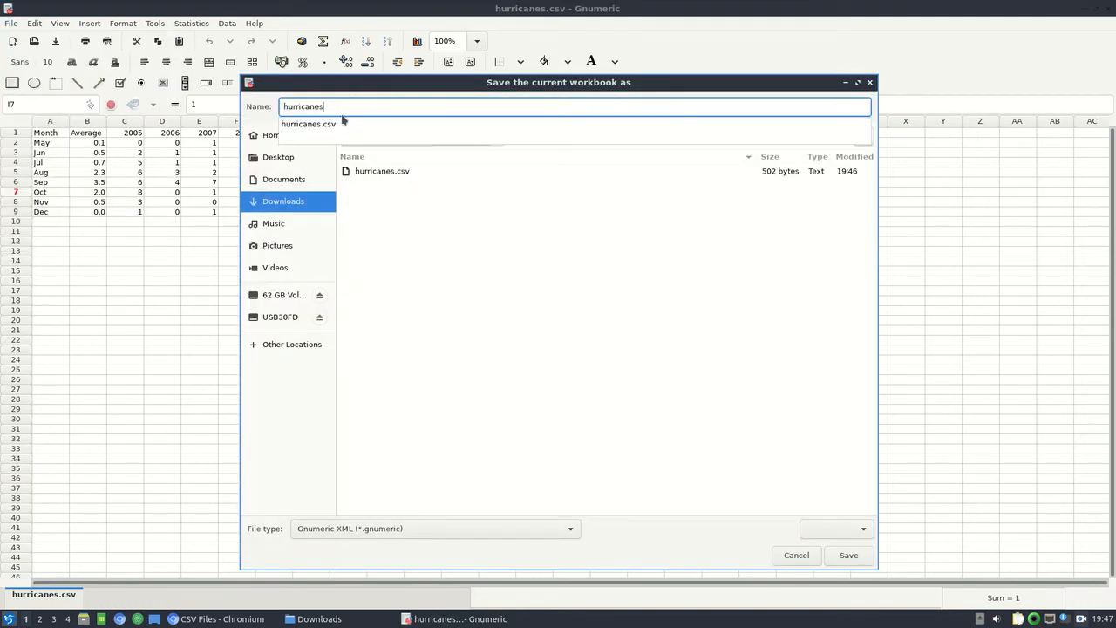
pyautogui.click(851, 558)
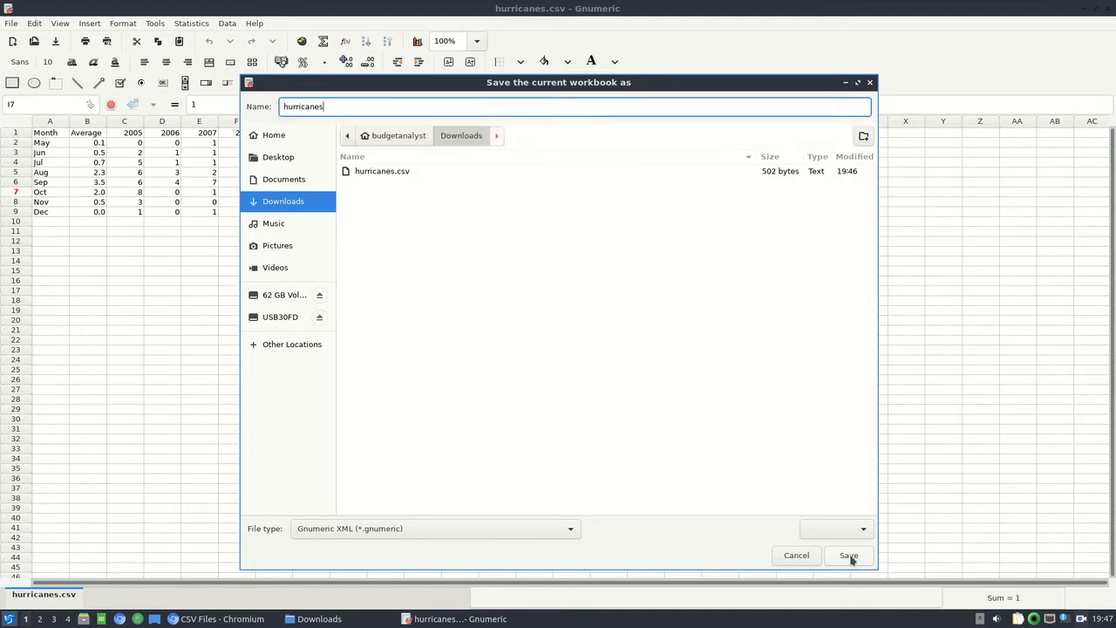
pyautogui.click(851, 557)
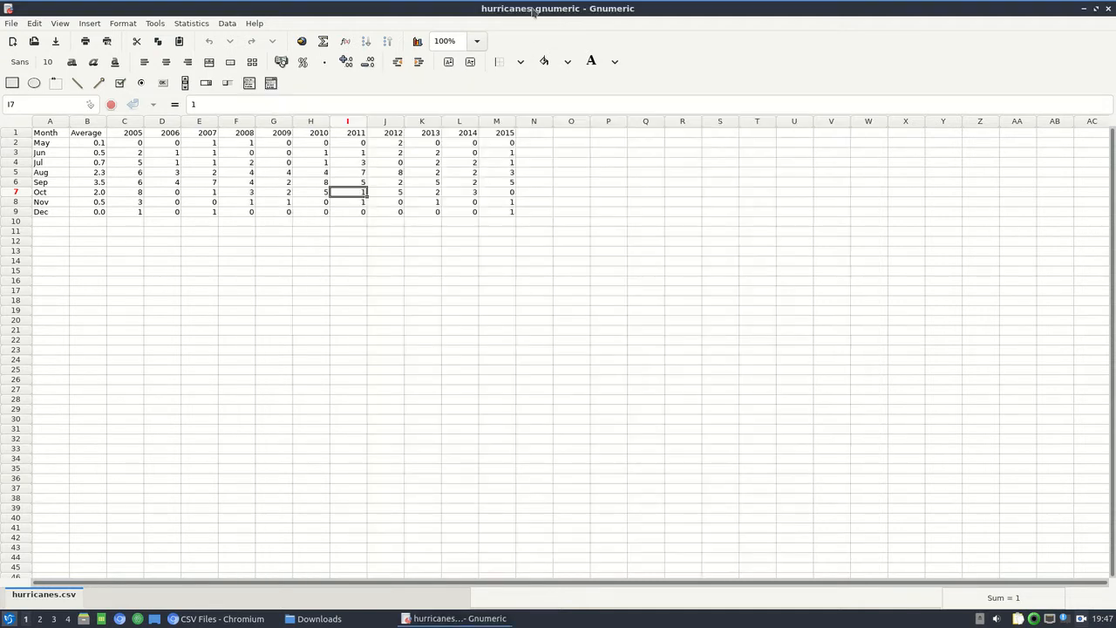
pyautogui.click(312, 336)
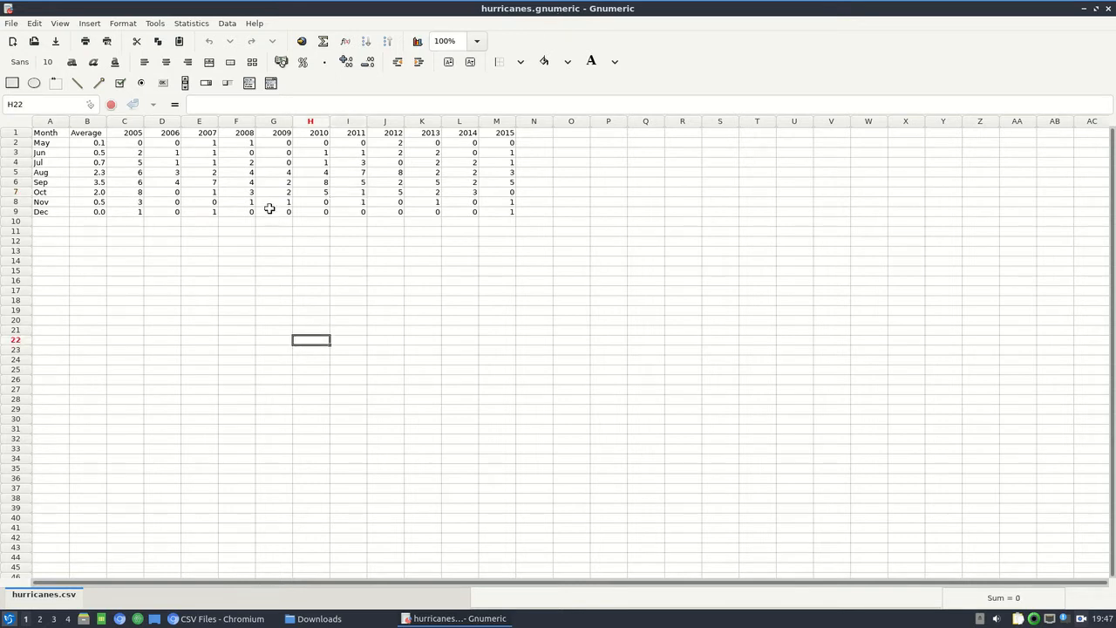
pyautogui.click(215, 260)
pyautogui.click(122, 259)
pyautogui.click(124, 231)
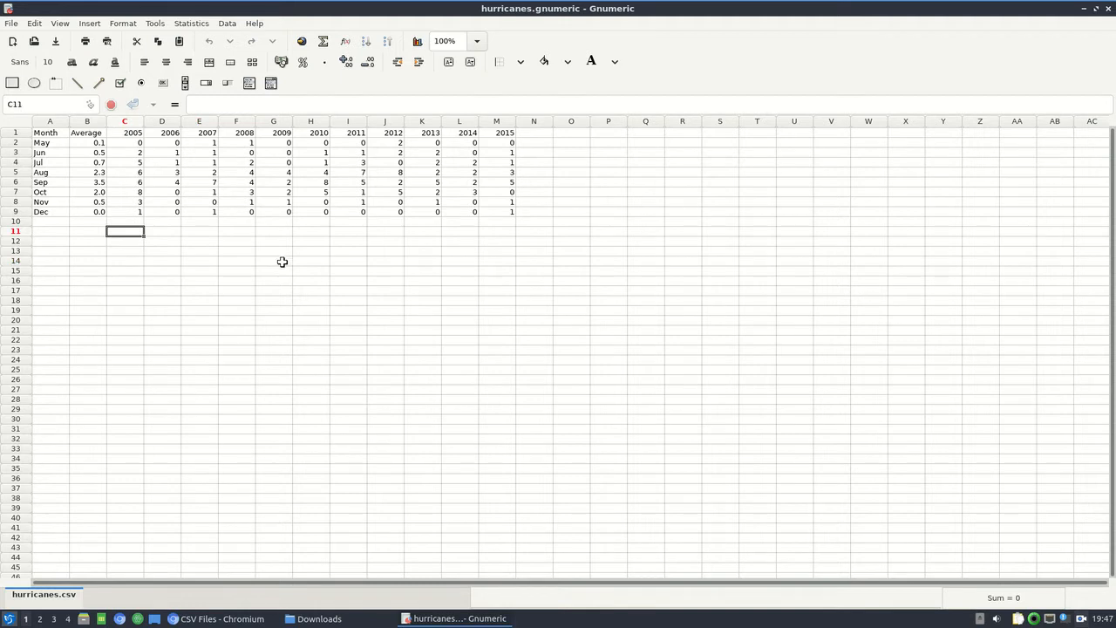
pyautogui.moveTo(117, 132); pyautogui.dragTo(504, 133)
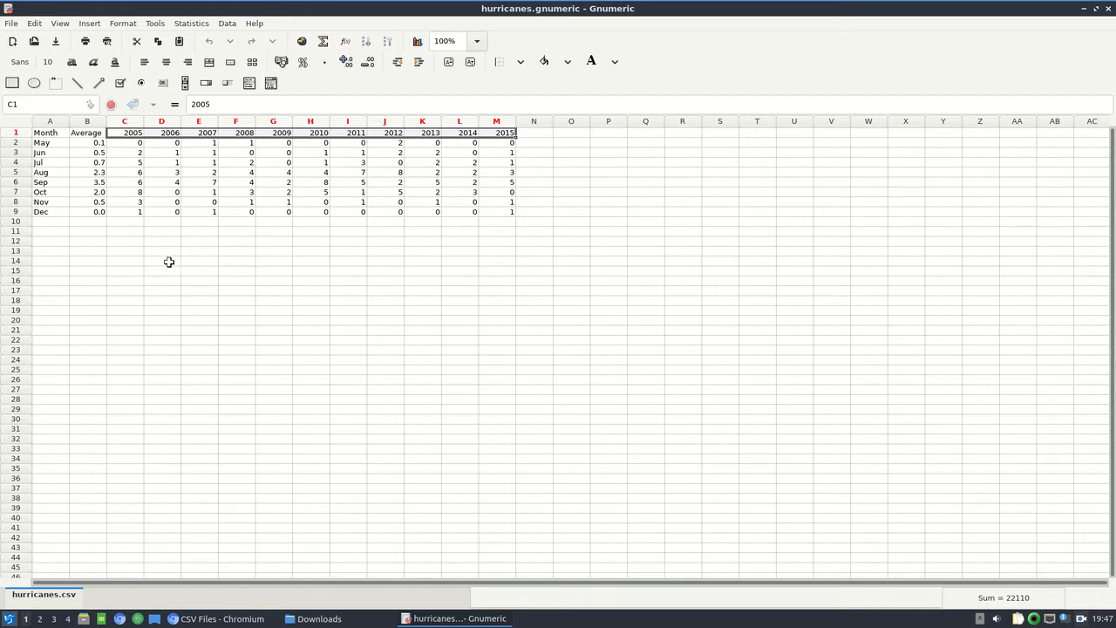
# Enter the formula ="YR "&C1 in cell C11 to build a text label from the first year heading.
pyautogui.click(127, 232)
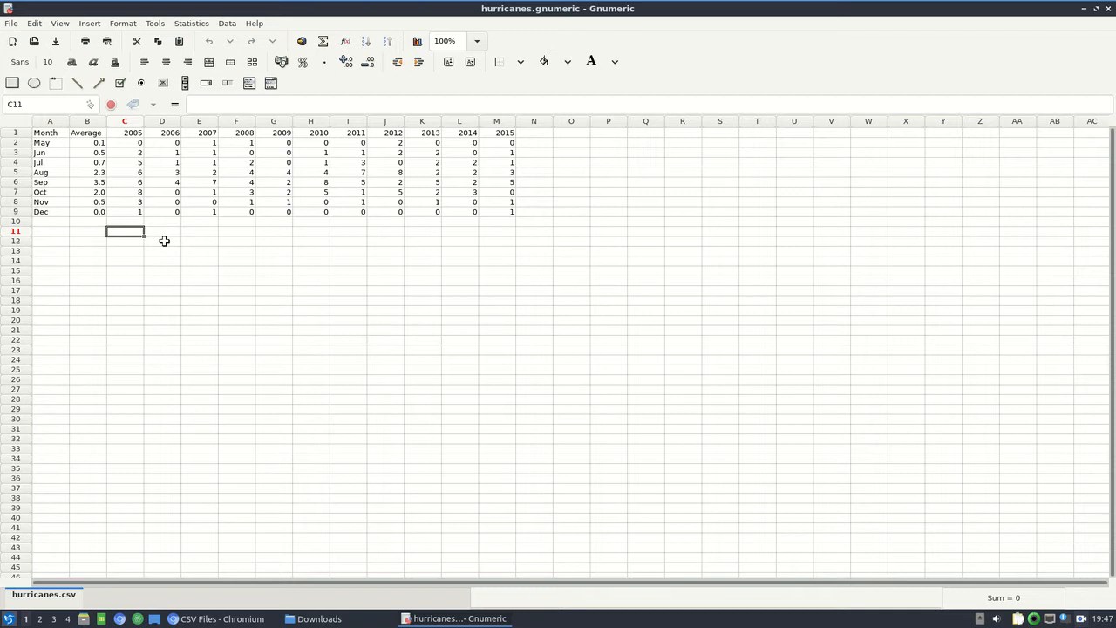
pyautogui.write('="YR "&')
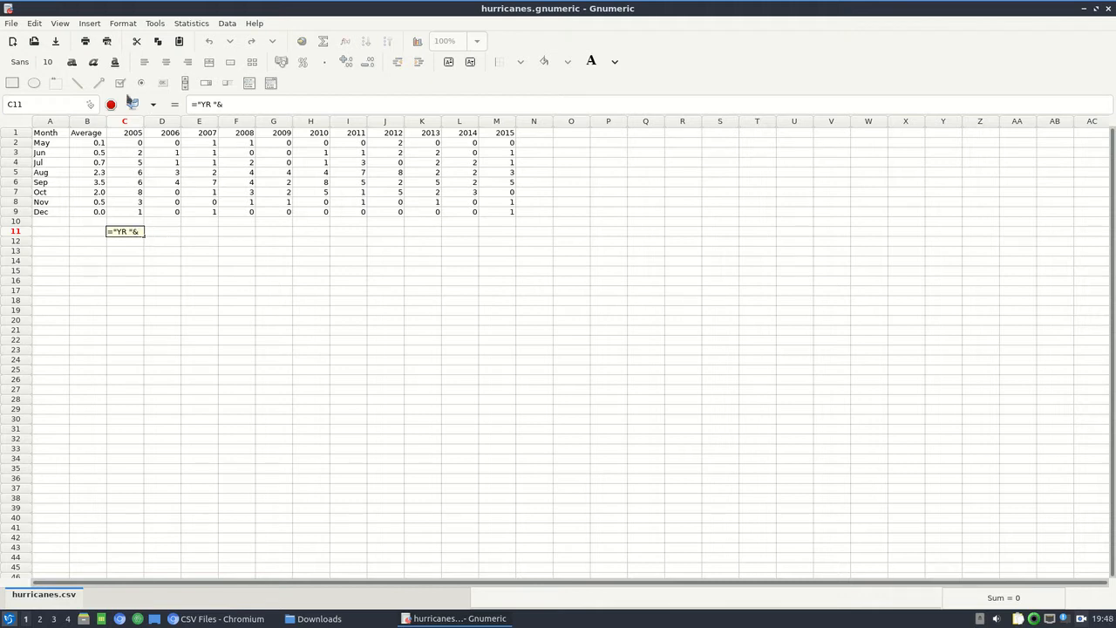
pyautogui.click(135, 134)
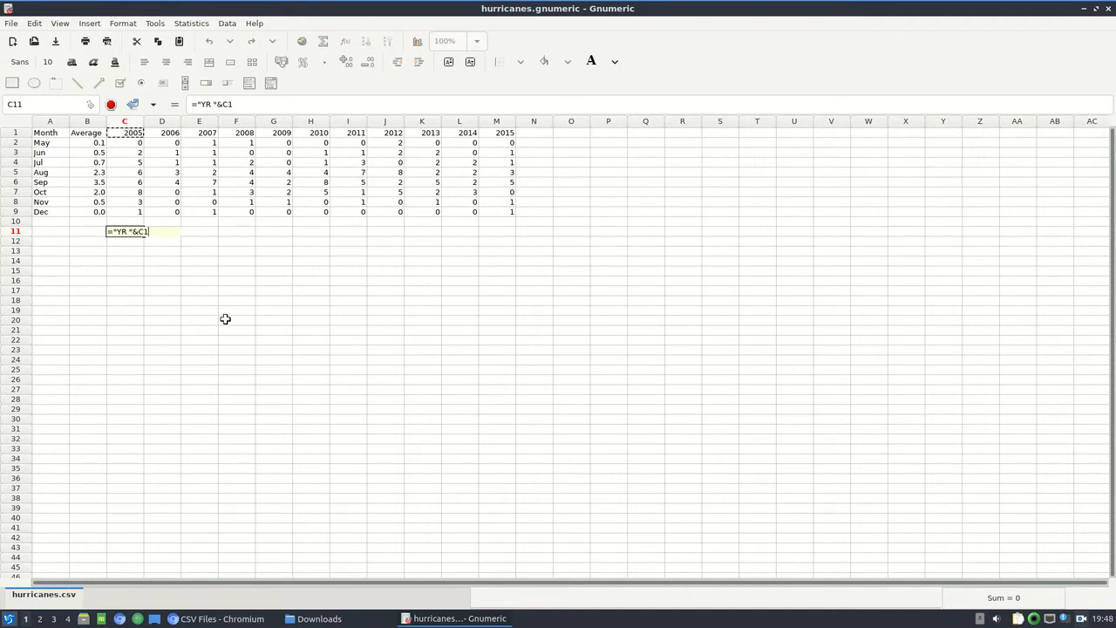
pyautogui.press('Return')
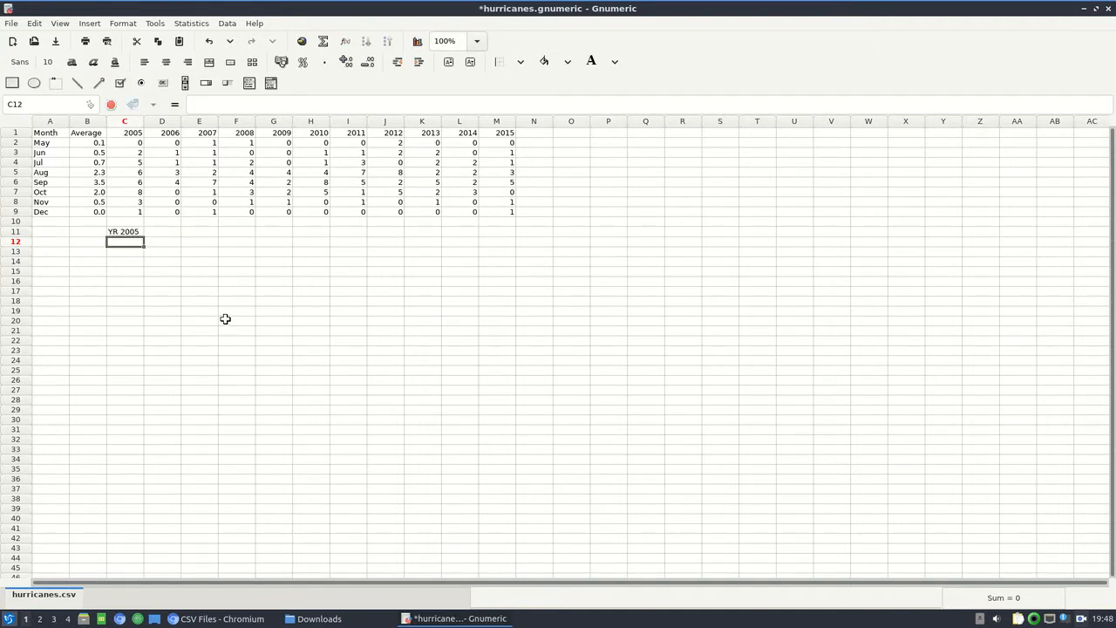
# Fill the year label formula from C11 across to M11.
pyautogui.click(138, 232)
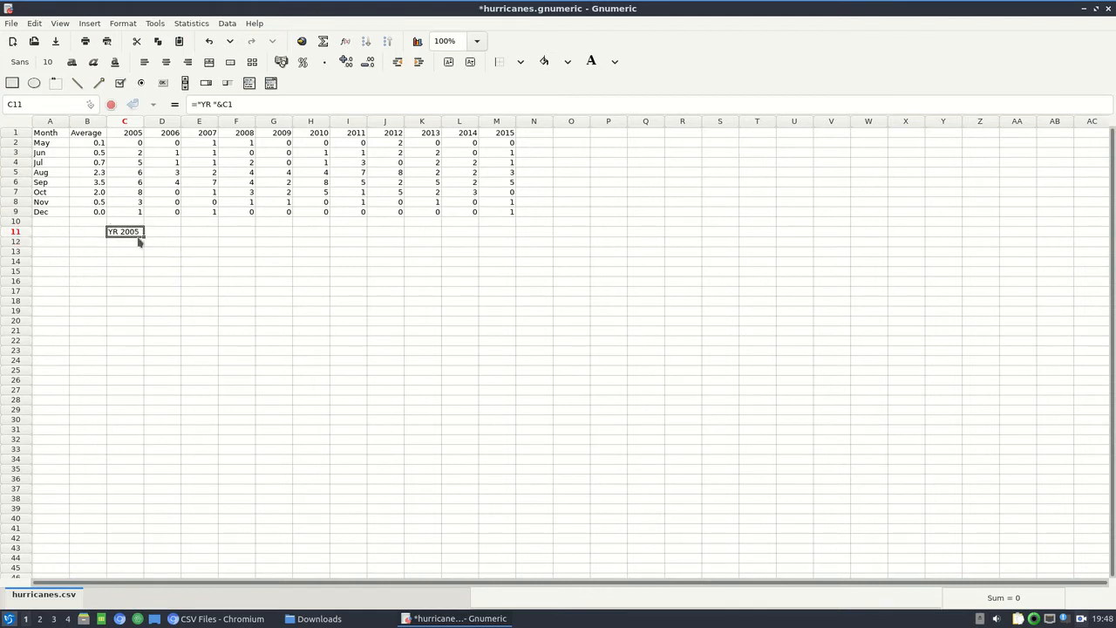
pyautogui.moveTo(143, 243); pyautogui.dragTo(491, 222)
pyautogui.click(484, 320)
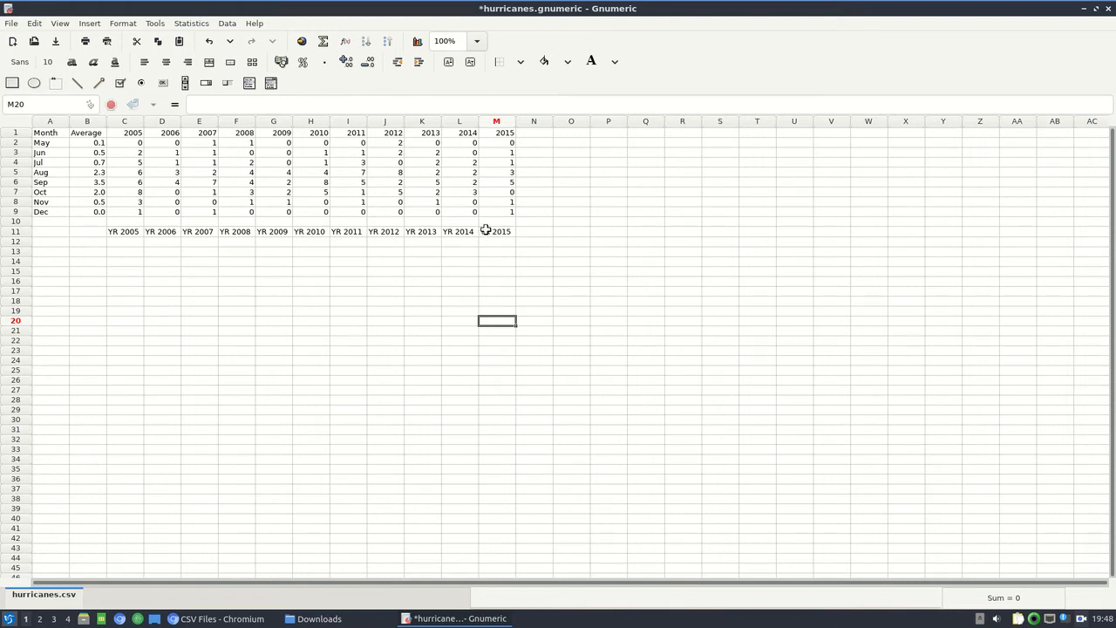
# Copy the year labels in C11:M11 and paste them as values over the year headings starting at C1.
pyautogui.moveTo(486, 230); pyautogui.dragTo(108, 232)
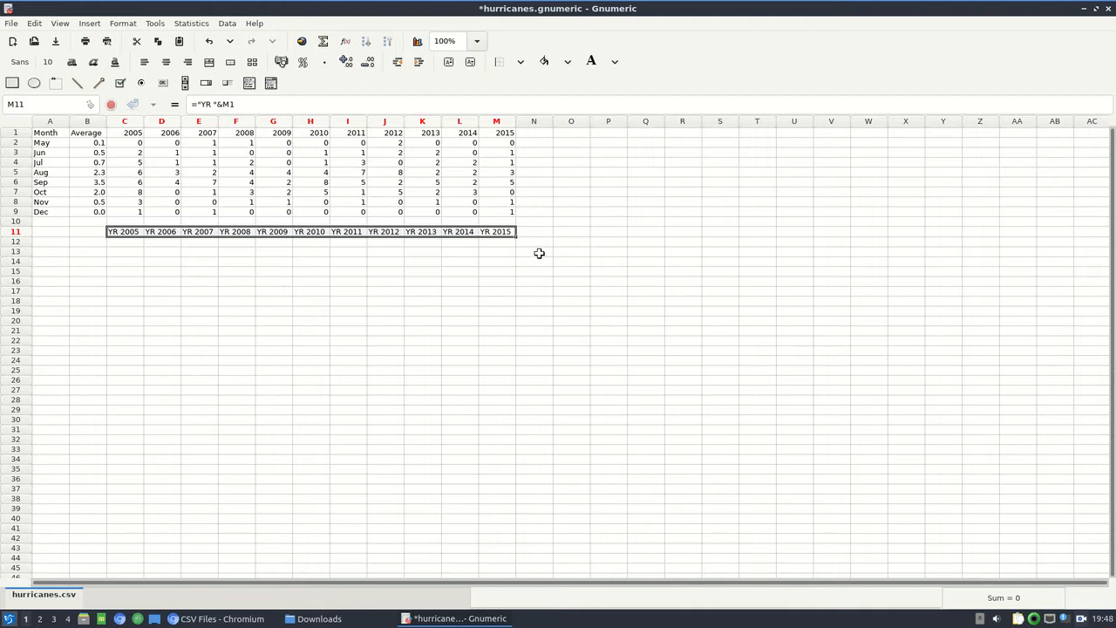
pyautogui.rightClick(495, 232)
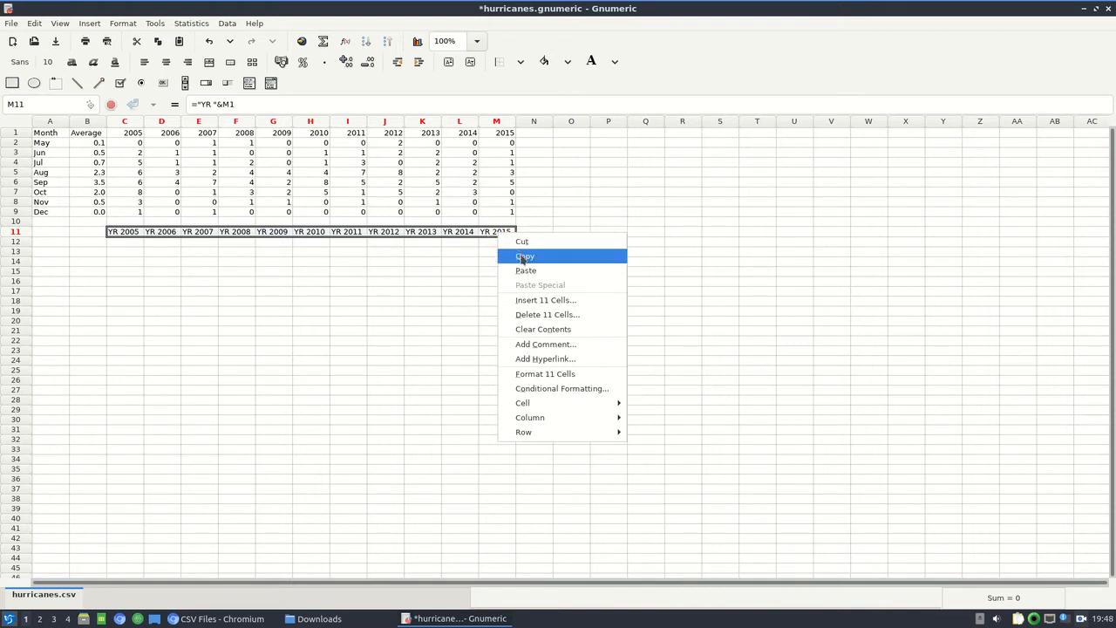
pyautogui.click(523, 256)
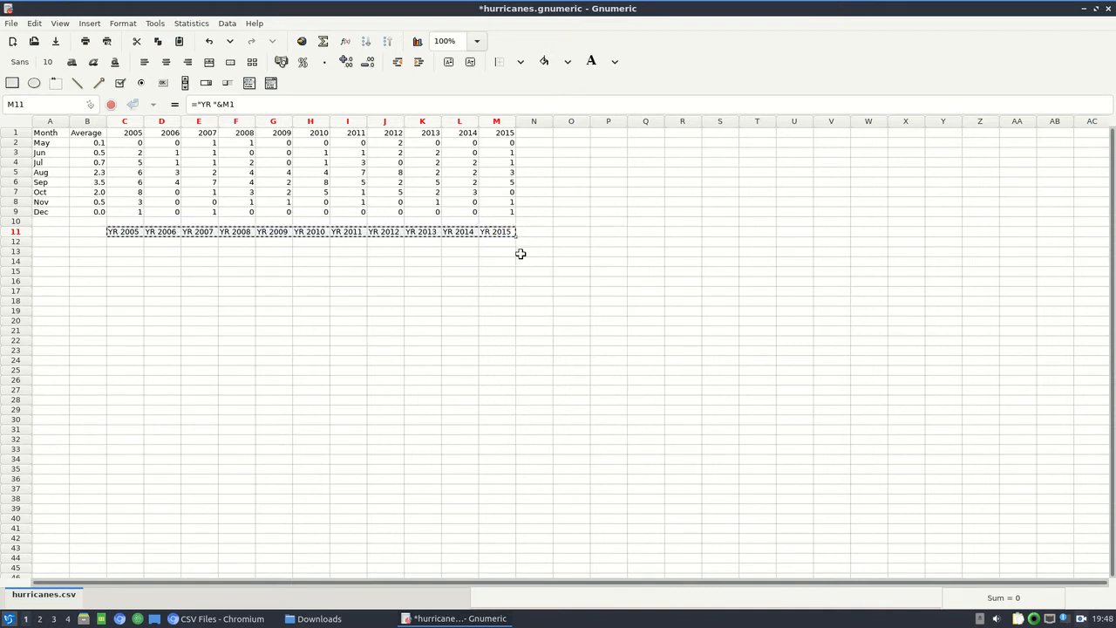
pyautogui.click(128, 133)
pyautogui.rightClick(128, 132)
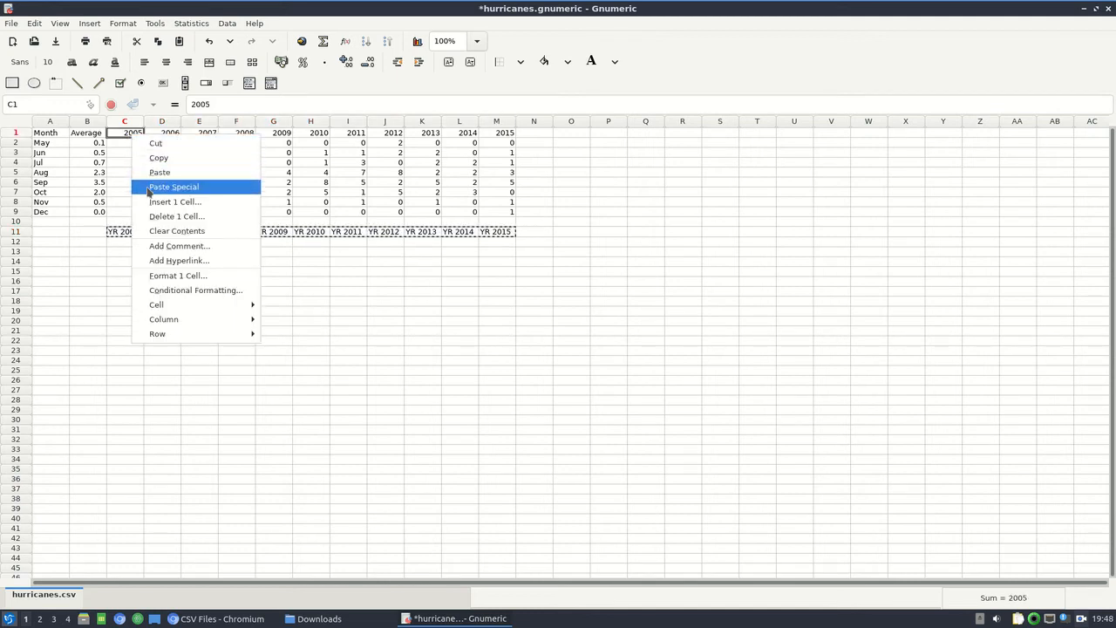
pyautogui.click(213, 187)
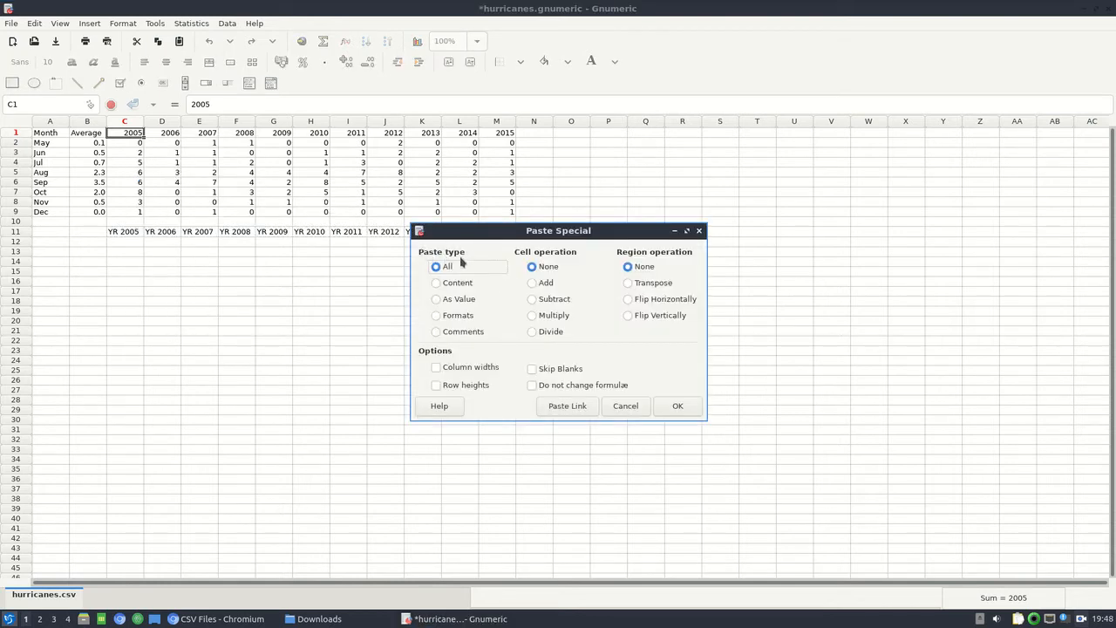
pyautogui.click(443, 301)
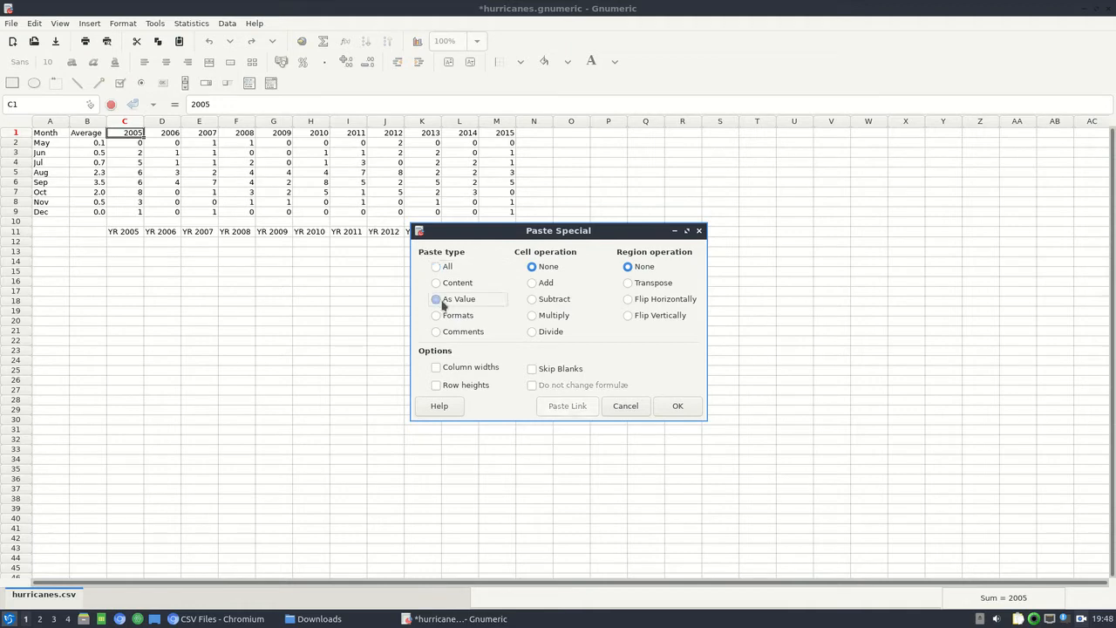
pyautogui.click(687, 408)
pyautogui.click(567, 330)
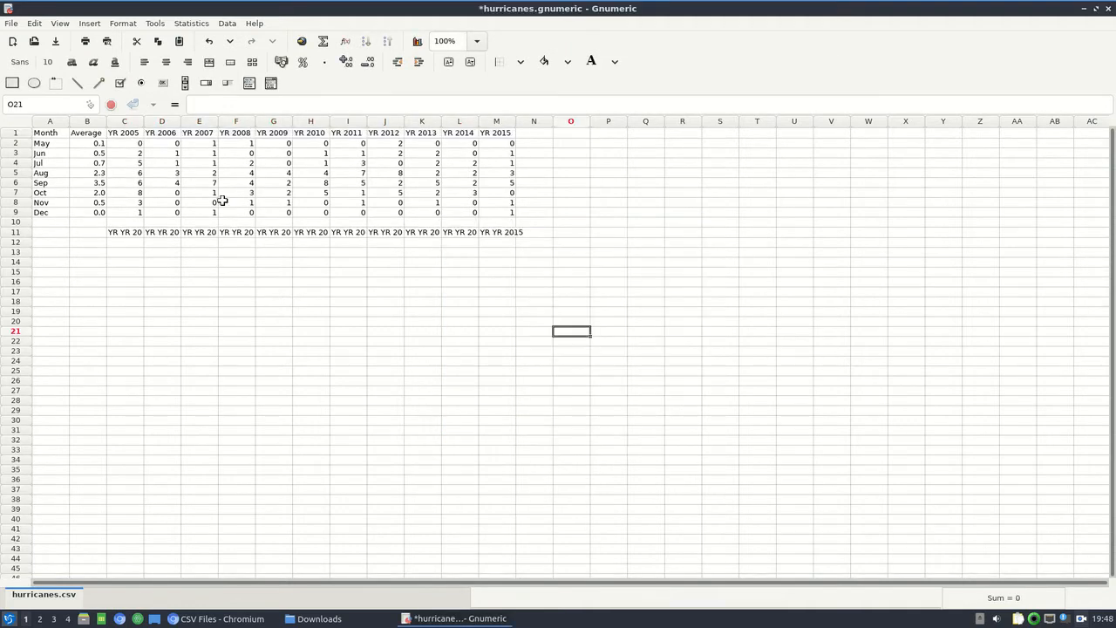
pyautogui.moveTo(117, 232); pyautogui.dragTo(492, 230)
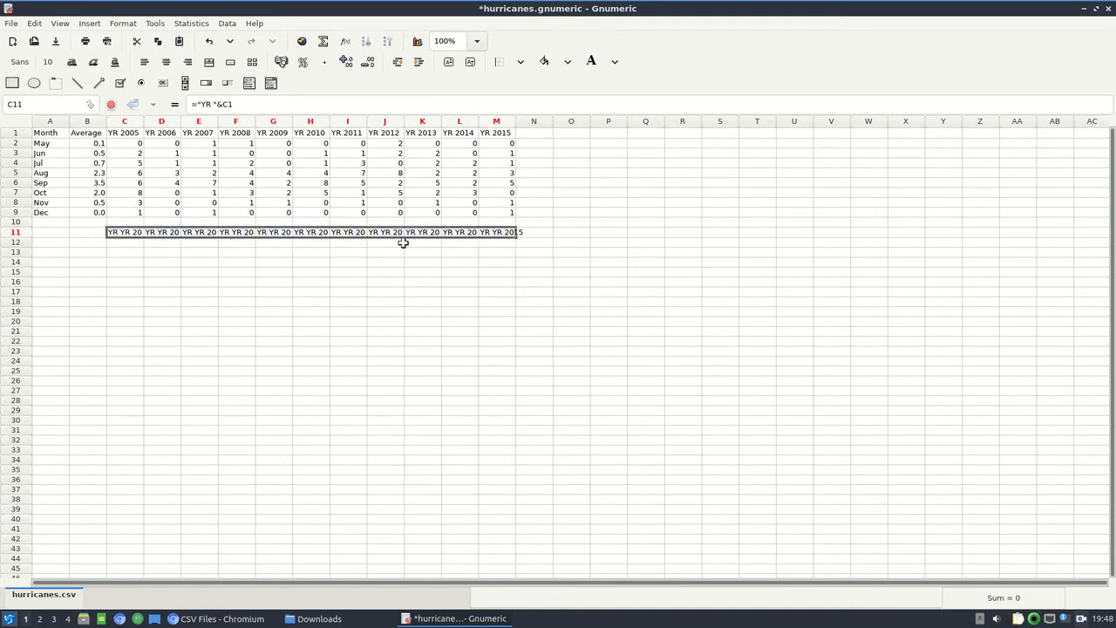
pyautogui.click(209, 44)
pyautogui.click(251, 44)
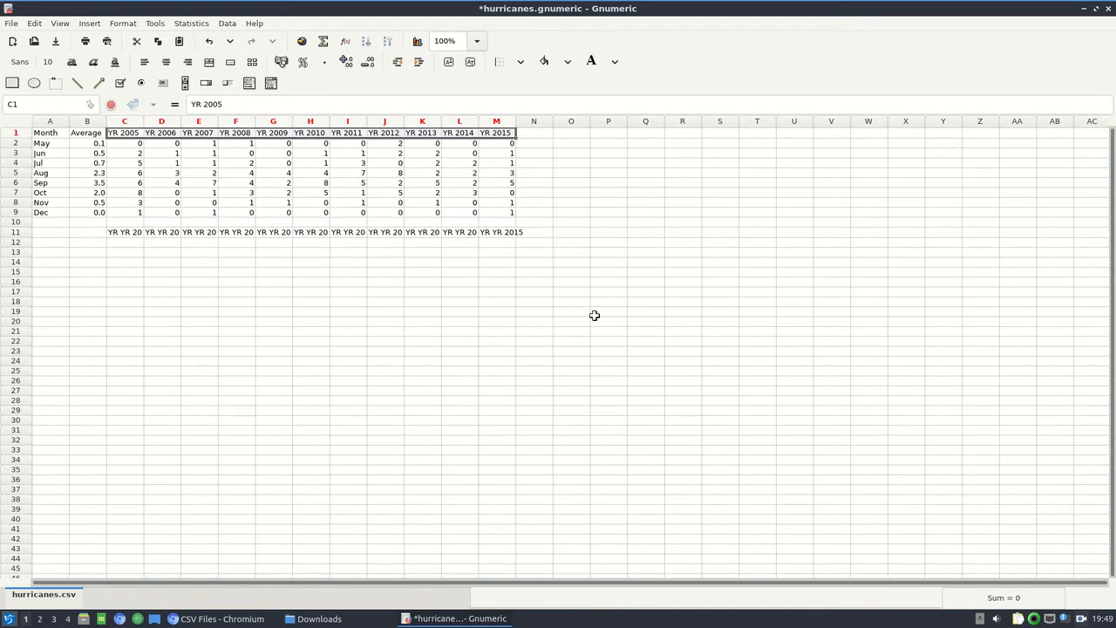
# Delete the helper label formulas in row 11 from column C through column N.
pyautogui.click(163, 253)
pyautogui.moveTo(125, 232); pyautogui.dragTo(534, 232)
pyautogui.press('Delete')
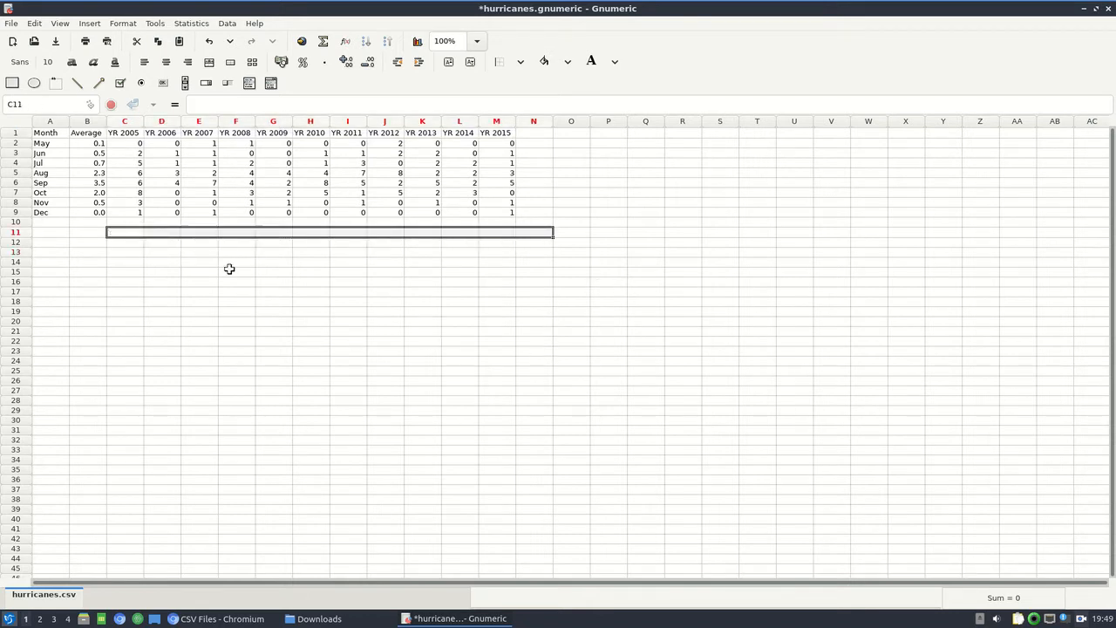
pyautogui.click(229, 271)
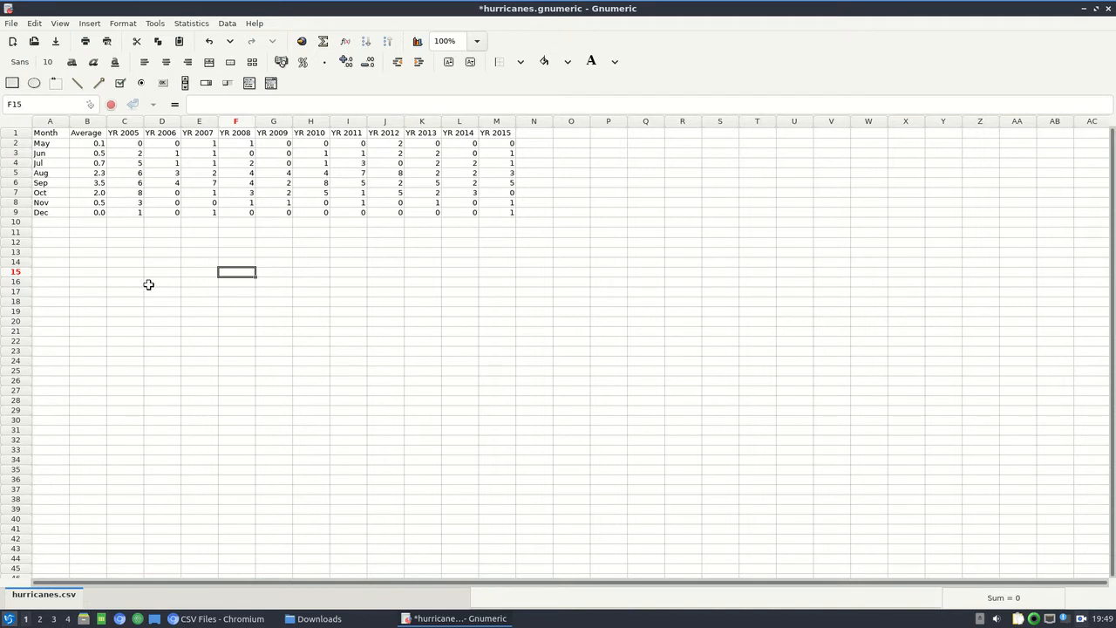
# Save the changes to the hurricanes workbook and select empty cell D14 below the data.
pyautogui.click(4, 26)
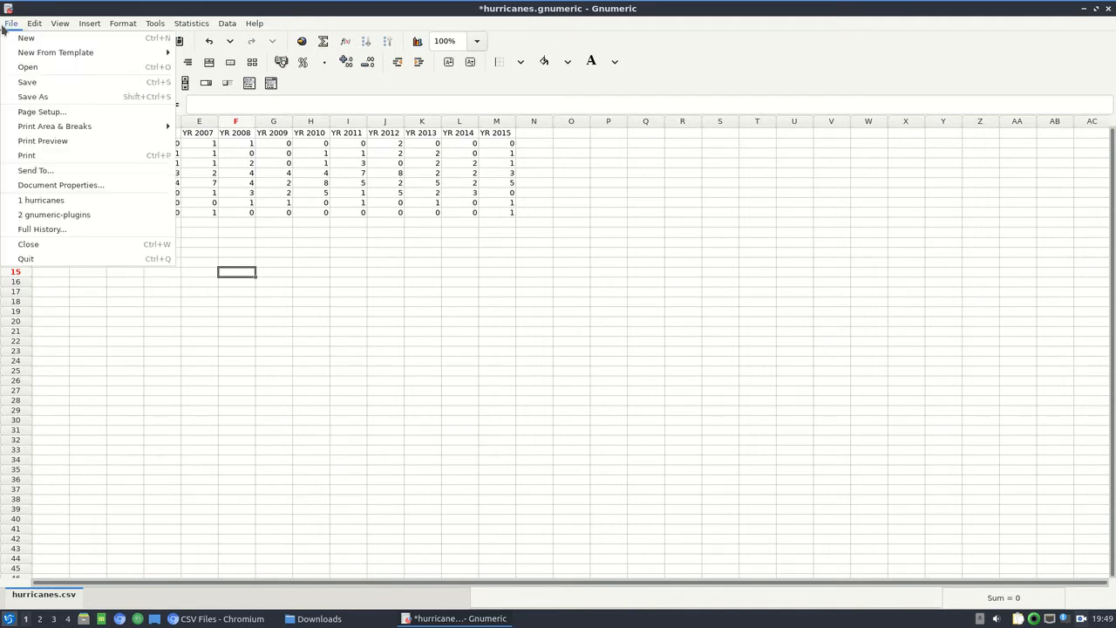
pyautogui.click(28, 82)
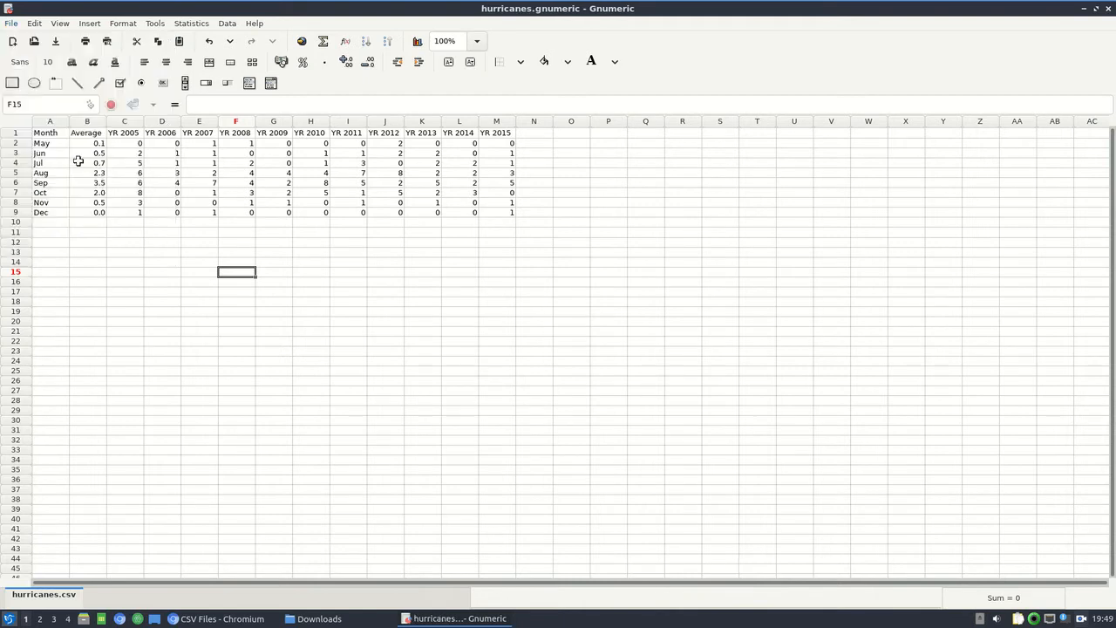
pyautogui.click(221, 258)
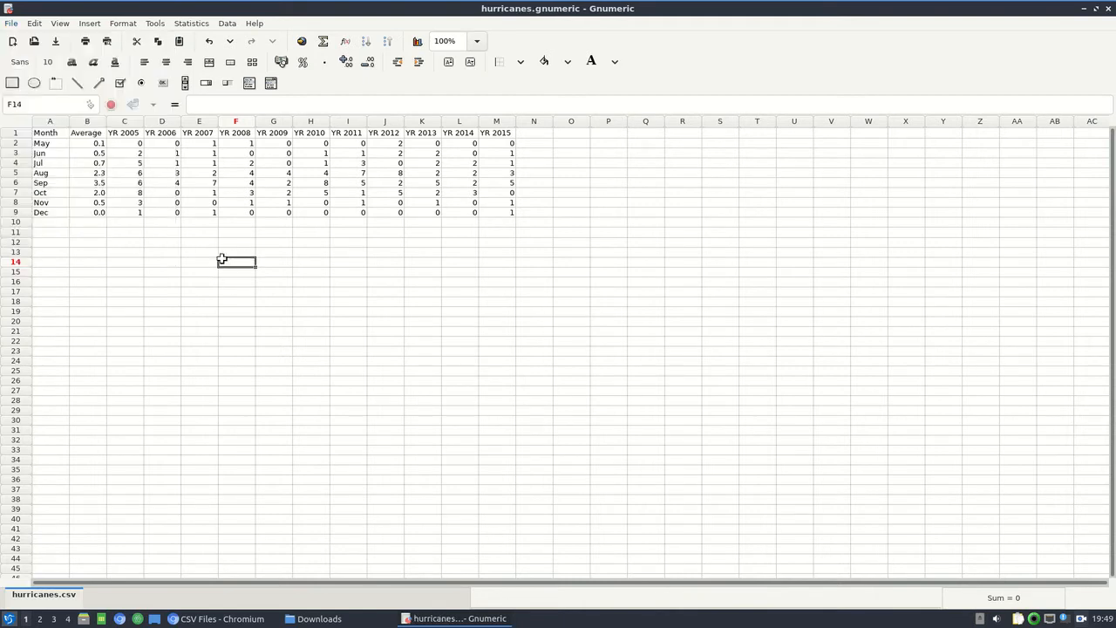
pyautogui.click(159, 263)
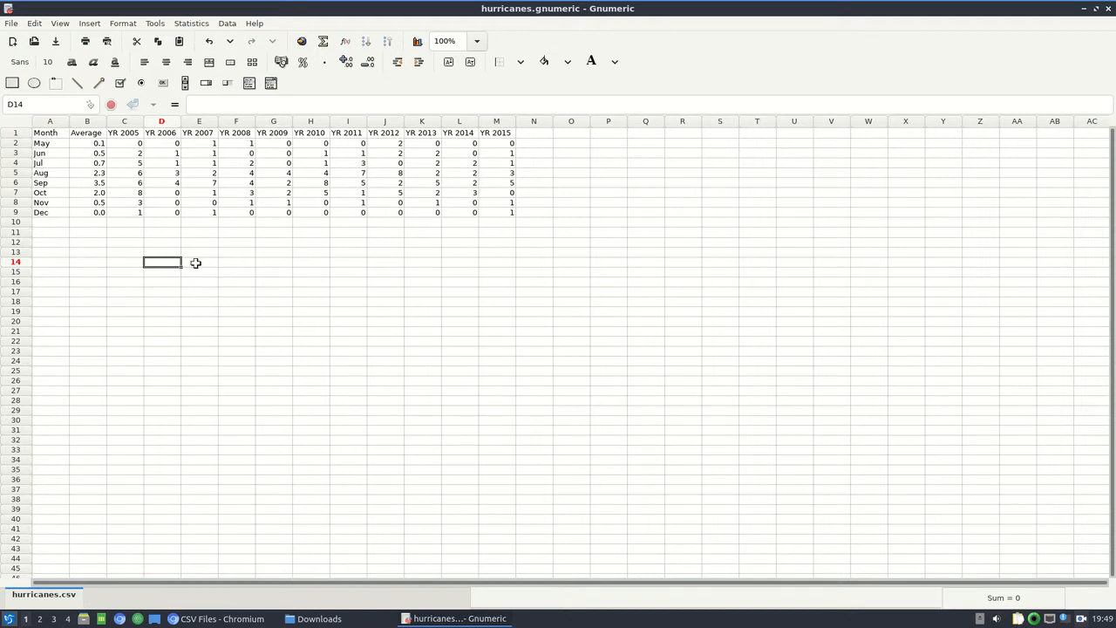
# Insert a Column chart of the first subtype below the data, spanning about C13 to I26, and snap it to the grid.
pyautogui.click(90, 24)
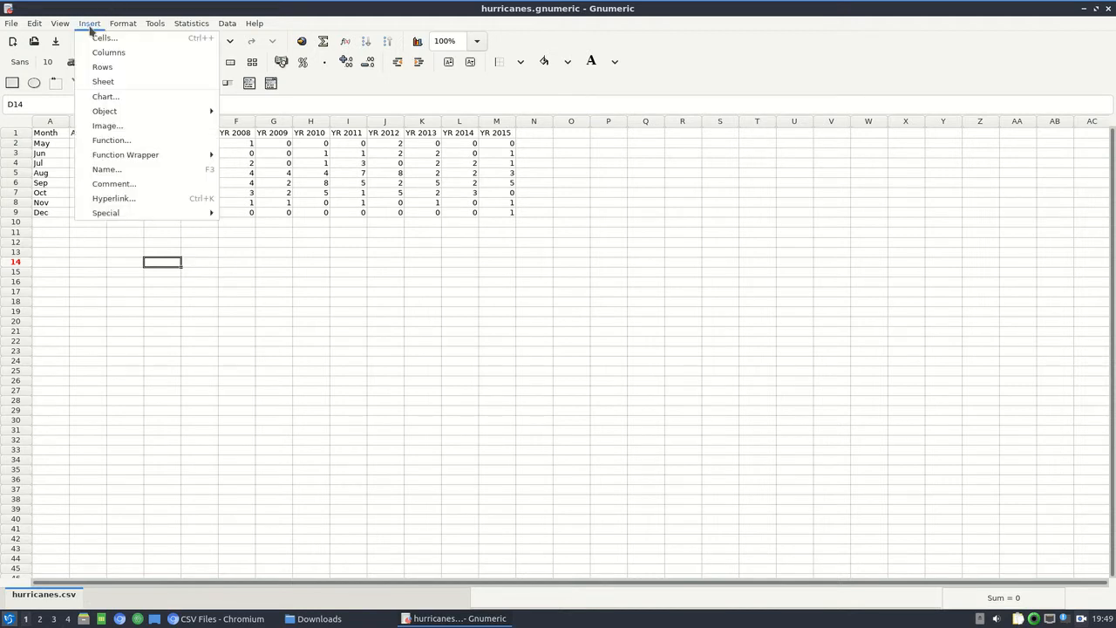
pyautogui.click(105, 97)
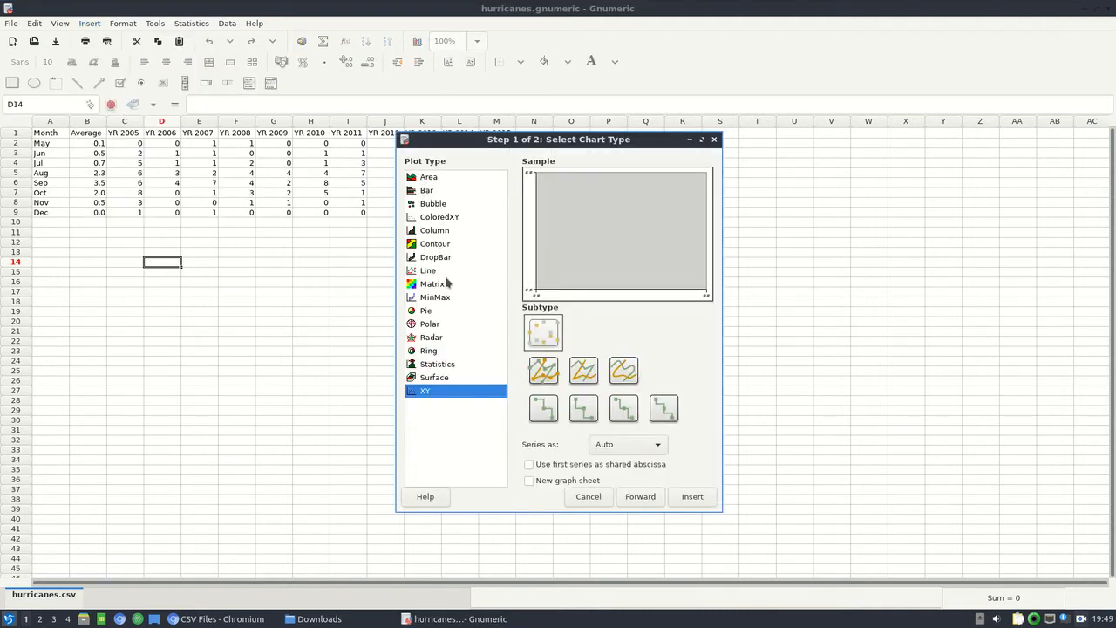
pyautogui.click(436, 232)
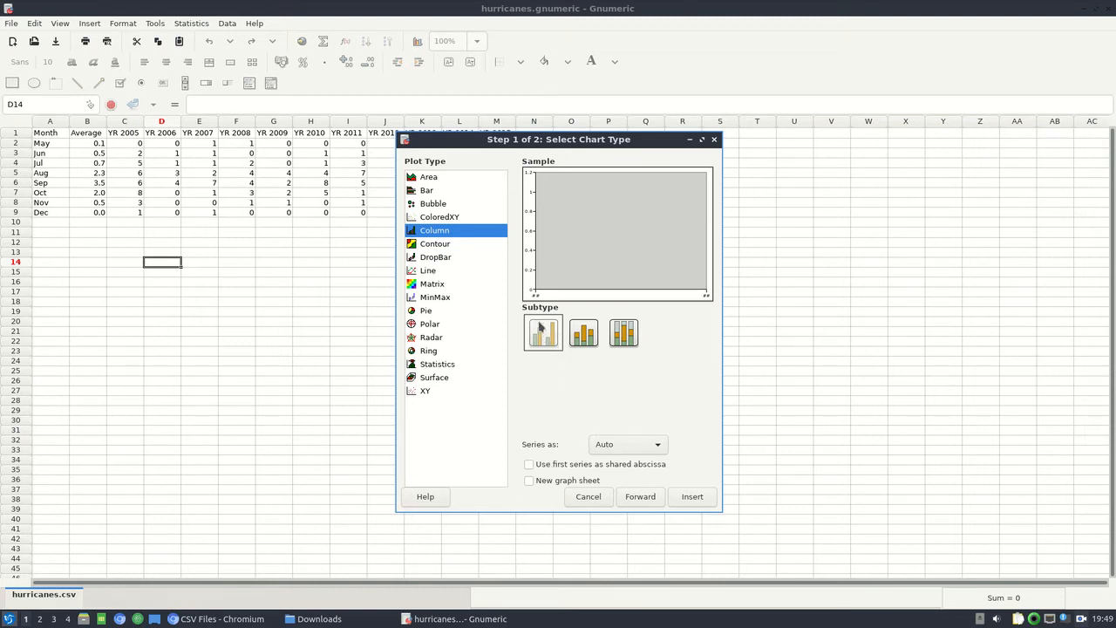
pyautogui.click(690, 502)
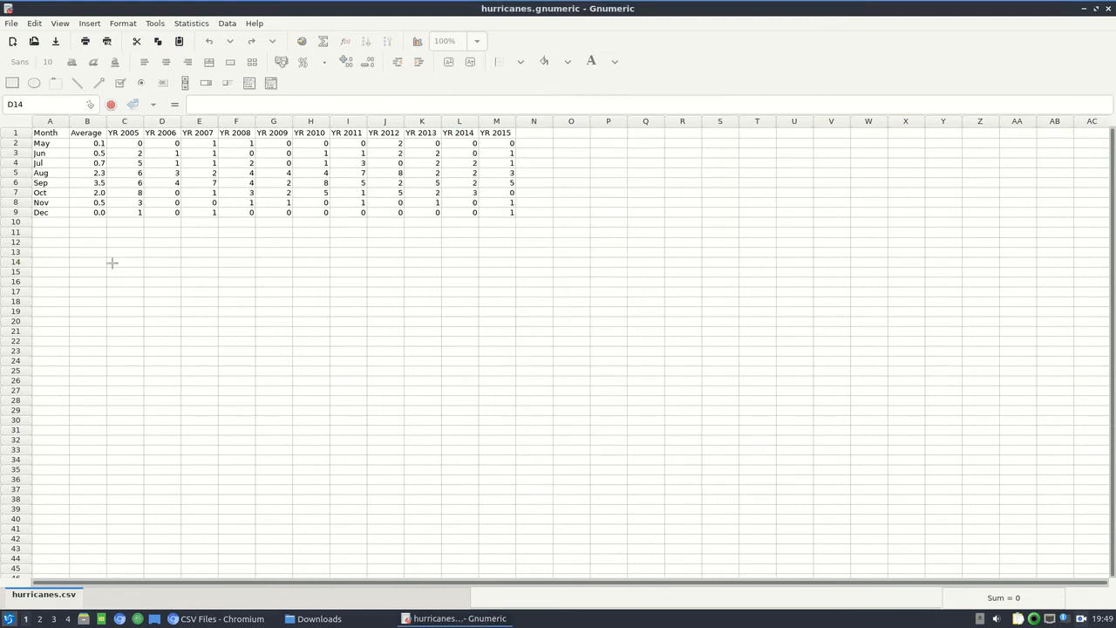
pyautogui.moveTo(123, 253); pyautogui.dragTo(362, 381)
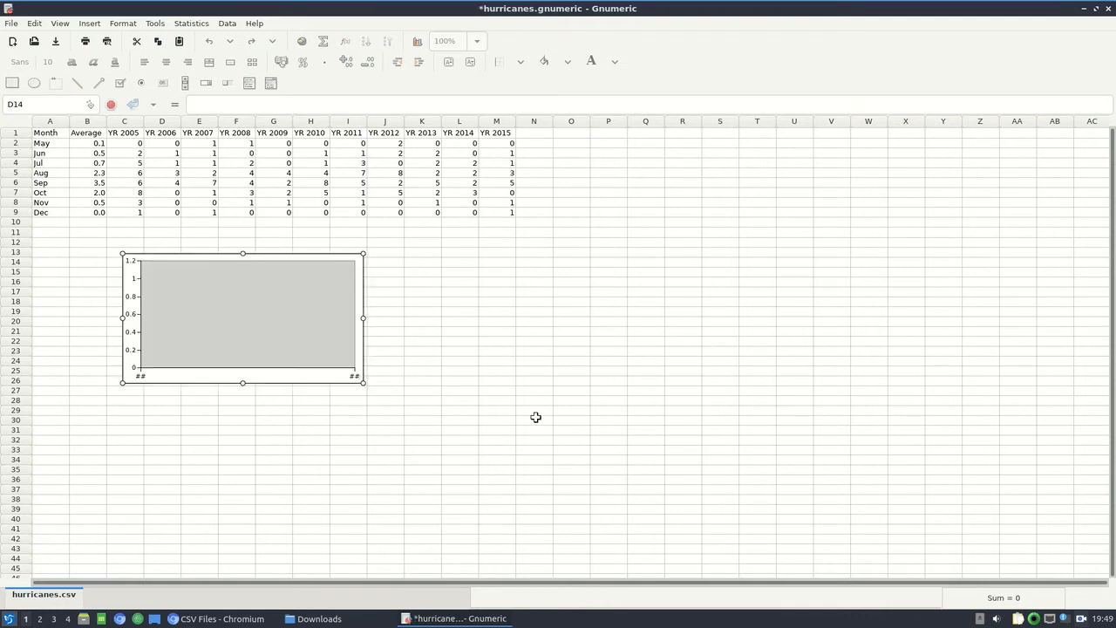
pyautogui.rightClick(359, 331)
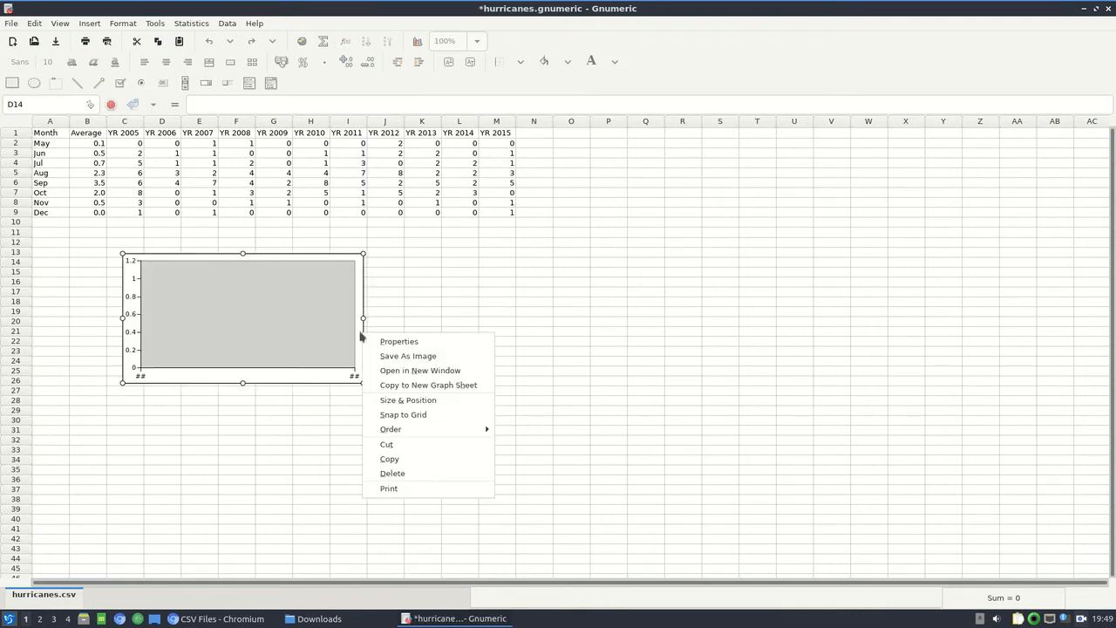
pyautogui.click(404, 419)
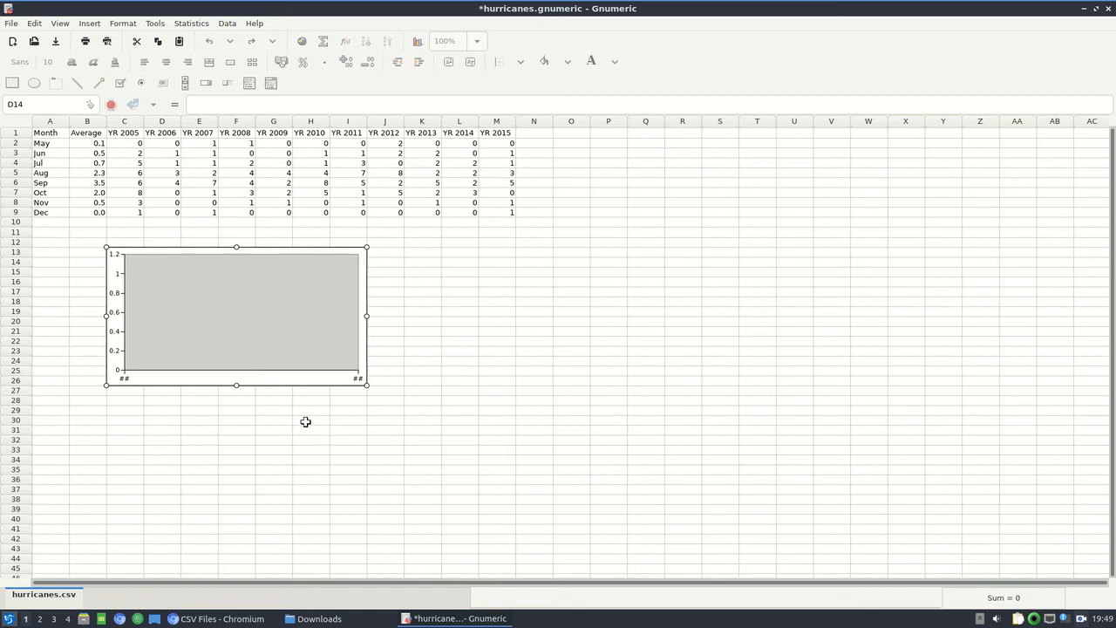
# Open the new chart's properties, then move and widen the Customize Chart dialog so columns A and B stay accessible.
pyautogui.rightClick(329, 379)
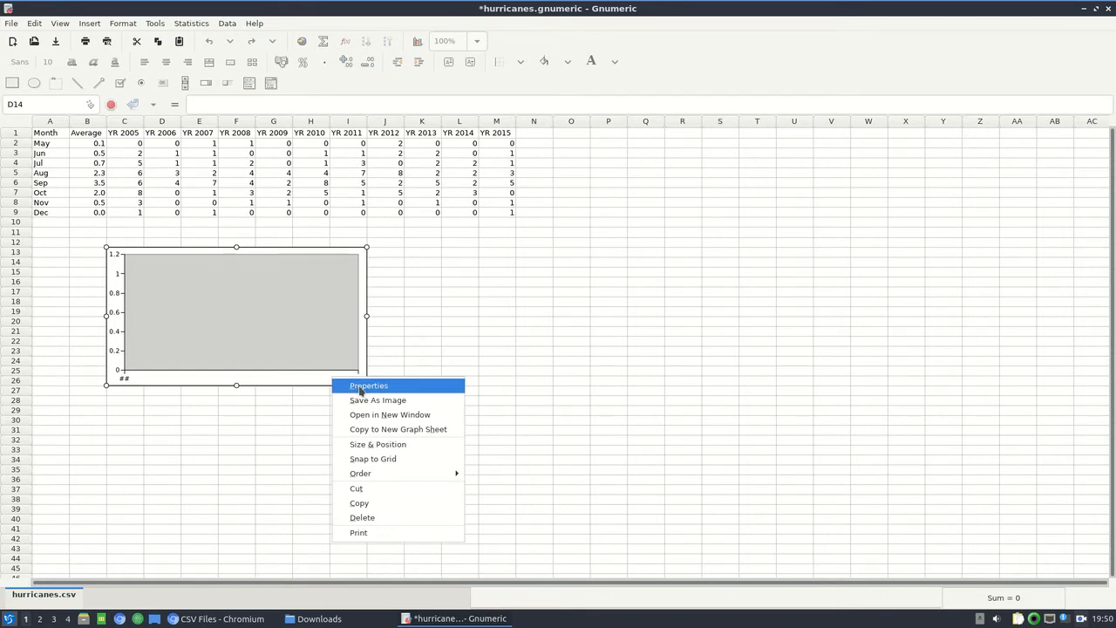
pyautogui.click(360, 389)
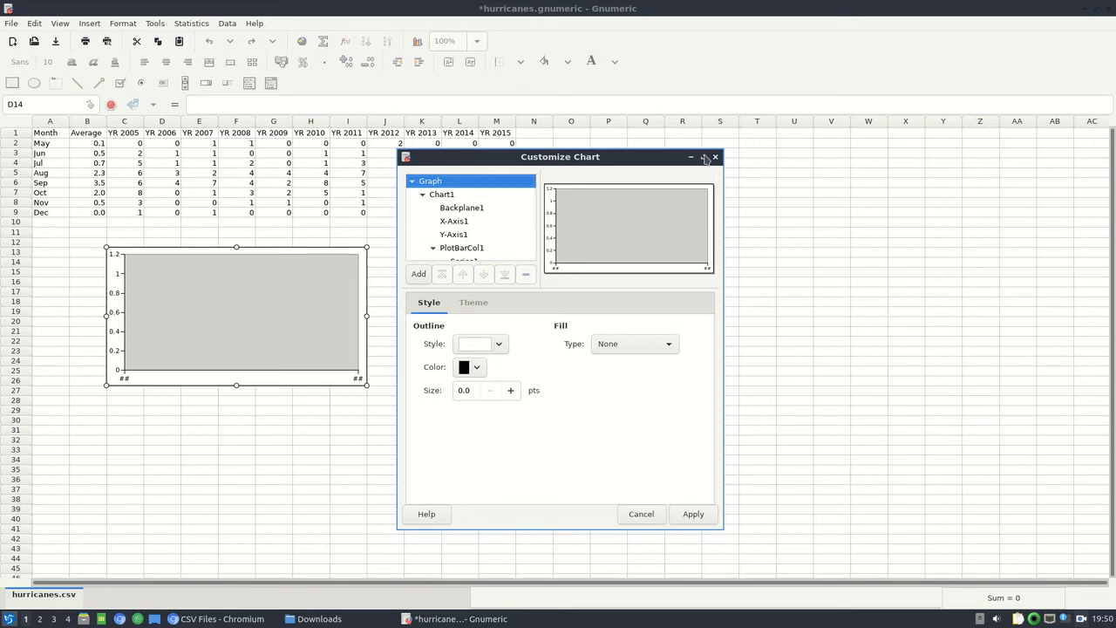
pyautogui.moveTo(648, 160); pyautogui.dragTo(794, 133)
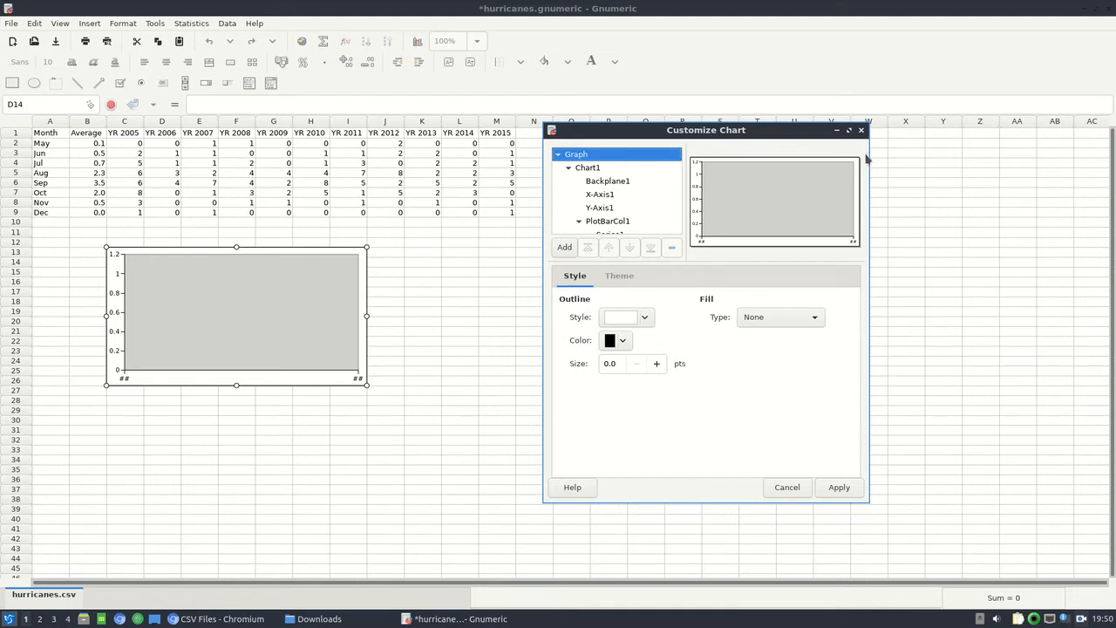
pyautogui.moveTo(869, 132); pyautogui.dragTo(1071, 132)
pyautogui.moveTo(943, 131); pyautogui.dragTo(898, 141)
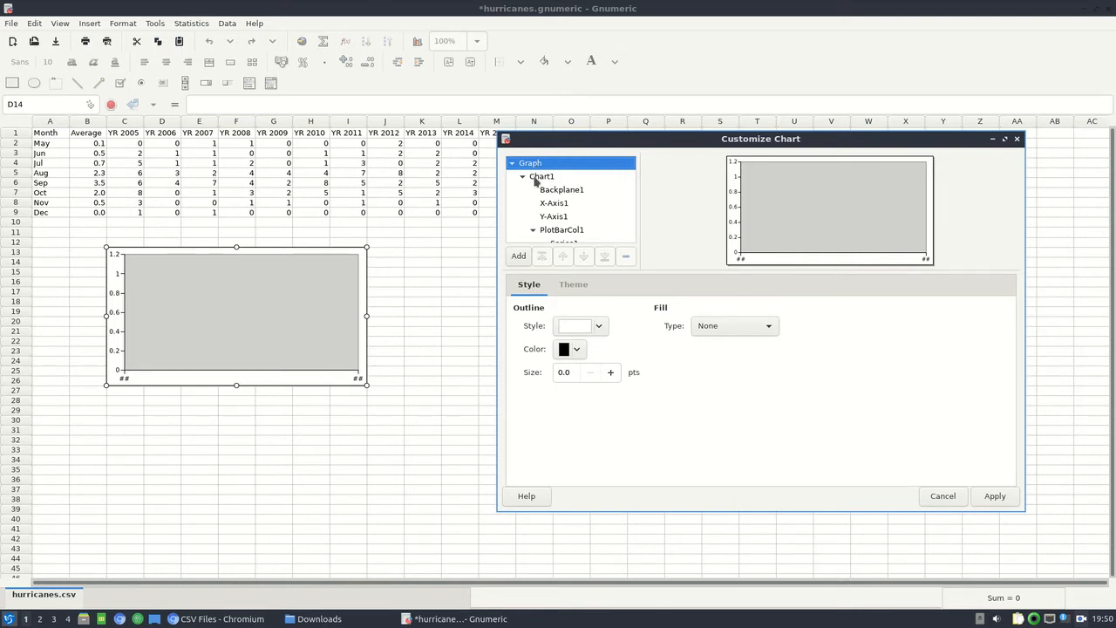
# Set the name of Series1 under PlotBarCol1 to the Average heading in cell B1.
pyautogui.scroll(-1, 534, 180)
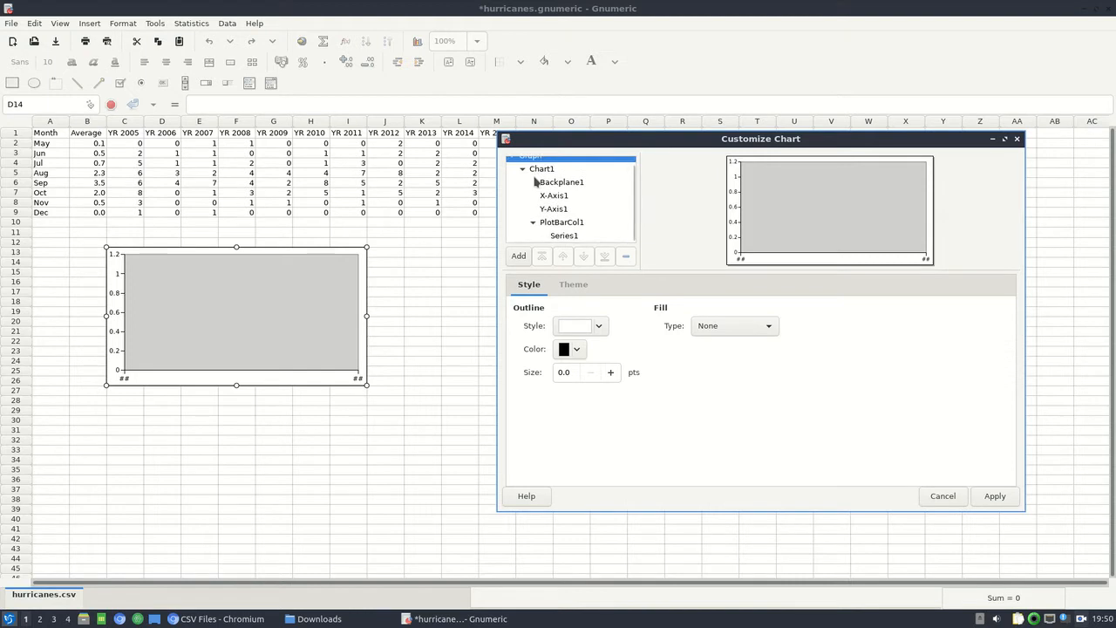
pyautogui.scroll(1, 534, 180)
pyautogui.scroll(-1, 535, 179)
pyautogui.scroll(1, 535, 180)
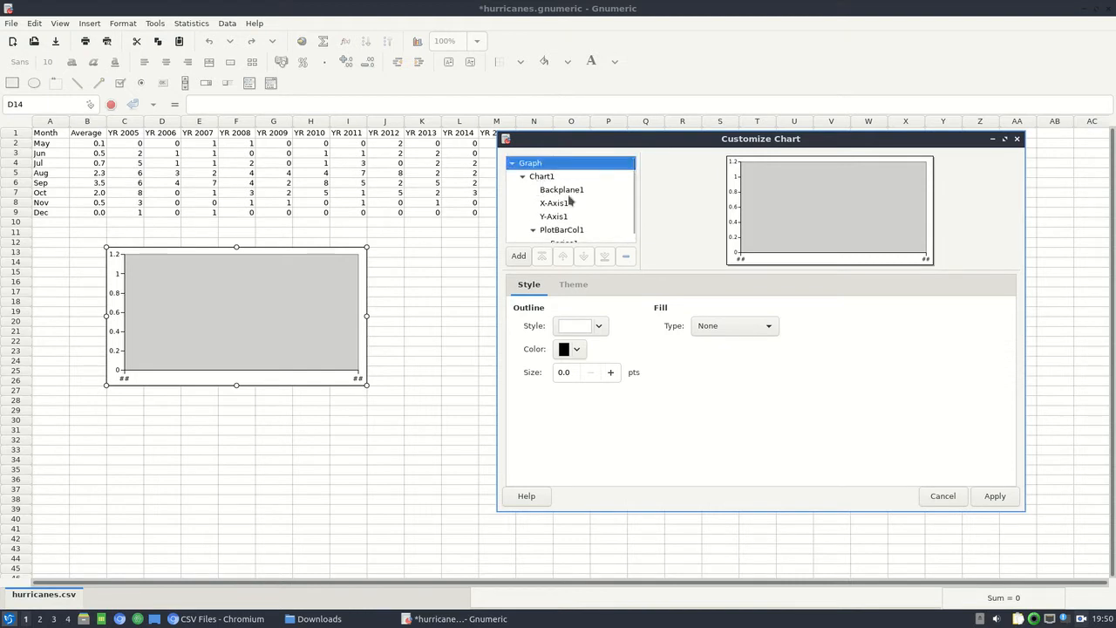
pyautogui.click(599, 231)
pyautogui.scroll(-1, 580, 199)
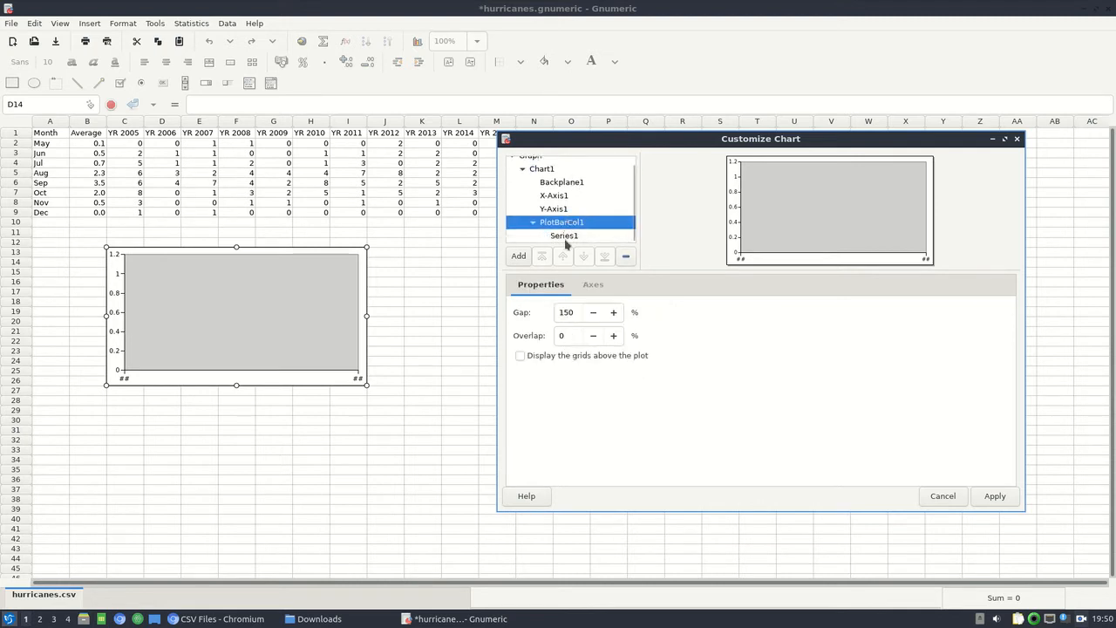
pyautogui.click(568, 237)
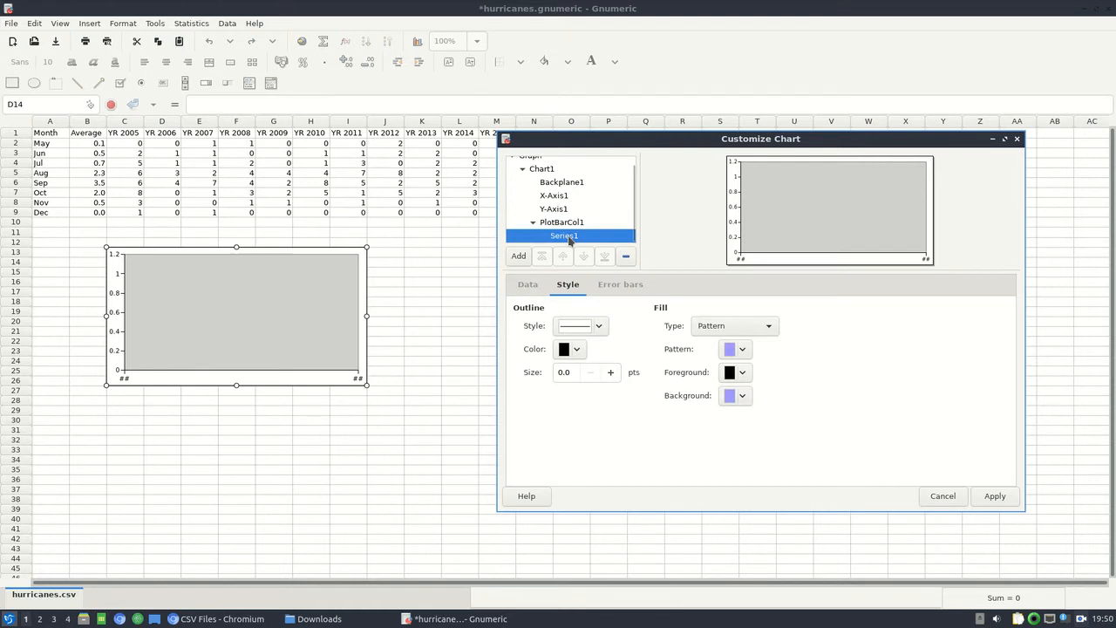
pyautogui.click(536, 293)
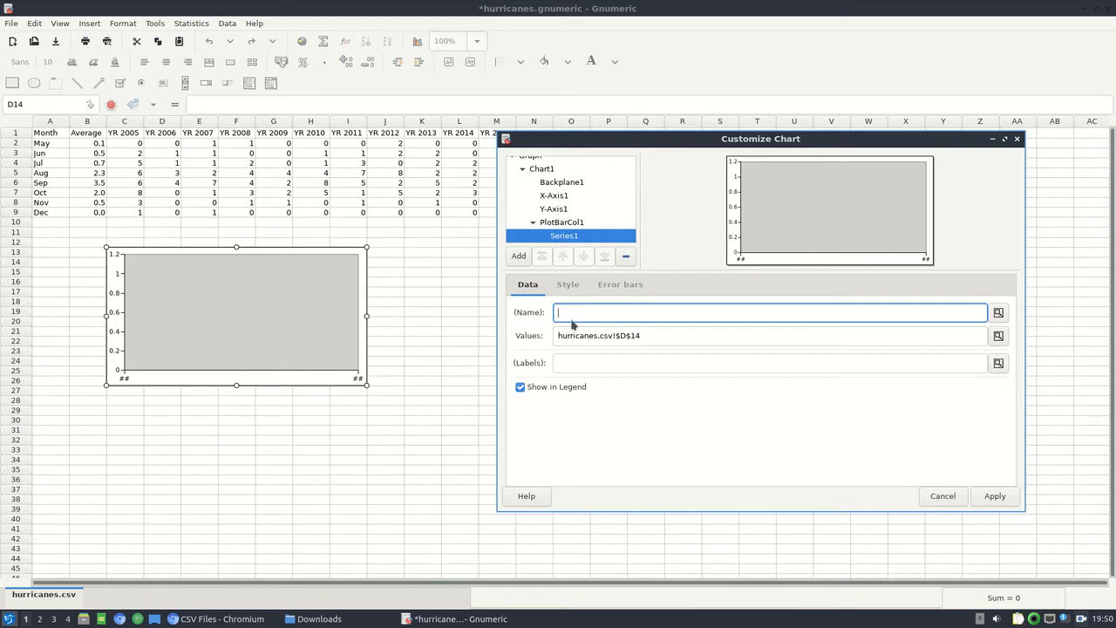
pyautogui.click(90, 133)
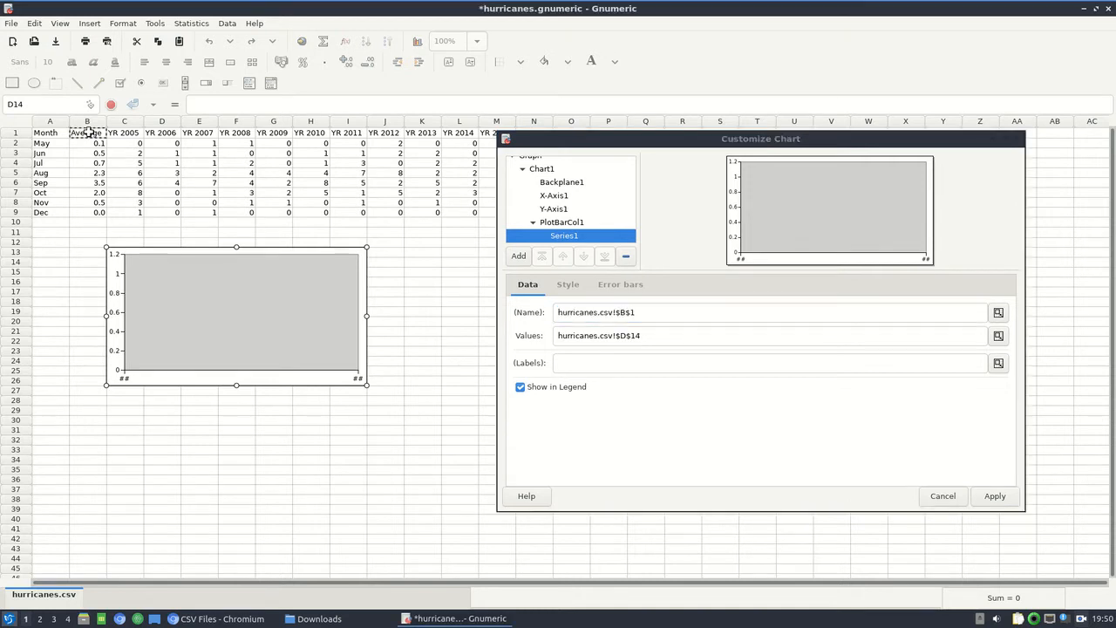
# Set the Average series' values to B2:B9 and its labels to the months in A2:A9.
pyautogui.click(679, 338)
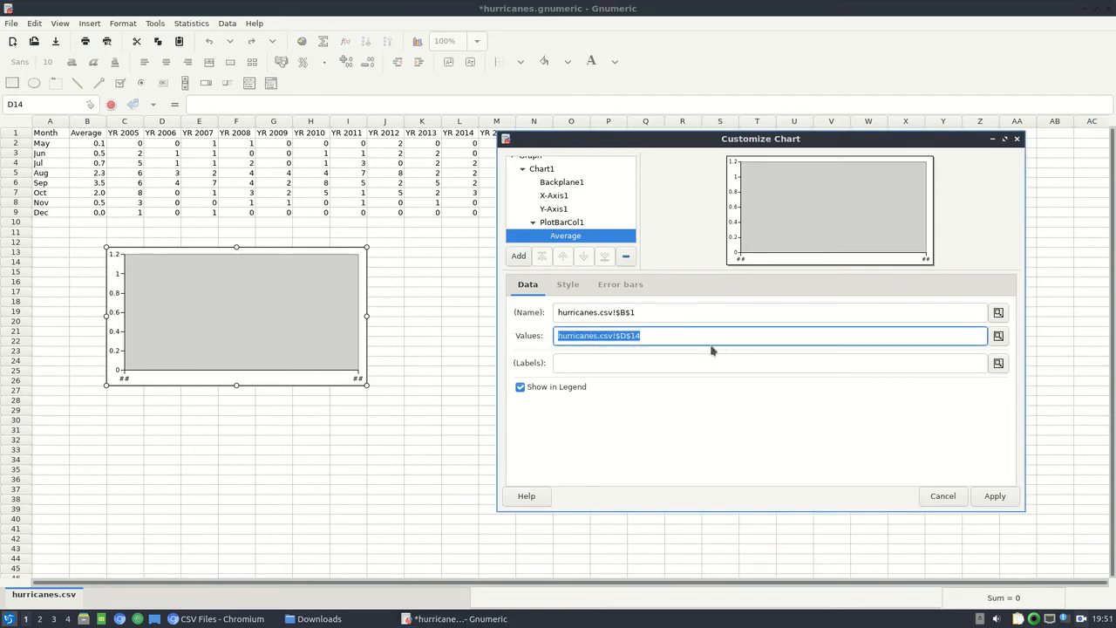
pyautogui.press('BackSpace')
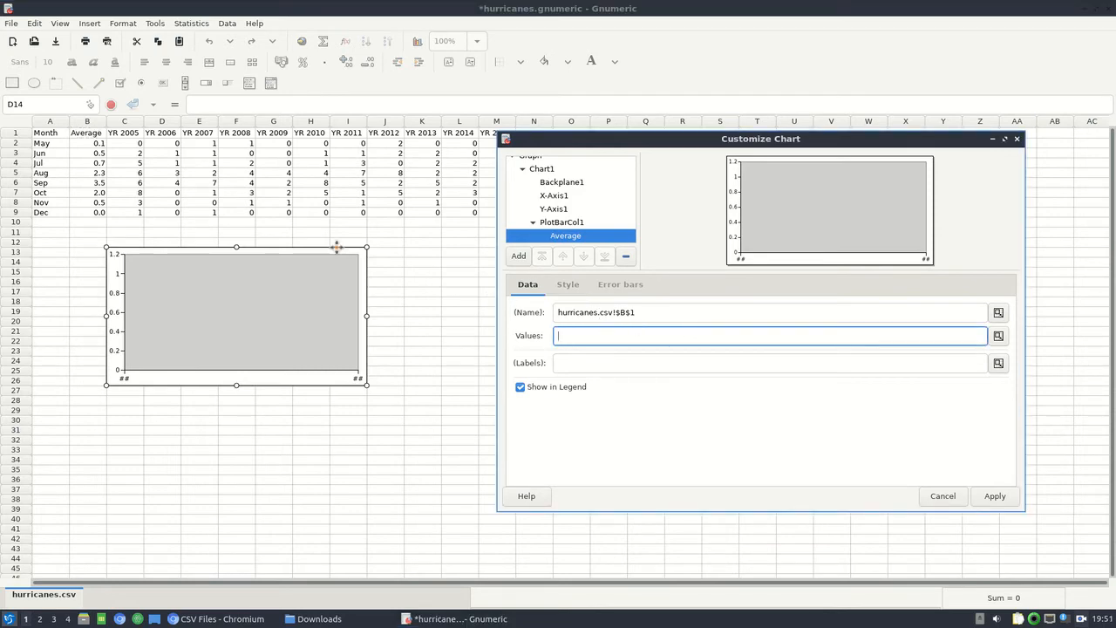
pyautogui.click(92, 143)
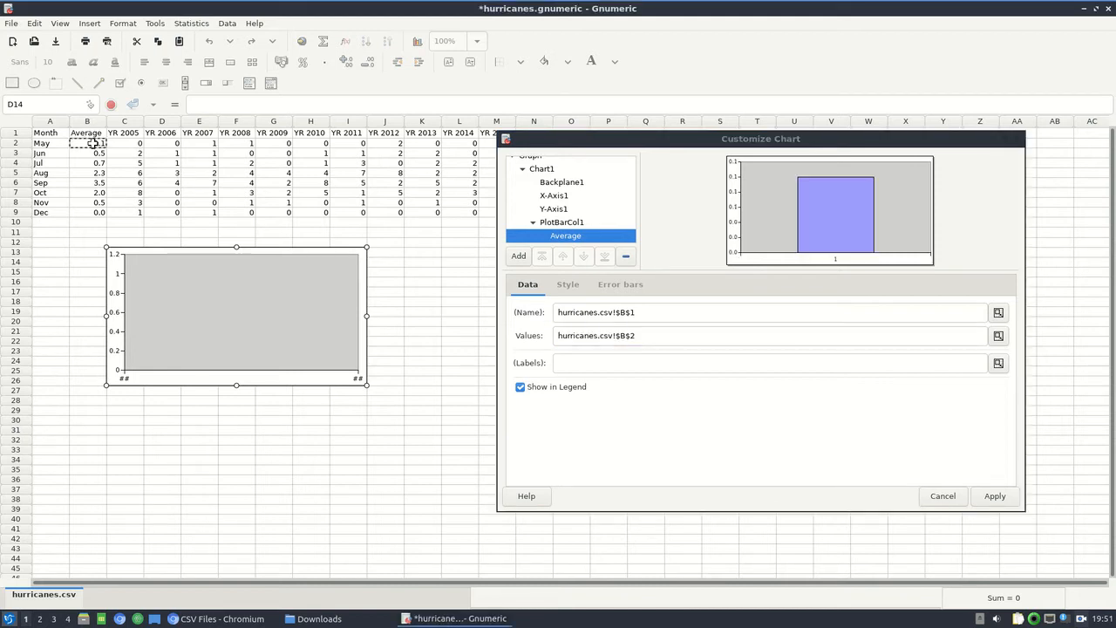
pyautogui.moveTo(92, 143); pyautogui.dragTo(102, 212)
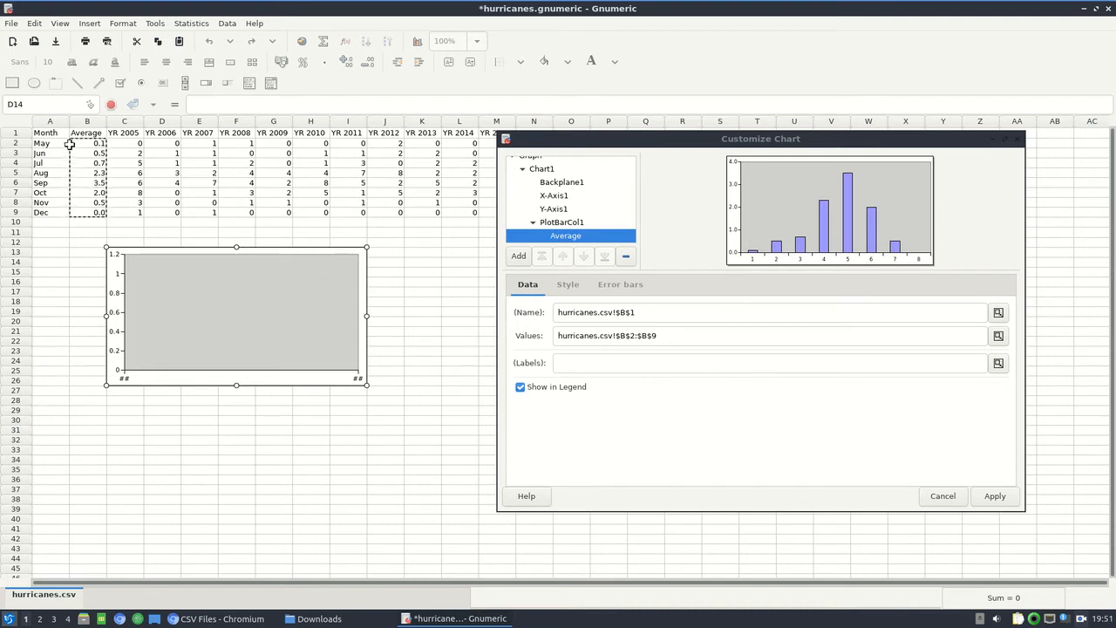
pyautogui.click(599, 365)
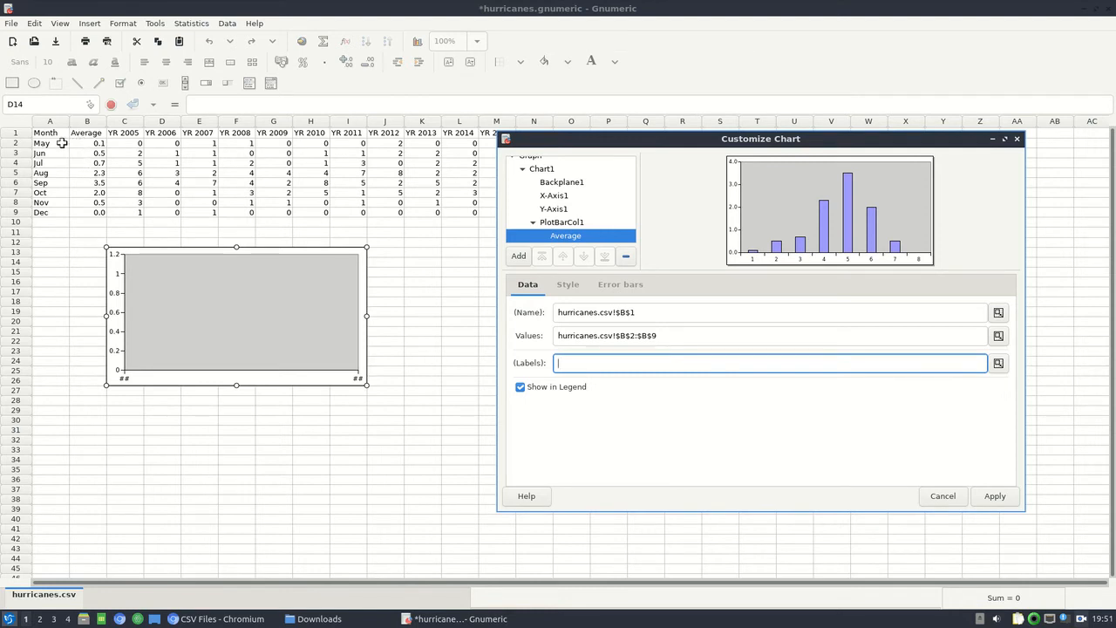
pyautogui.moveTo(62, 143); pyautogui.dragTo(55, 212)
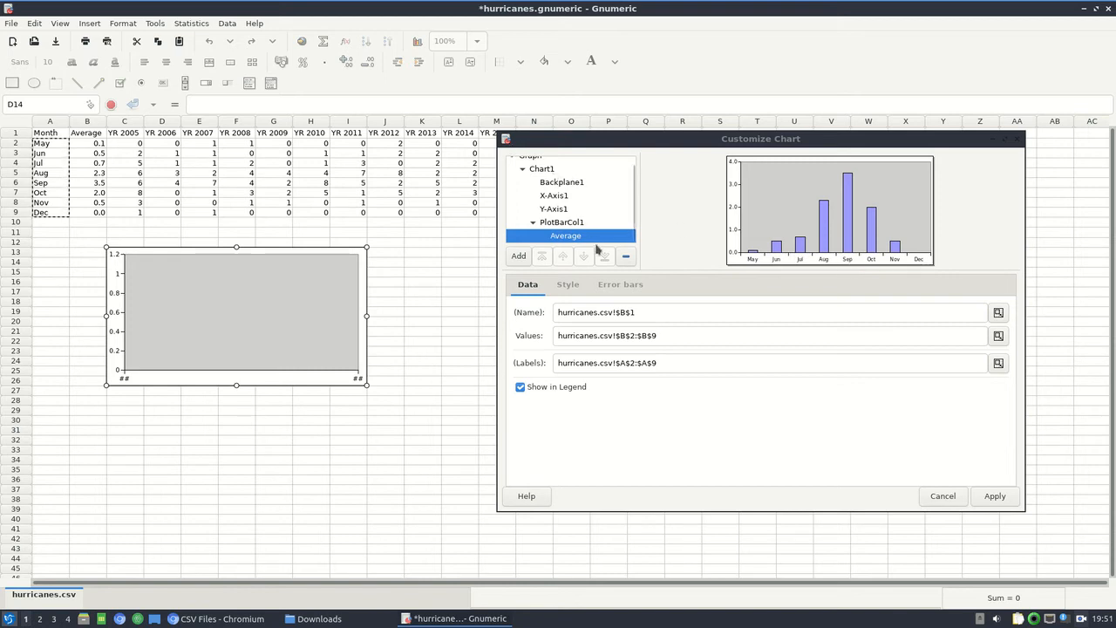
# Set the fill type of the chart's Backplane1 to None.
pyautogui.scroll(1, 588, 214)
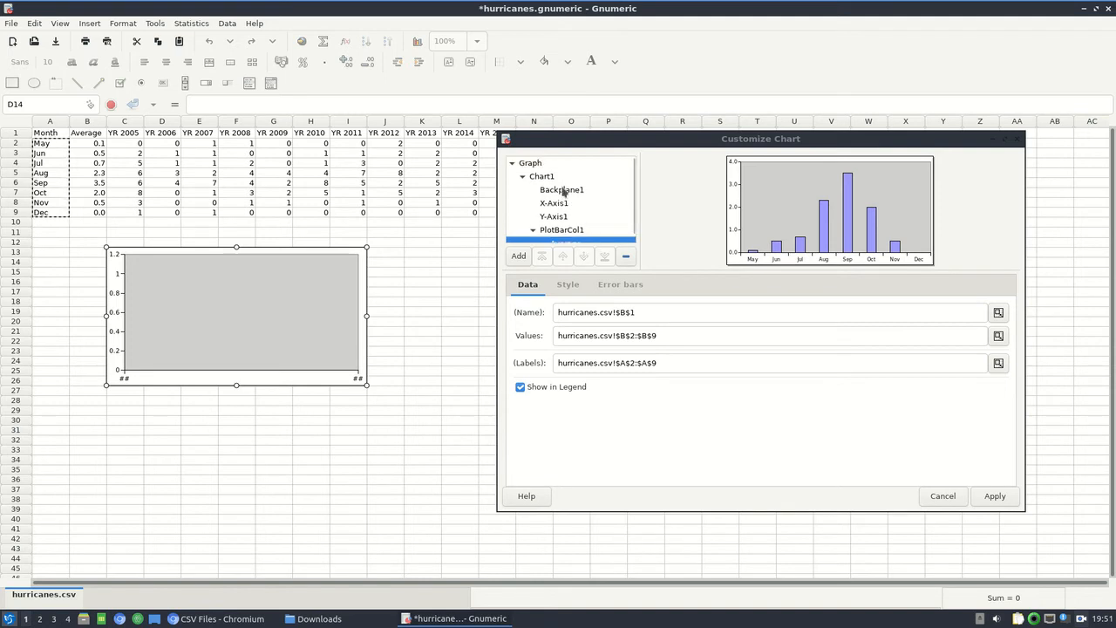
pyautogui.click(563, 190)
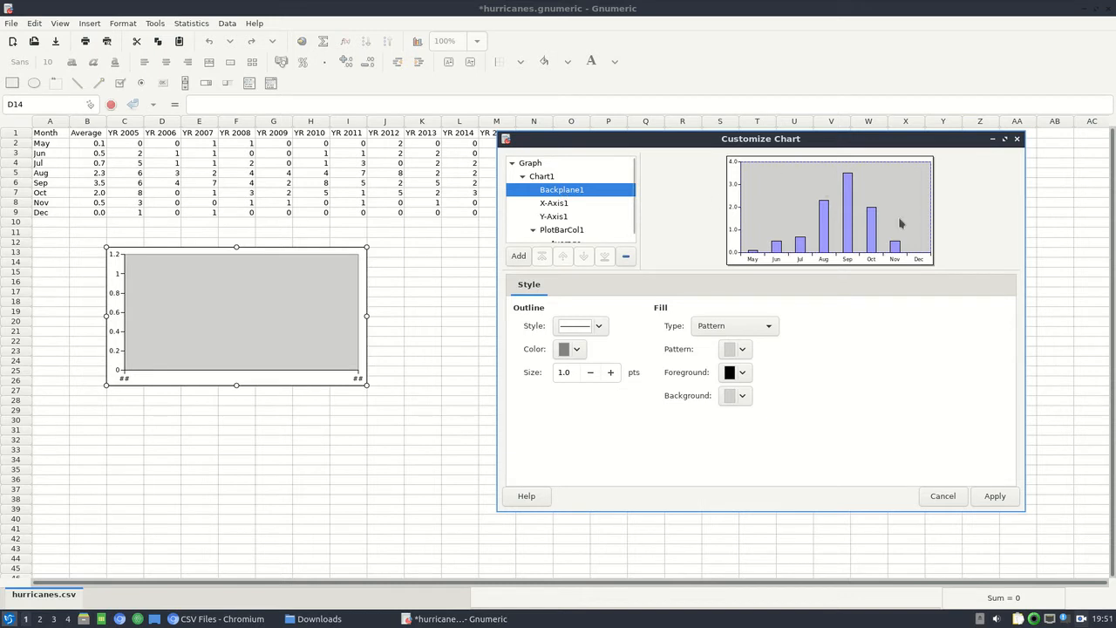
pyautogui.click(710, 327)
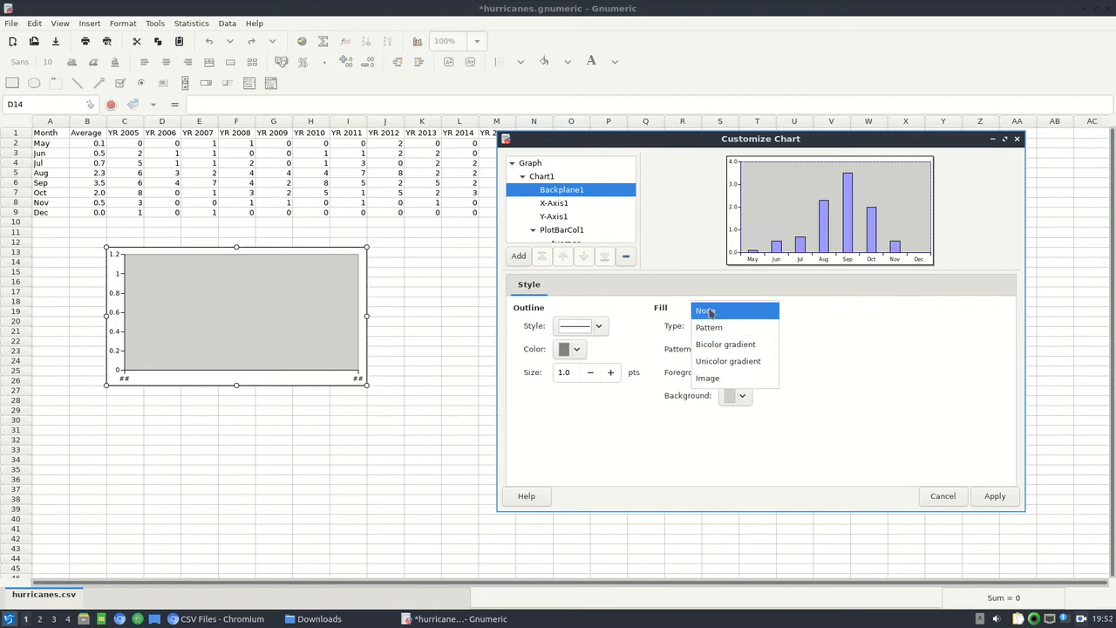
pyautogui.click(709, 312)
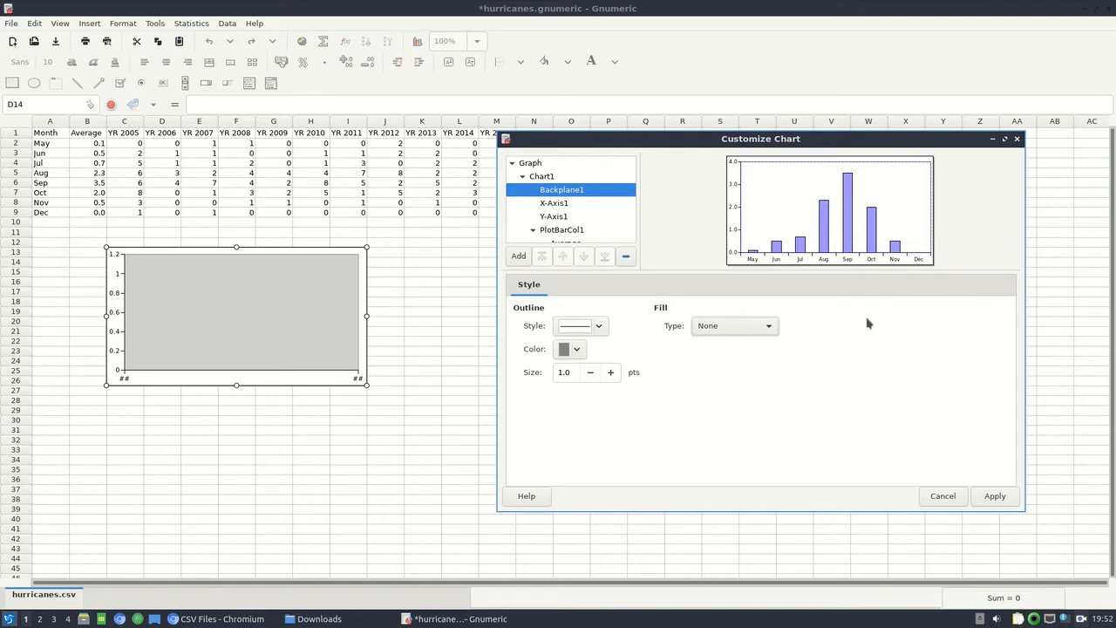
# Add a title to Chart1 with the text "Average Data".
pyautogui.click(576, 178)
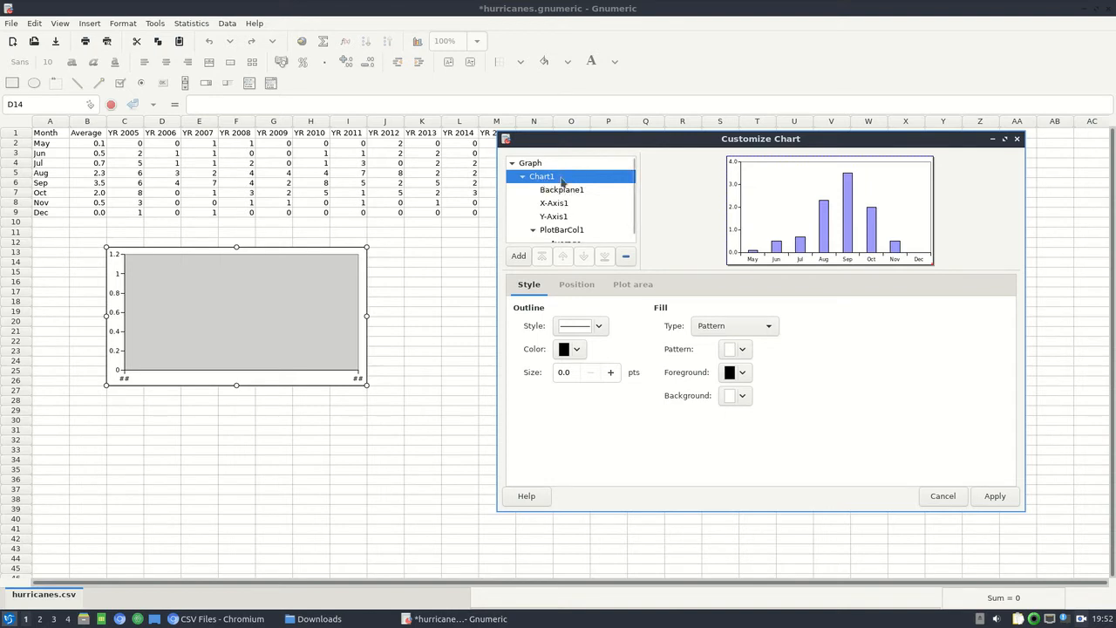
pyautogui.click(519, 256)
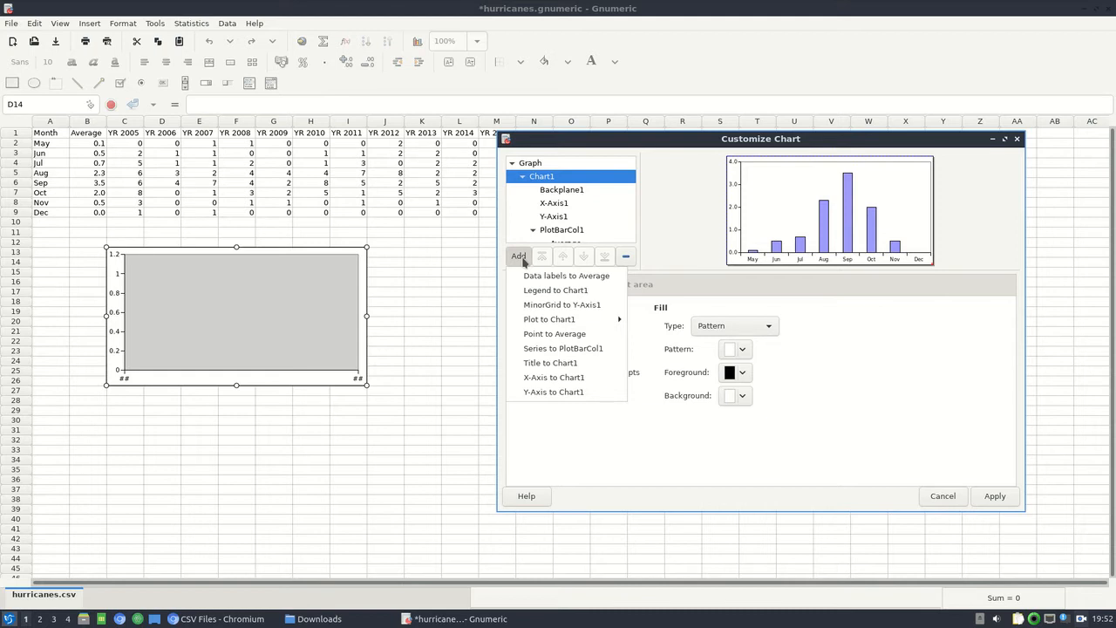
pyautogui.click(560, 363)
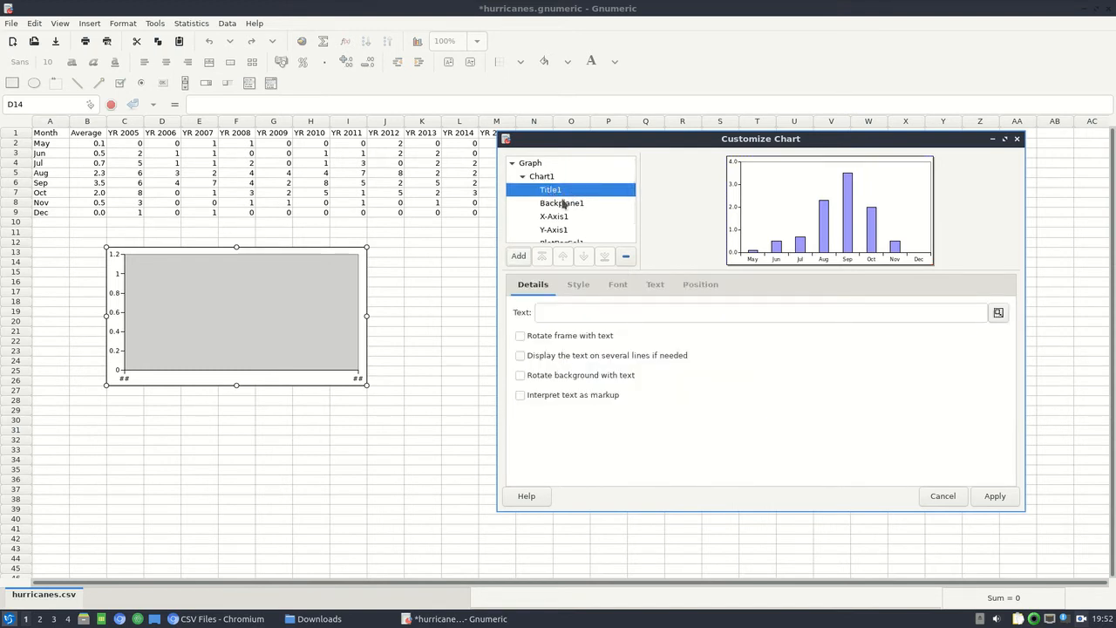
pyautogui.click(583, 314)
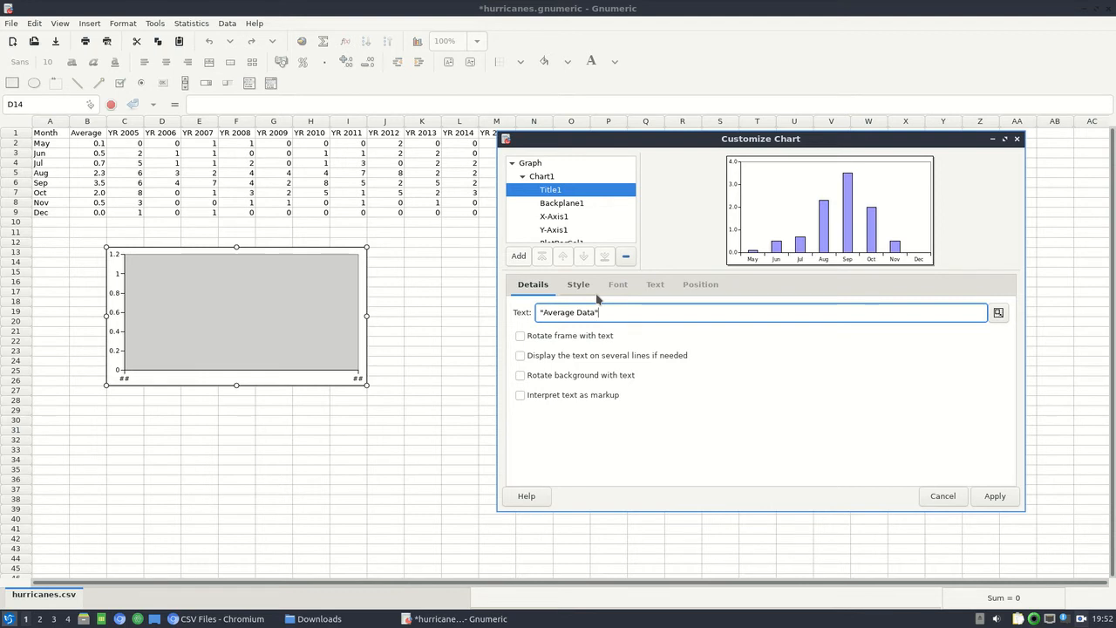
pyautogui.press('Return')
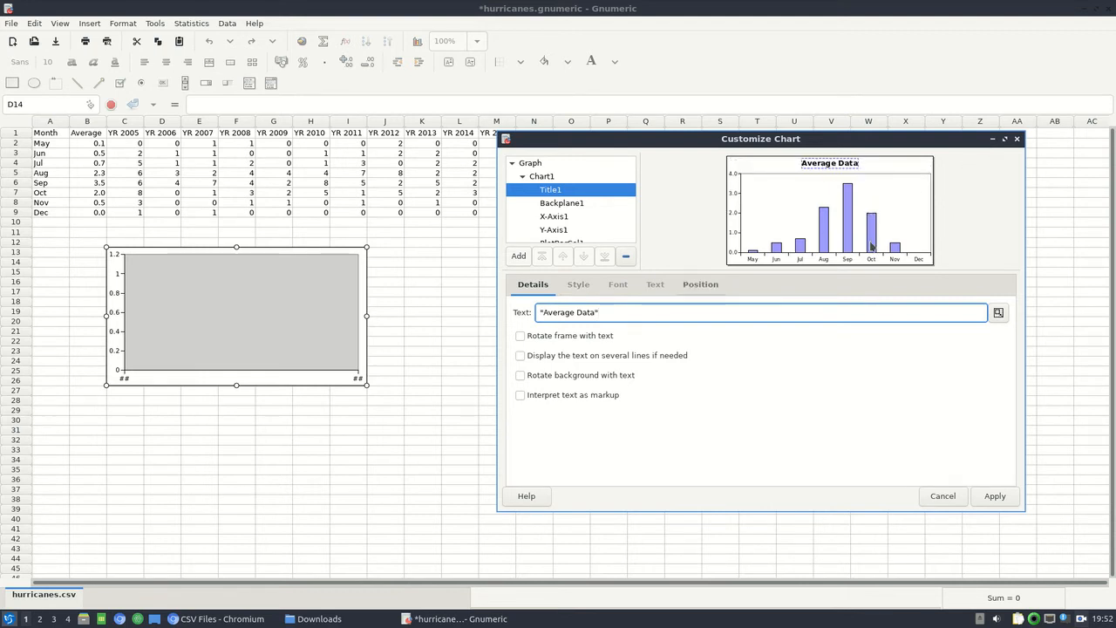
# Add a legend to Chart1 and apply the customizations to the Average Data chart.
pyautogui.click(573, 203)
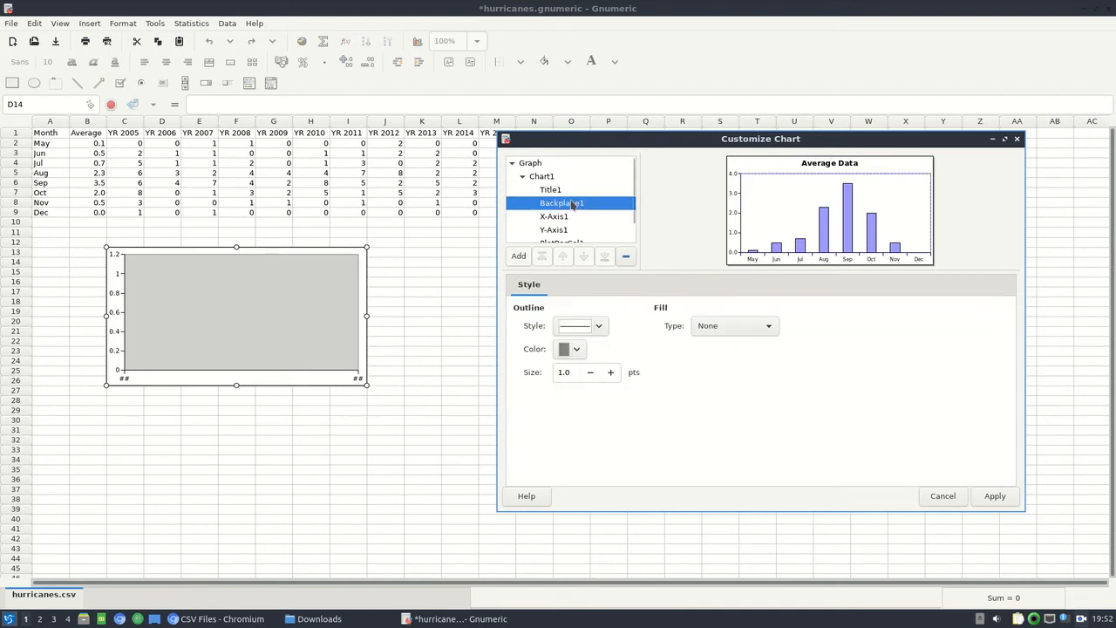
pyautogui.click(545, 178)
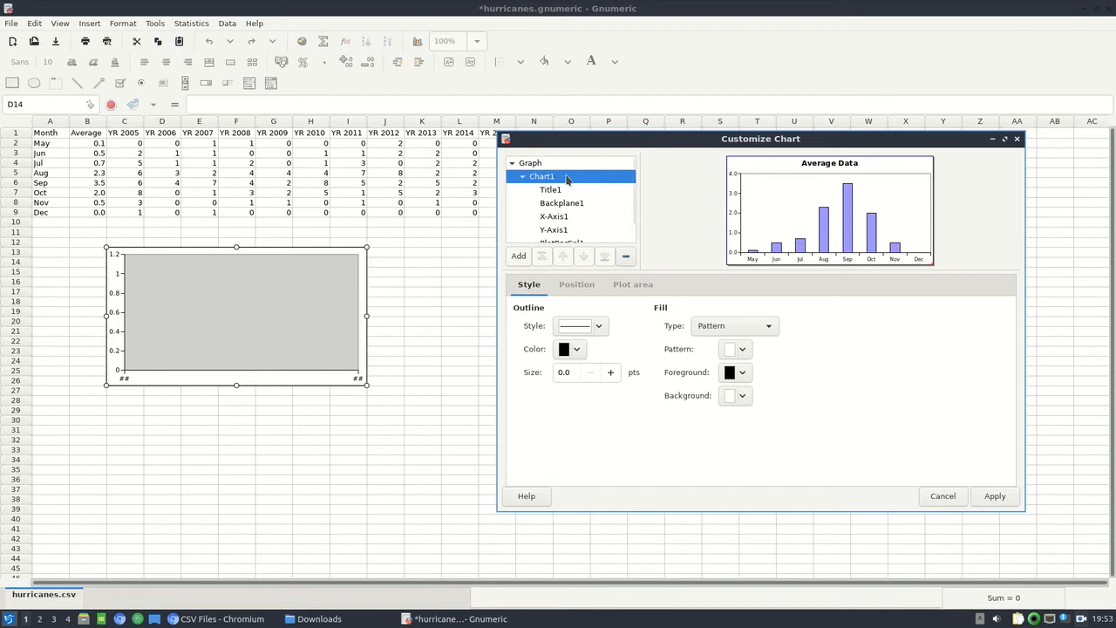
pyautogui.click(518, 257)
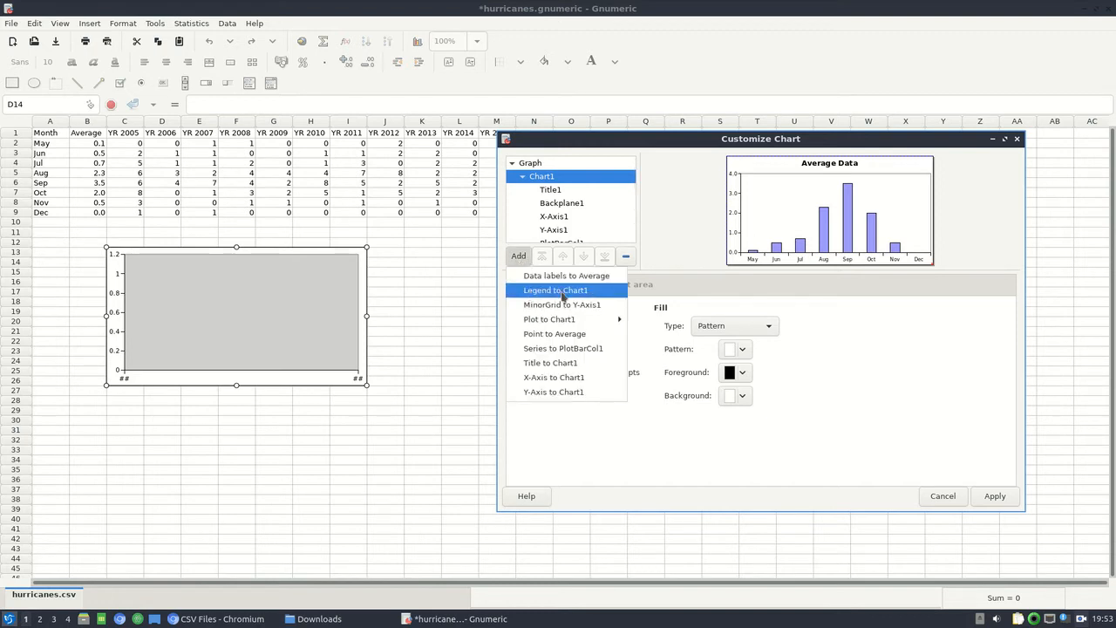
pyautogui.click(563, 296)
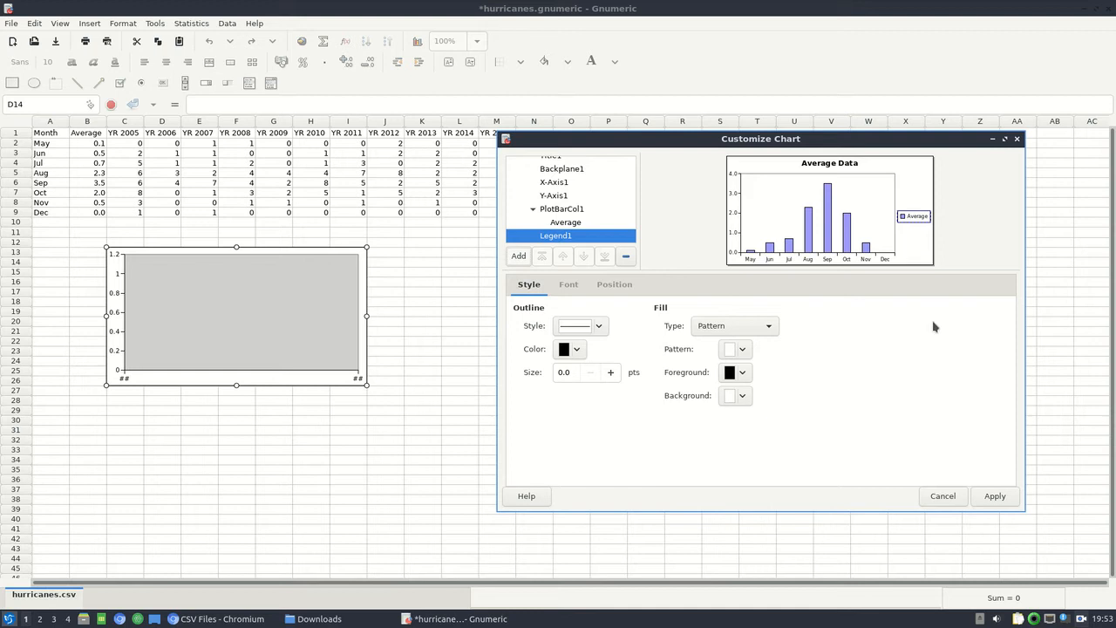
pyautogui.click(995, 496)
pyautogui.click(596, 369)
pyautogui.click(366, 364)
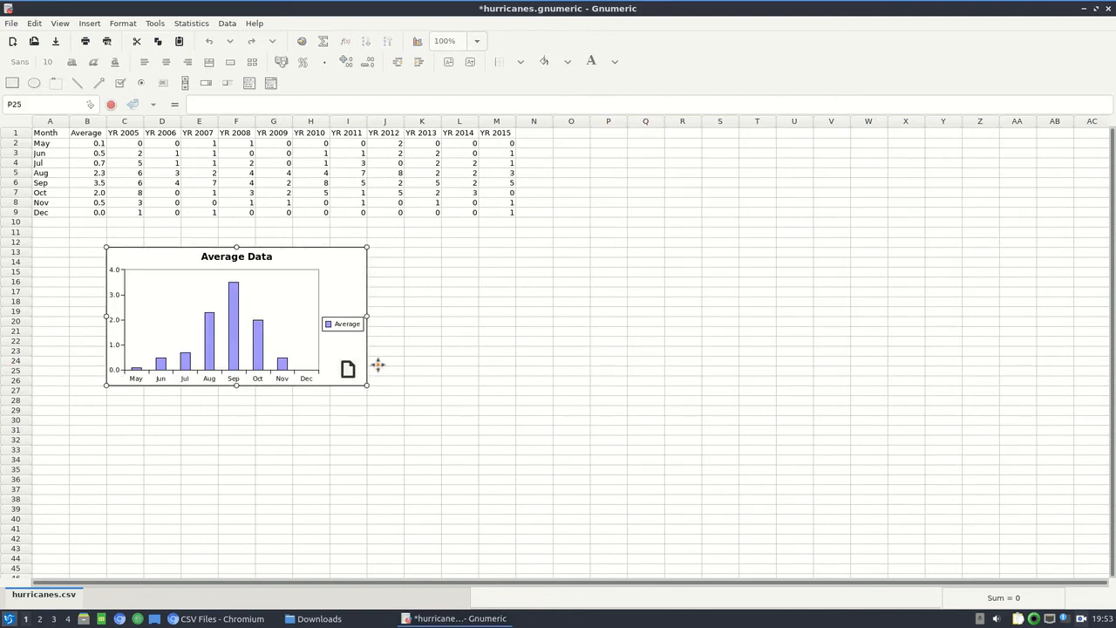
pyautogui.click(460, 360)
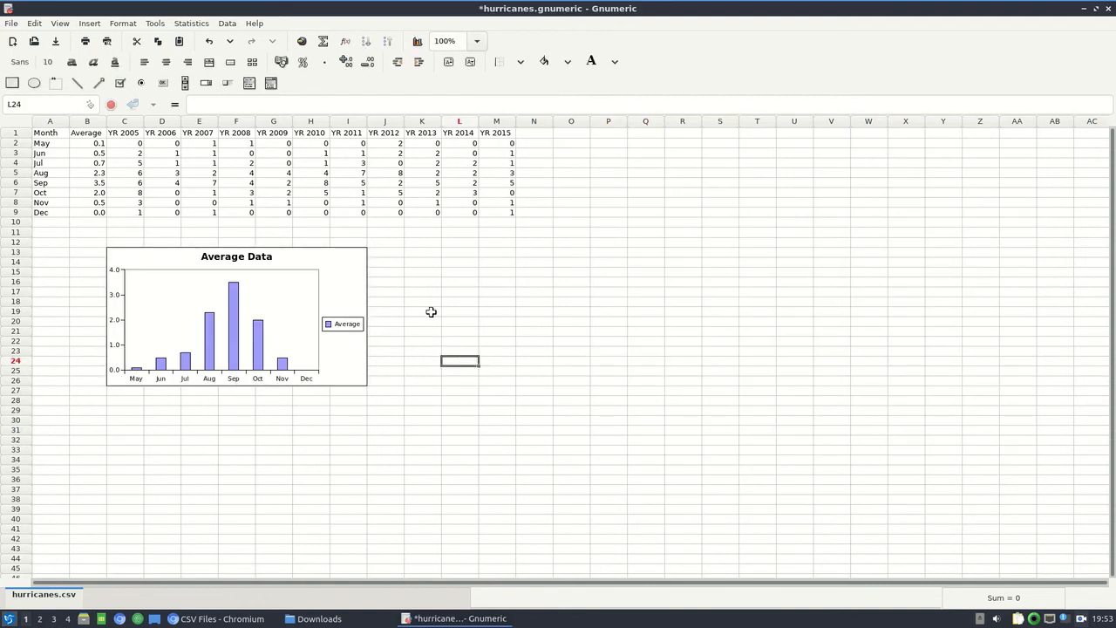
# Format the Average Data chart's Y-Axis1 numbers with 0 decimal places and apply the change.
pyautogui.click(351, 303)
pyautogui.rightClick(351, 302)
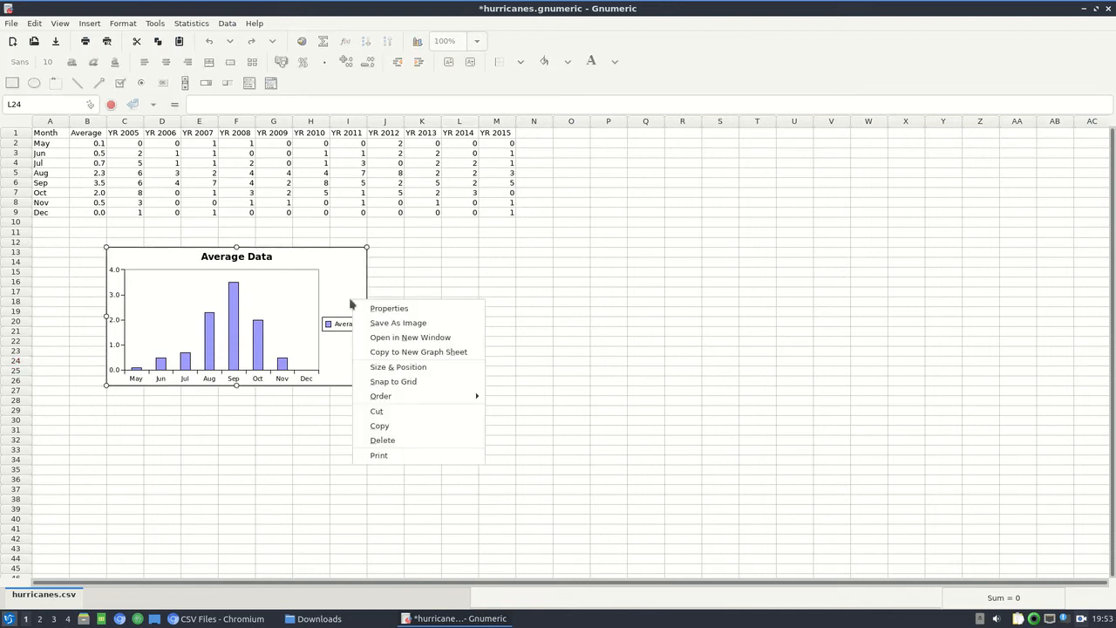
pyautogui.click(412, 314)
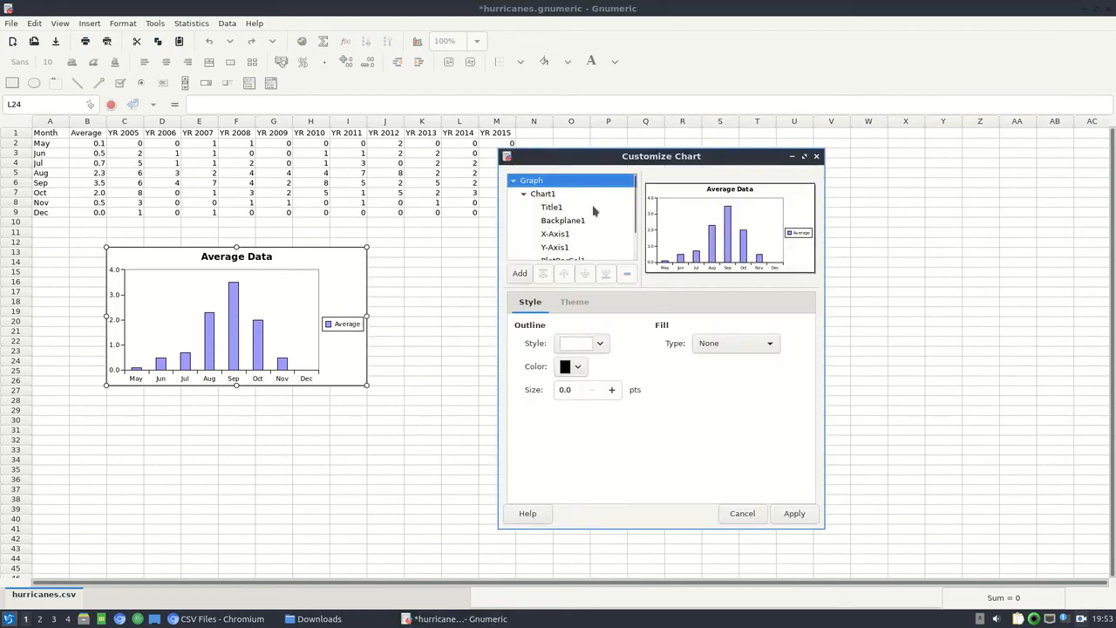
pyautogui.click(576, 248)
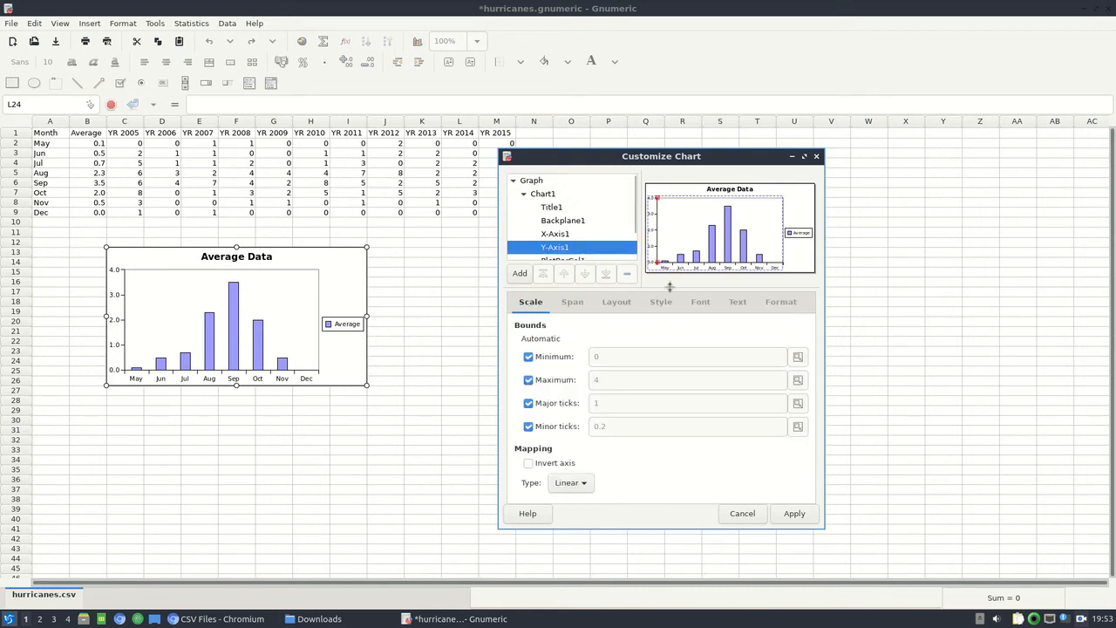
pyautogui.click(770, 303)
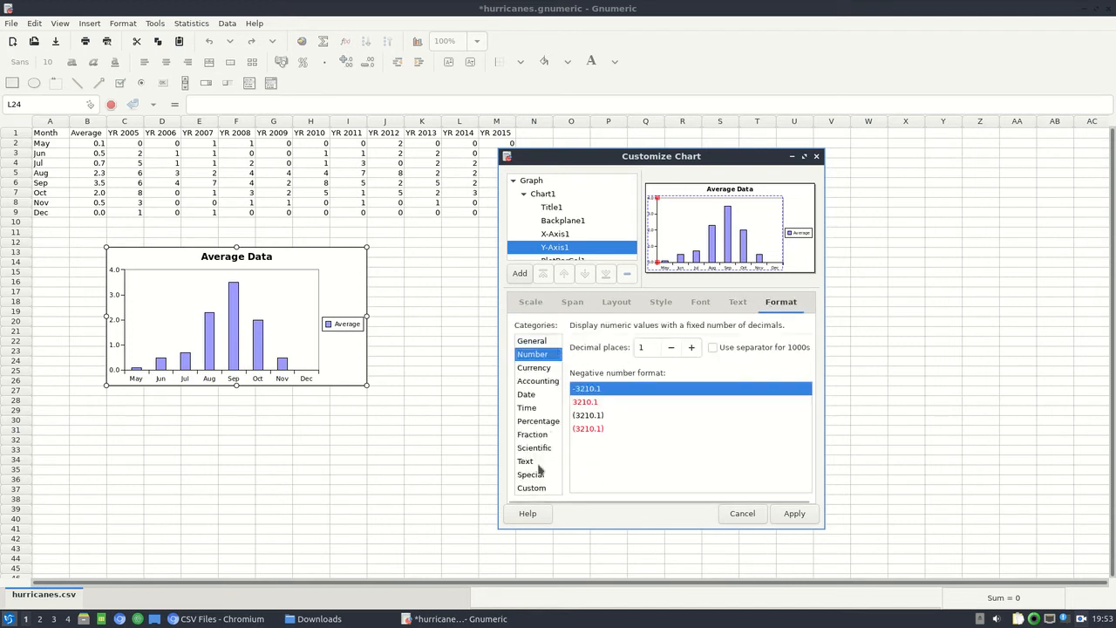
pyautogui.click(671, 348)
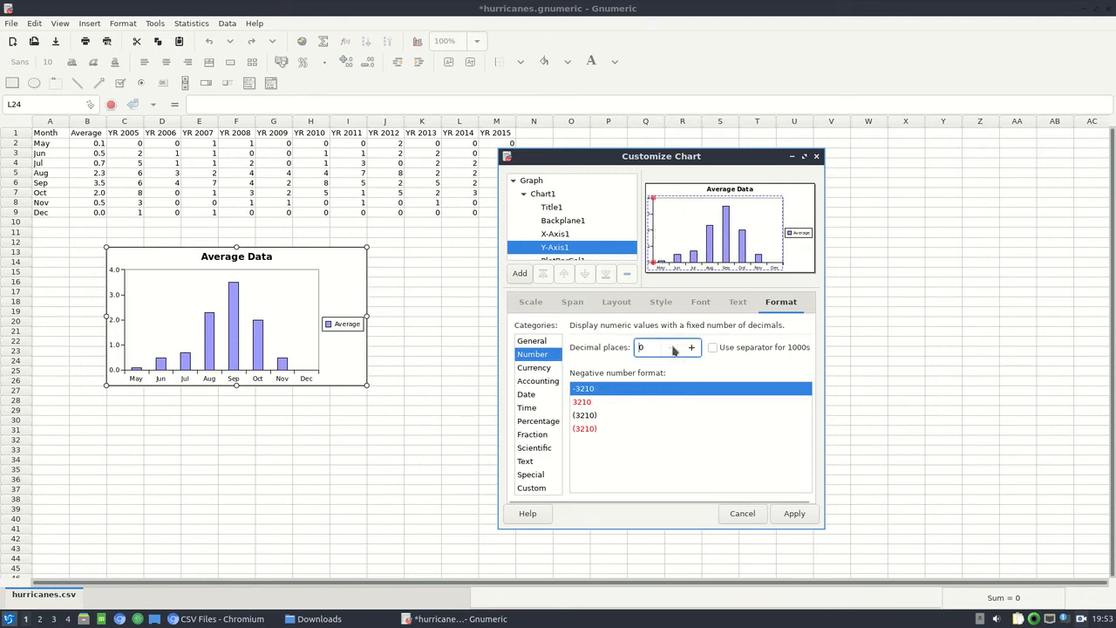
pyautogui.click(791, 516)
pyautogui.click(538, 372)
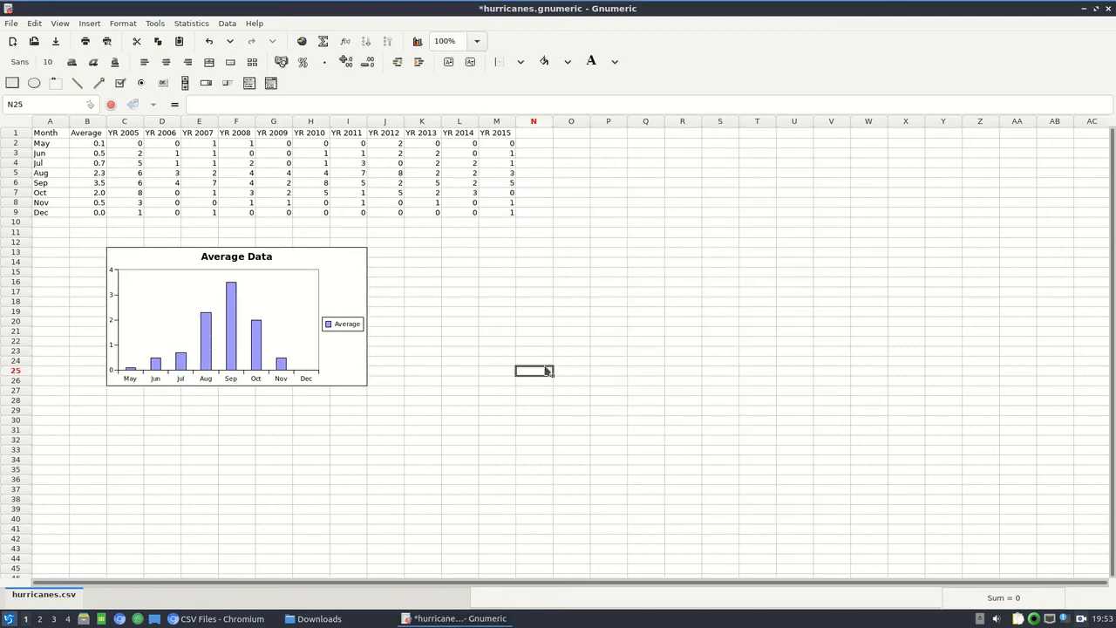
# Save the hurricanes.gnumeric workbook.
pyautogui.click(552, 313)
pyautogui.hotkey('ctrl', 's')
pyautogui.click(521, 230)
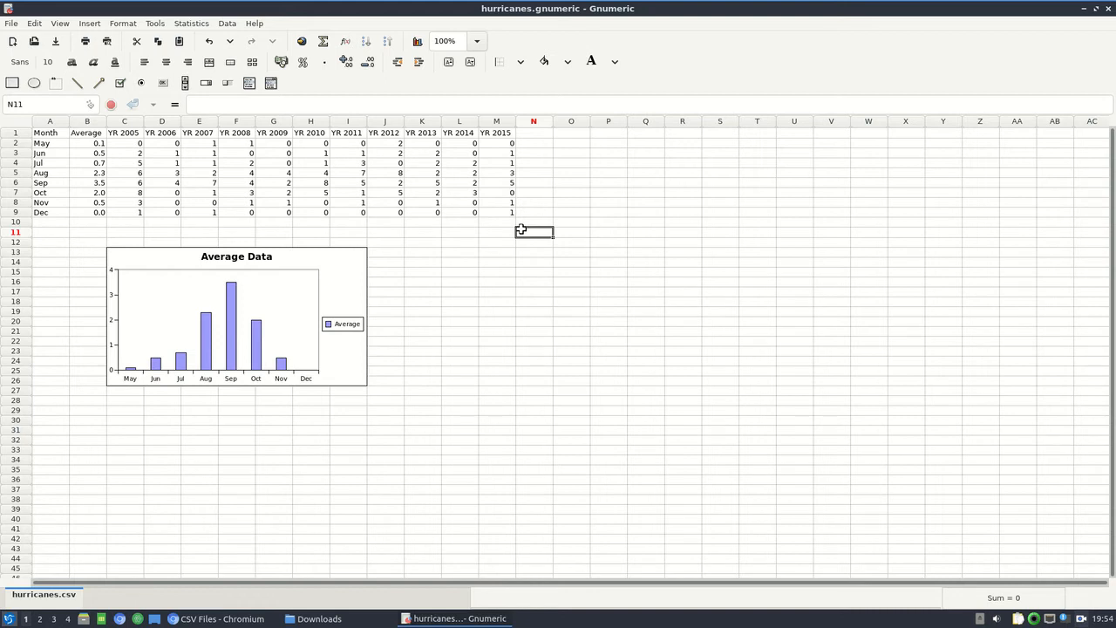
# Insert a line chart of A1:M9 with series as columns, placing it over about columns L to Q beside the Average Data chart.
pyautogui.moveTo(483, 132); pyautogui.dragTo(48, 212)
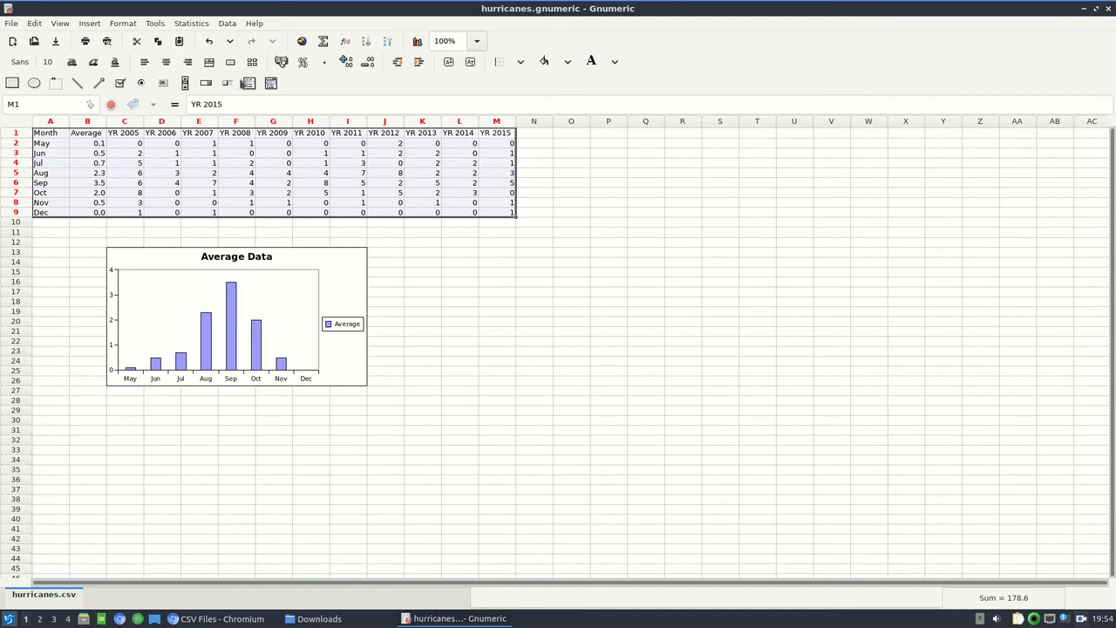
pyautogui.click(91, 24)
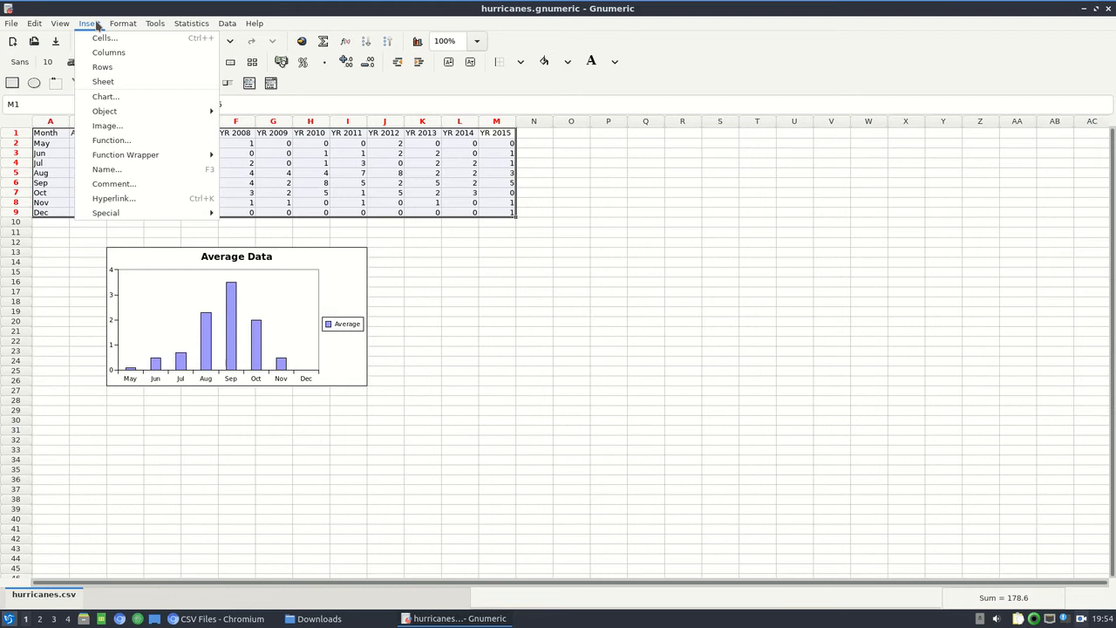
pyautogui.click(105, 96)
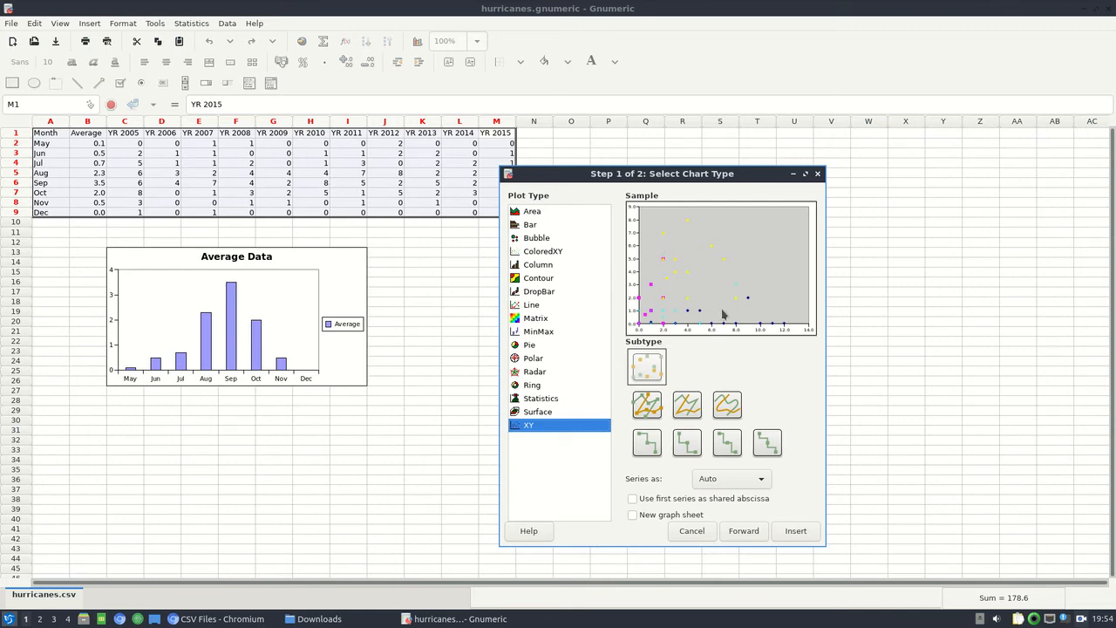
pyautogui.click(548, 305)
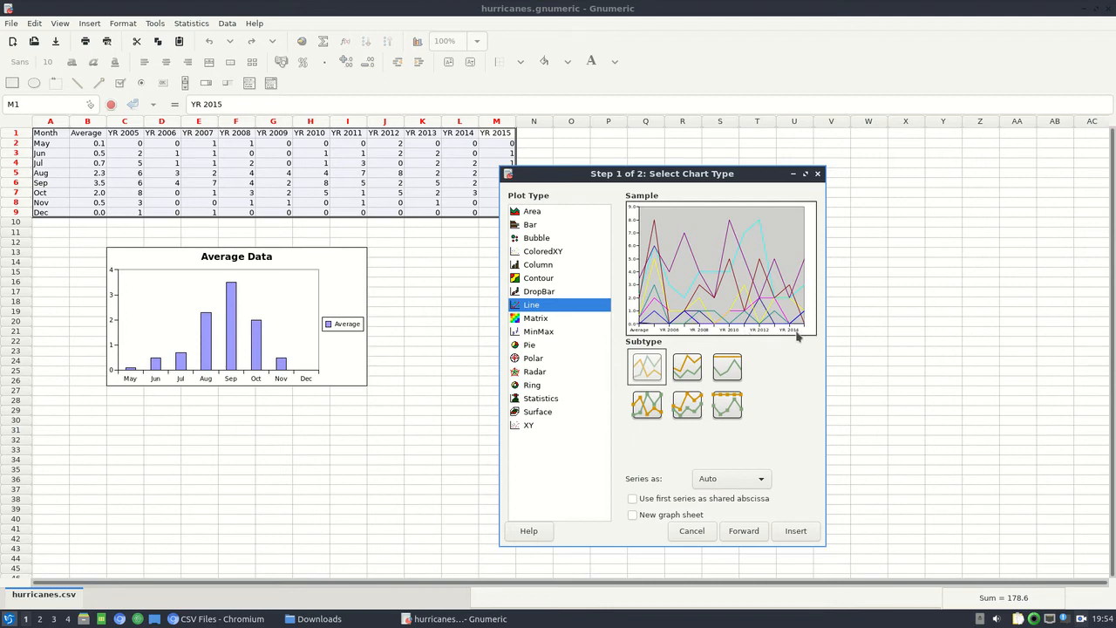
pyautogui.click(712, 485)
pyautogui.click(712, 498)
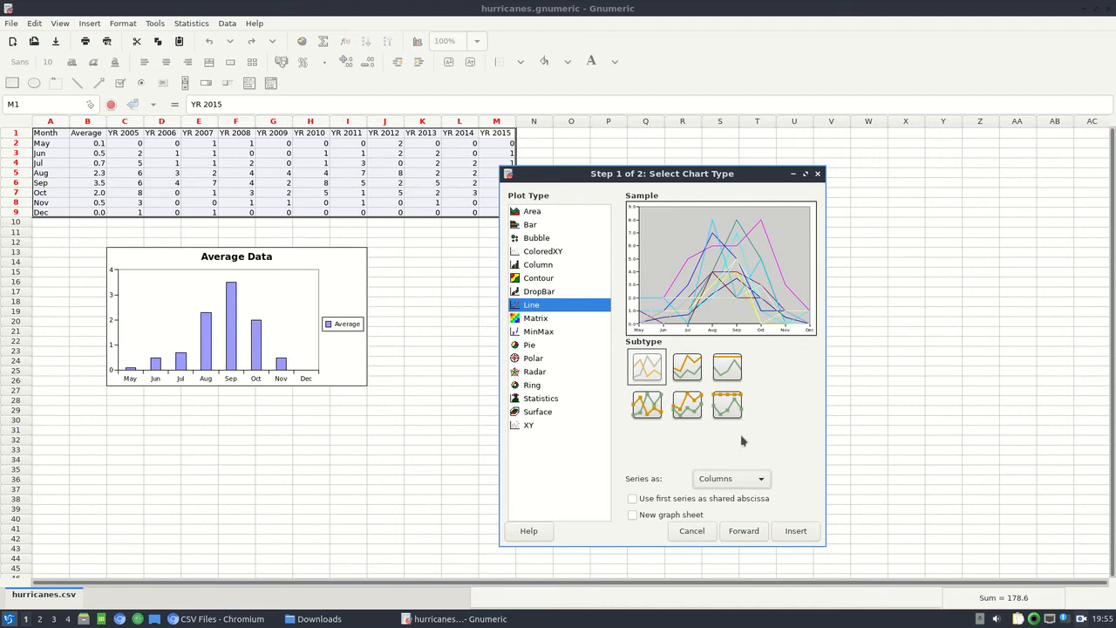
pyautogui.click(791, 532)
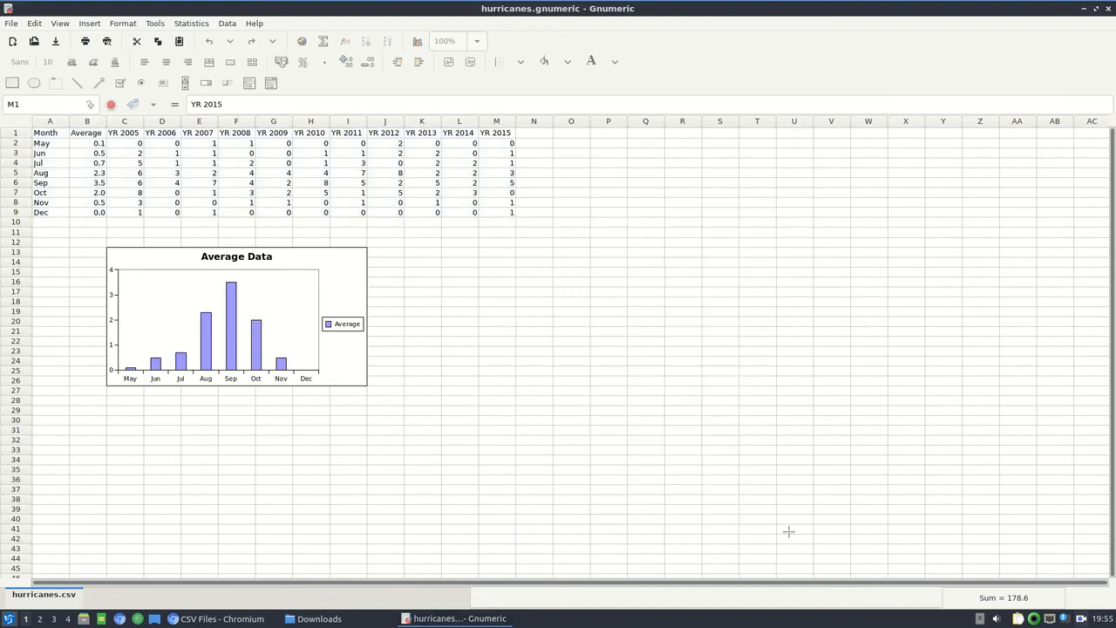
pyautogui.moveTo(453, 246); pyautogui.dragTo(666, 365)
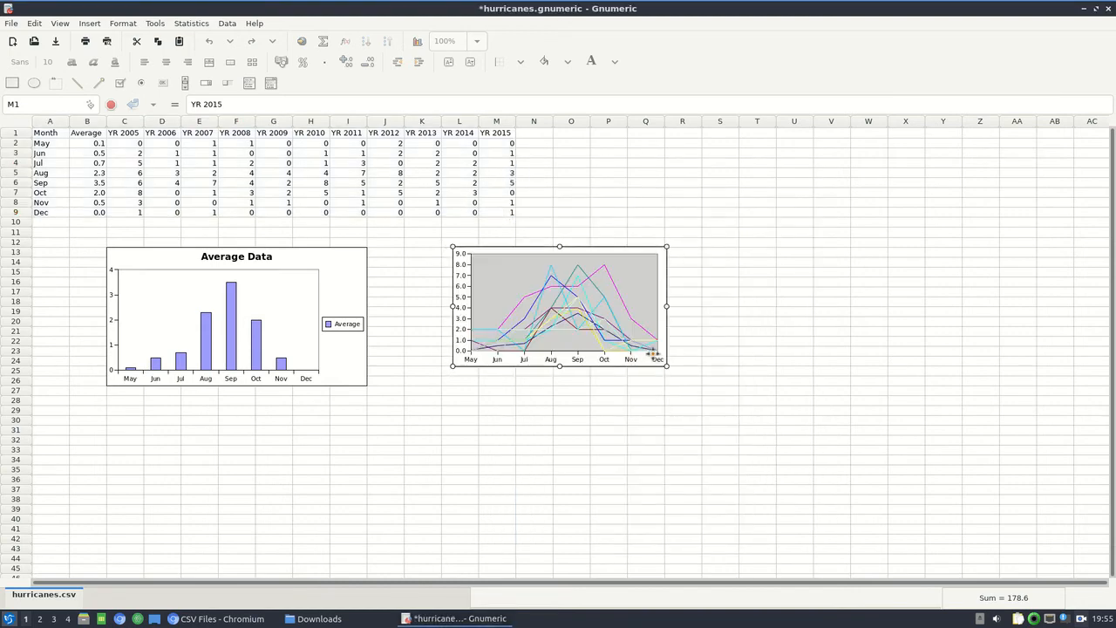
# Snap the line chart to the grid and move it down level with the Average Data chart.
pyautogui.rightClick(642, 370)
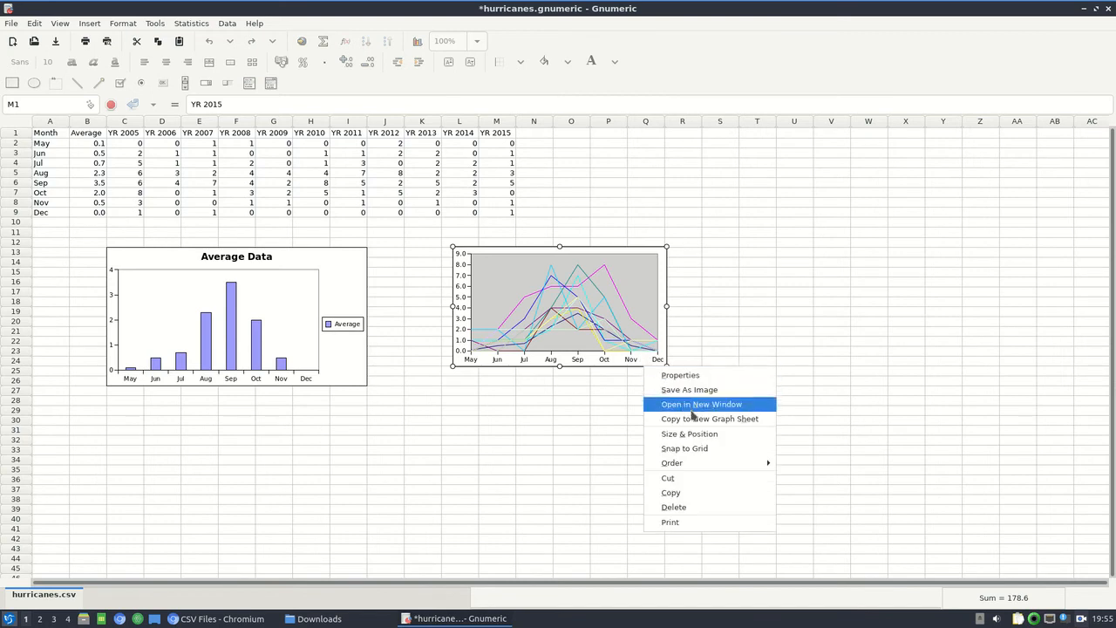
pyautogui.click(701, 450)
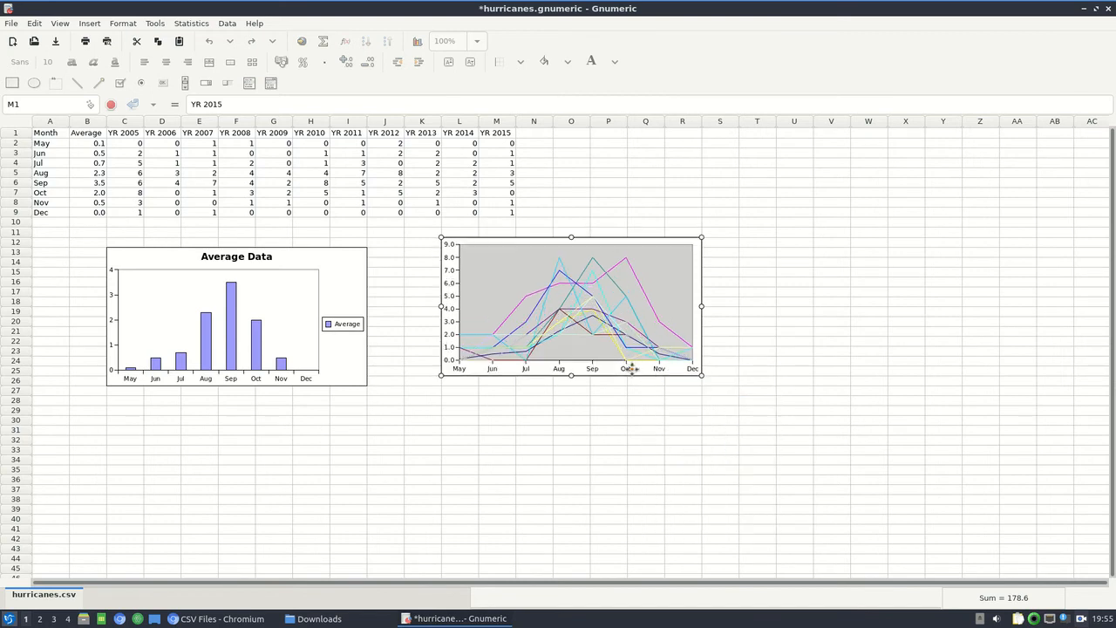
pyautogui.moveTo(644, 384); pyautogui.dragTo(646, 389)
pyautogui.click(750, 389)
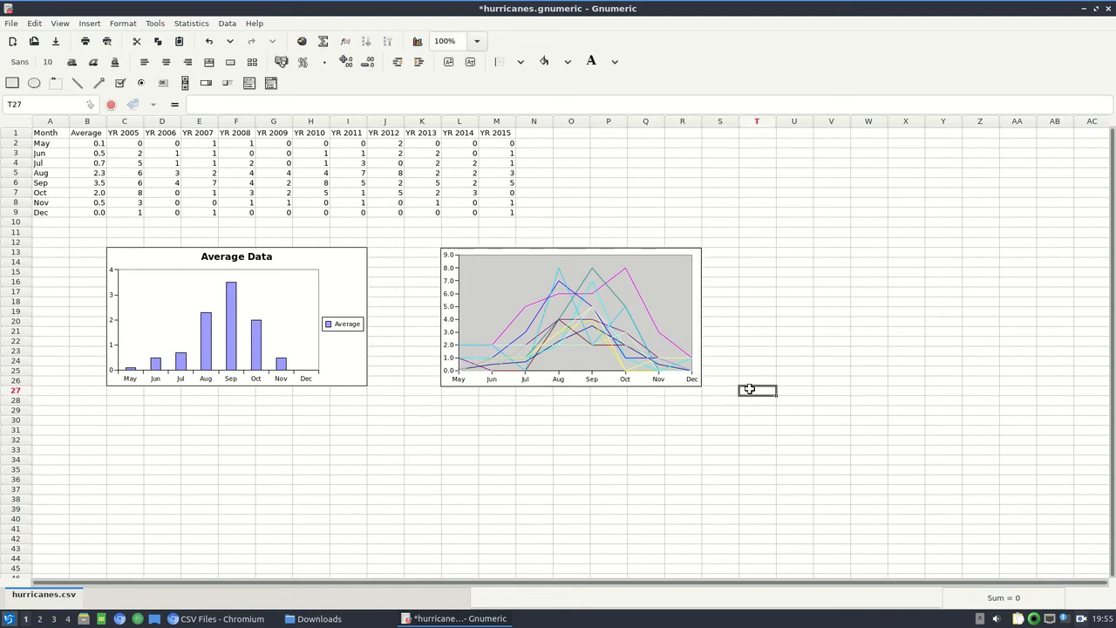
# Set the line chart's Backplane1 fill type to None and its Y-Axis1 number format to 0 decimal places.
pyautogui.click(645, 380)
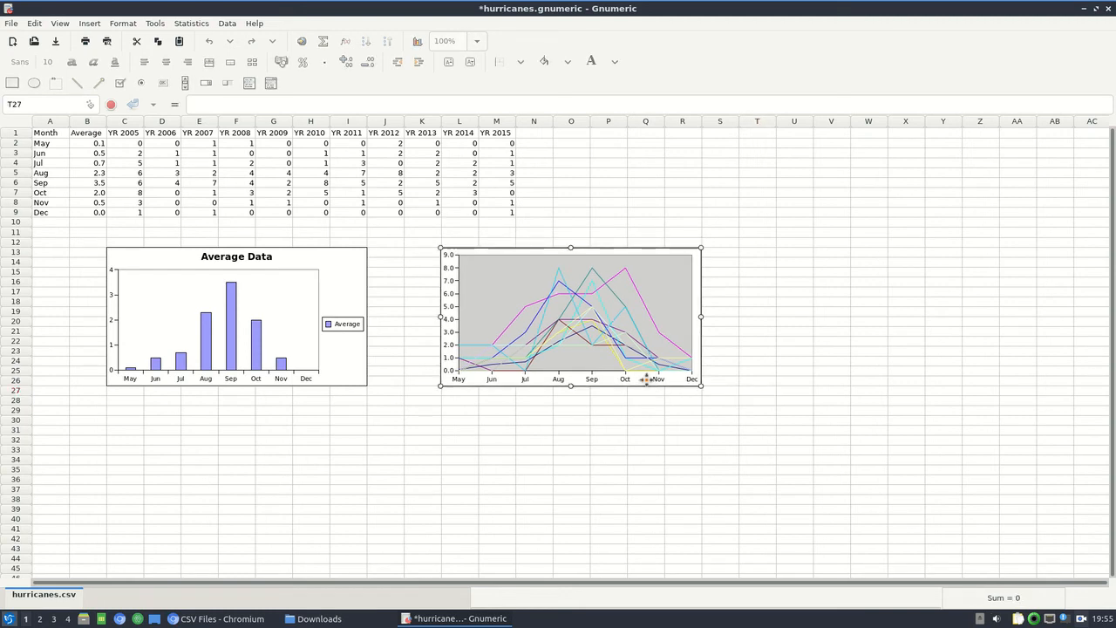
pyautogui.rightClick(646, 380)
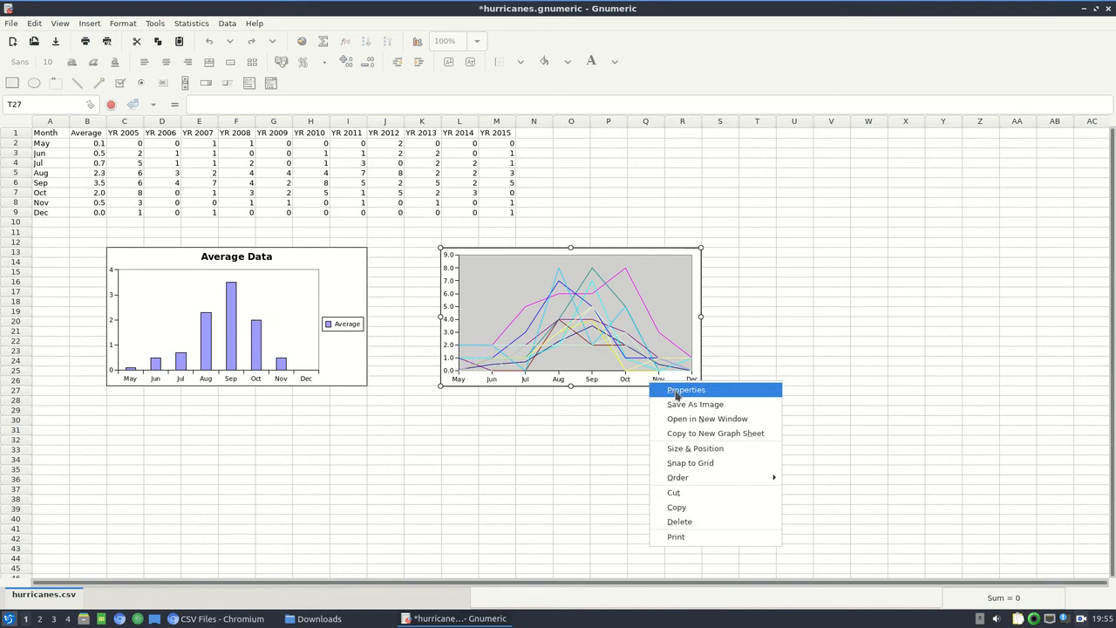
pyautogui.click(677, 395)
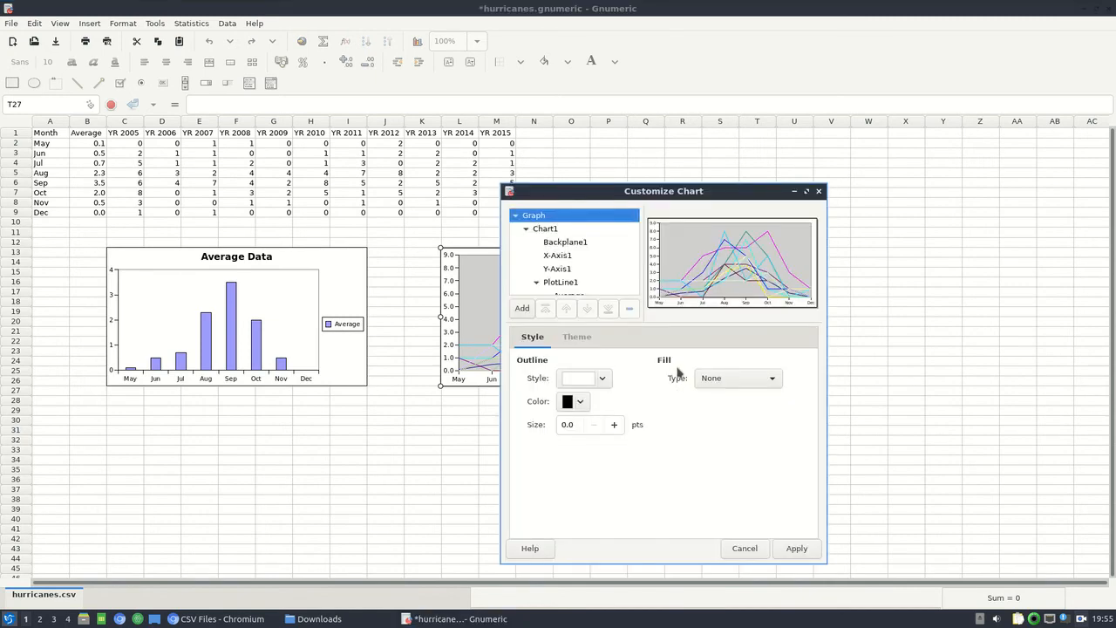
pyautogui.click(613, 244)
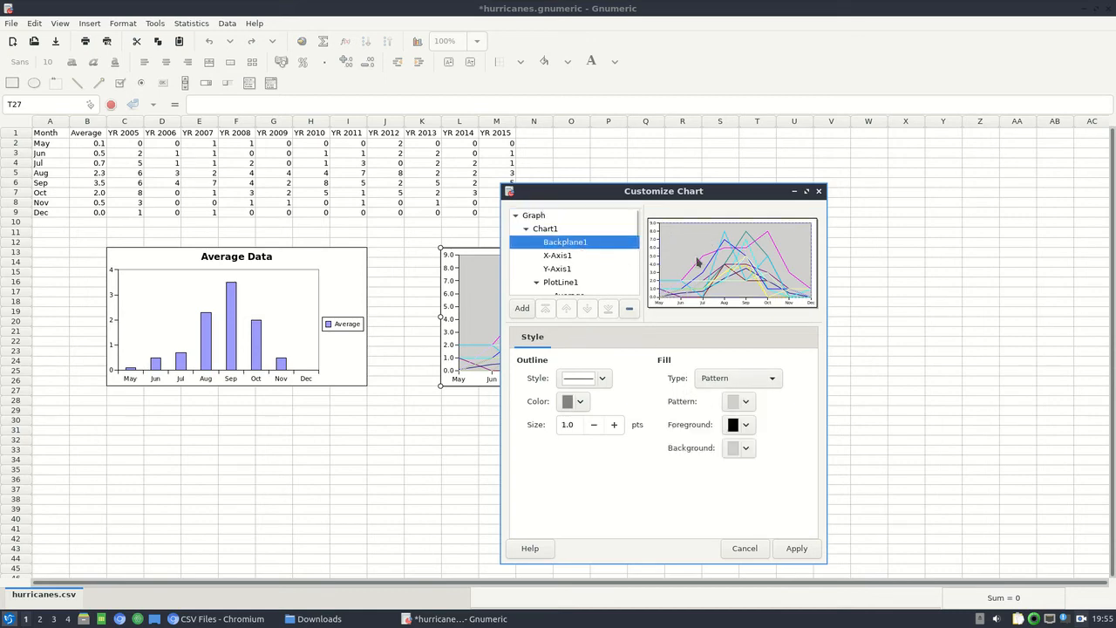
pyautogui.click(754, 379)
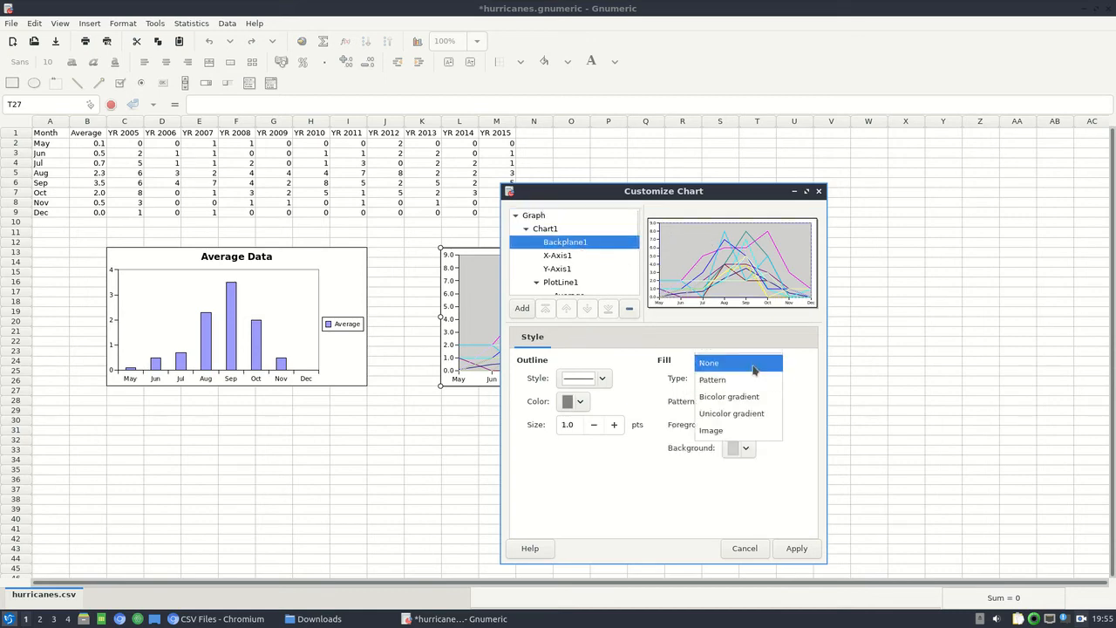
pyautogui.click(753, 366)
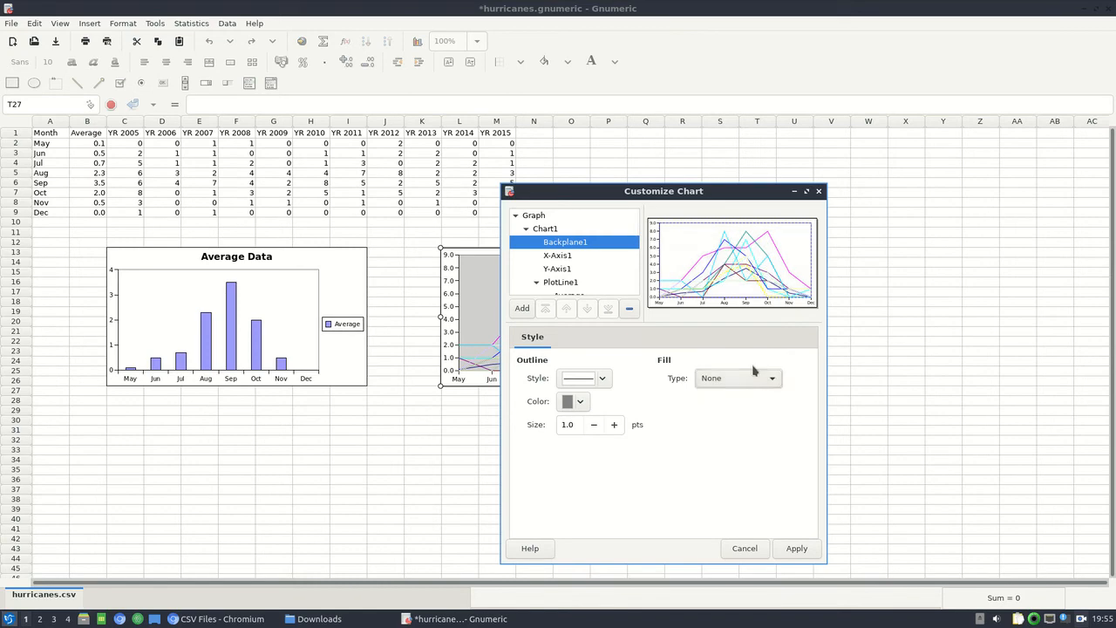
pyautogui.click(571, 270)
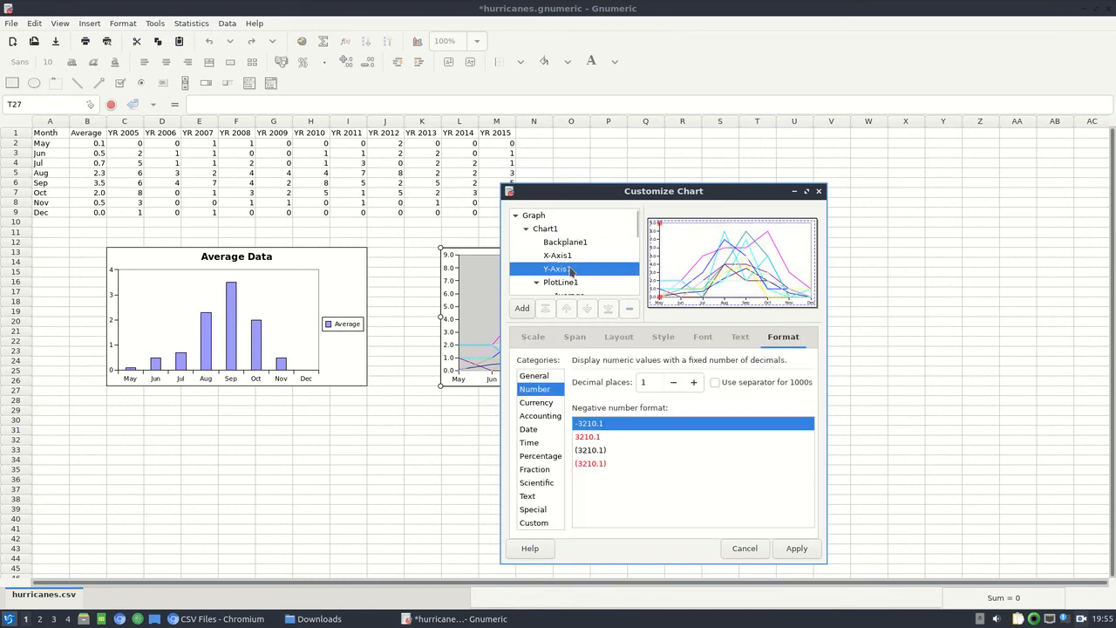
pyautogui.click(678, 385)
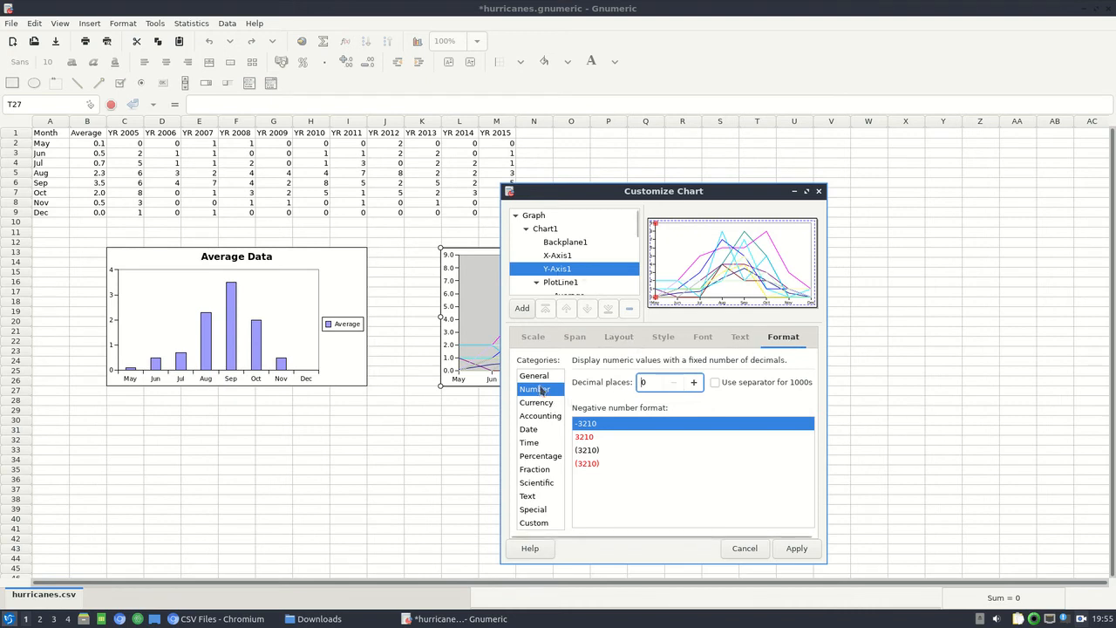
# Add a title to the line chart's Chart1 with the text "Hurricane Data".
pyautogui.click(546, 232)
pyautogui.click(523, 311)
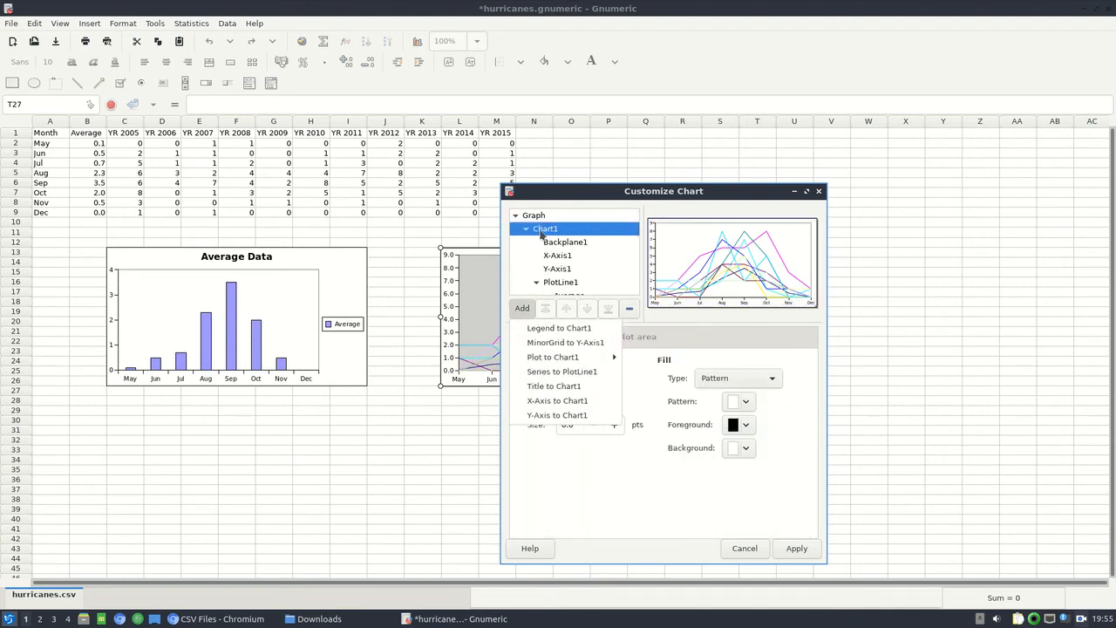
pyautogui.click(564, 387)
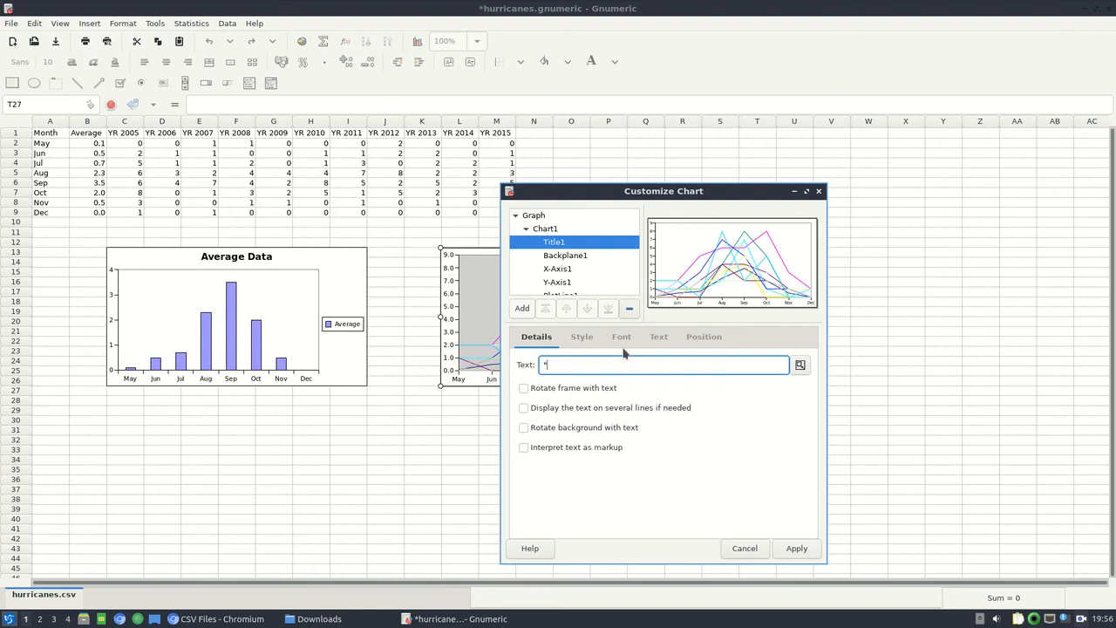
pyautogui.write('"Hurricane Data"')
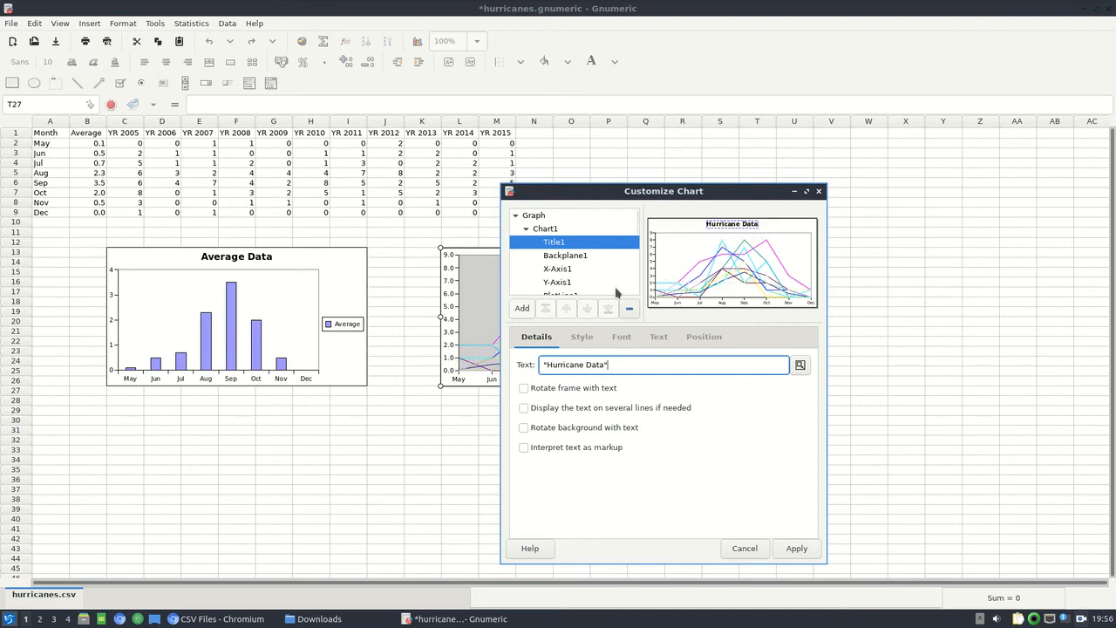
# Add a legend to the Hurricane Data line chart's Chart1 and apply the chart customization.
pyautogui.click(548, 229)
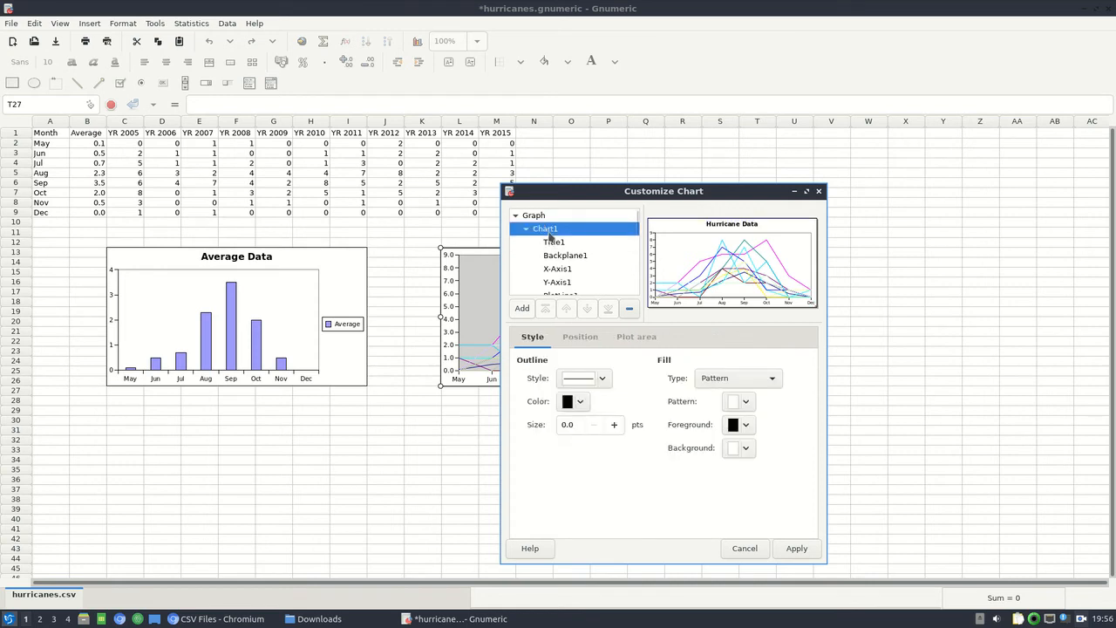
pyautogui.click(523, 310)
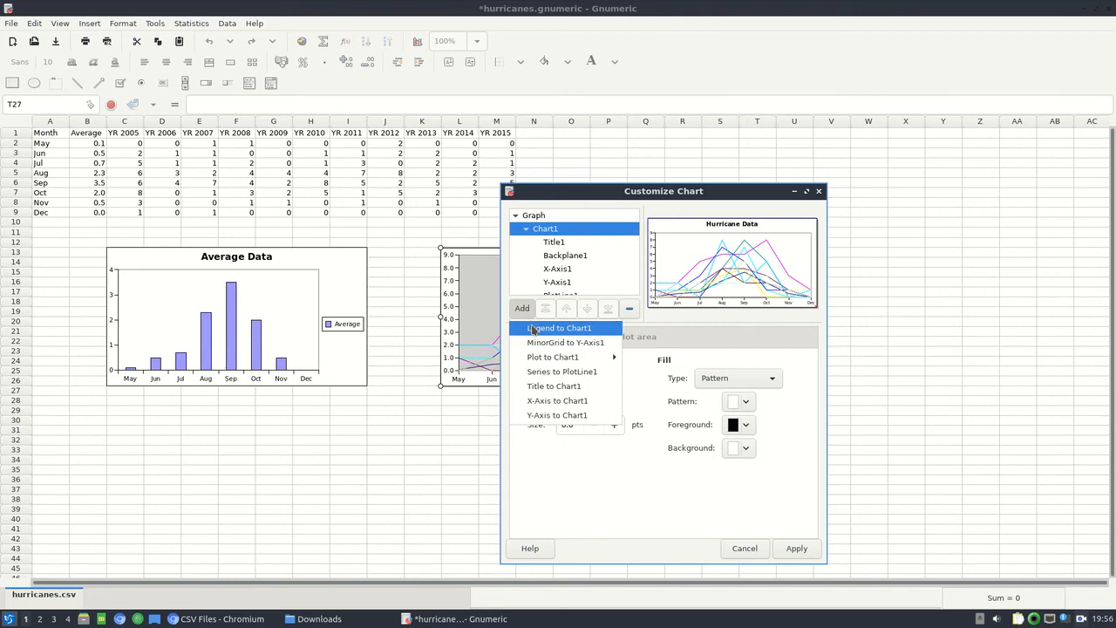
pyautogui.click(533, 328)
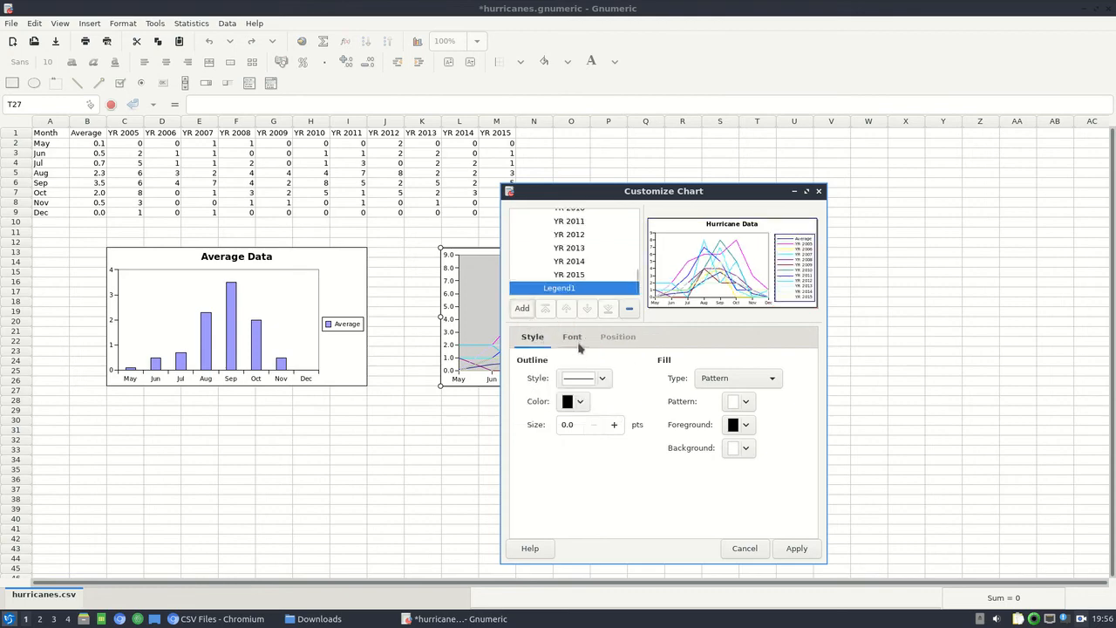
pyautogui.click(796, 549)
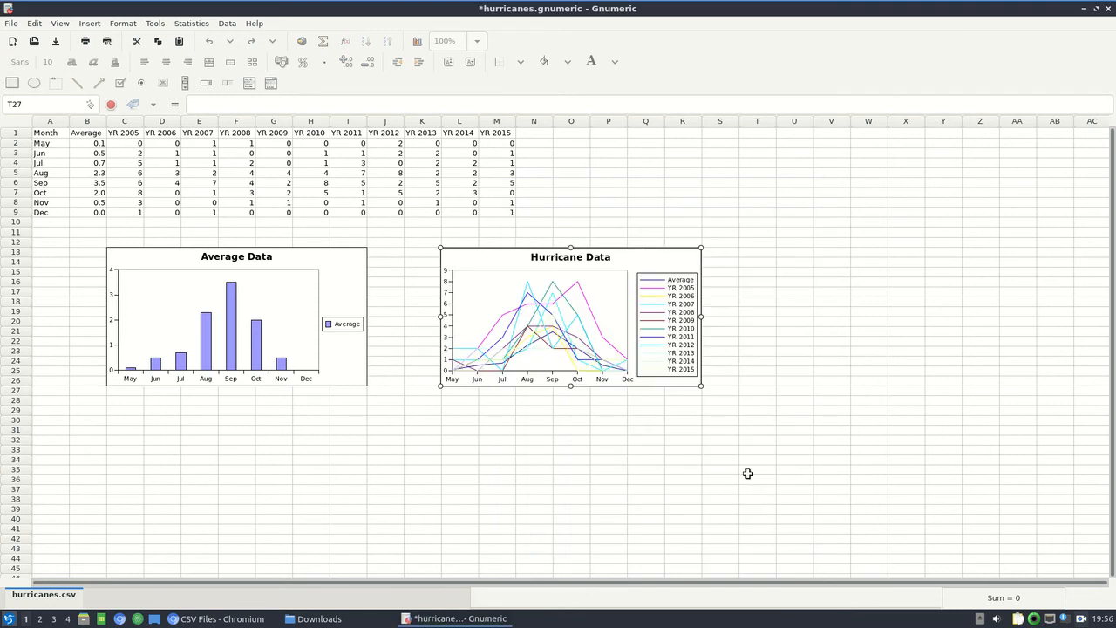
pyautogui.click(748, 472)
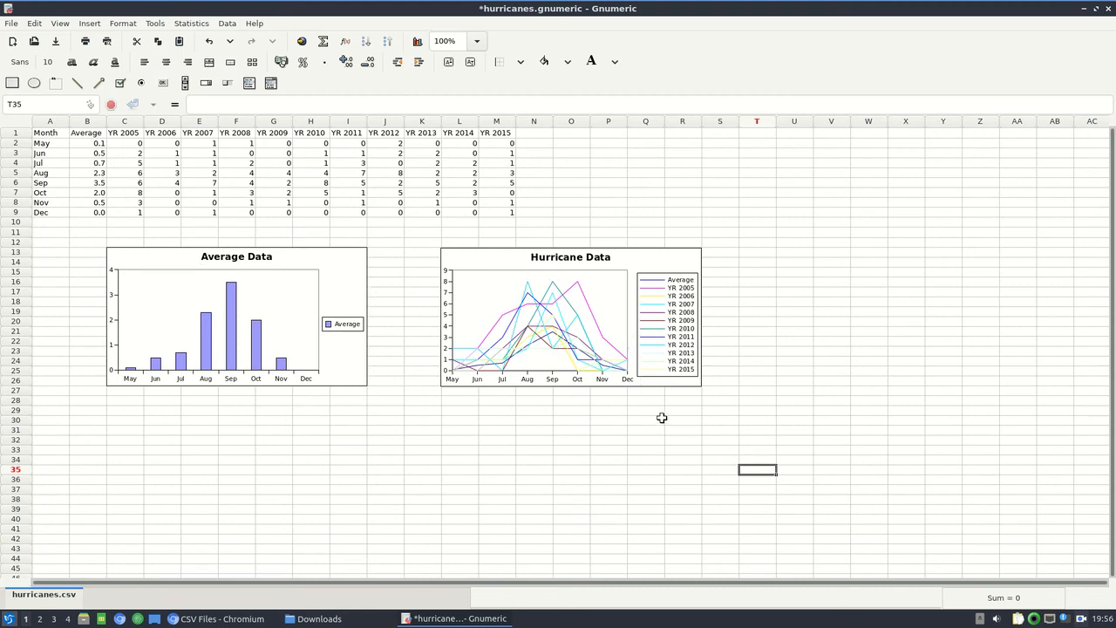
pyautogui.click(666, 385)
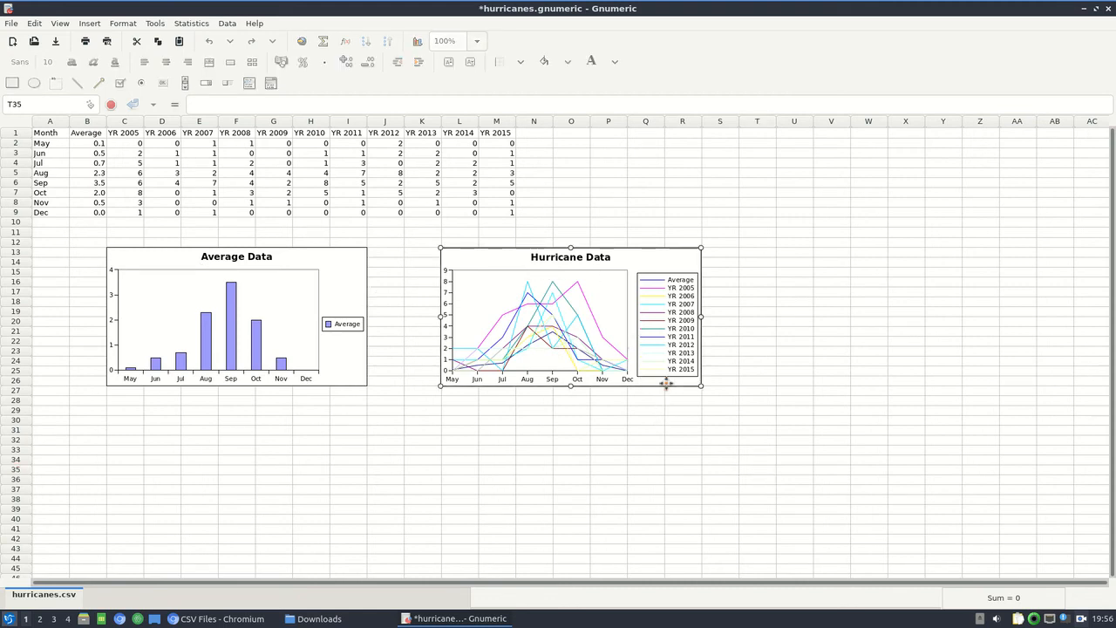
pyautogui.click(668, 420)
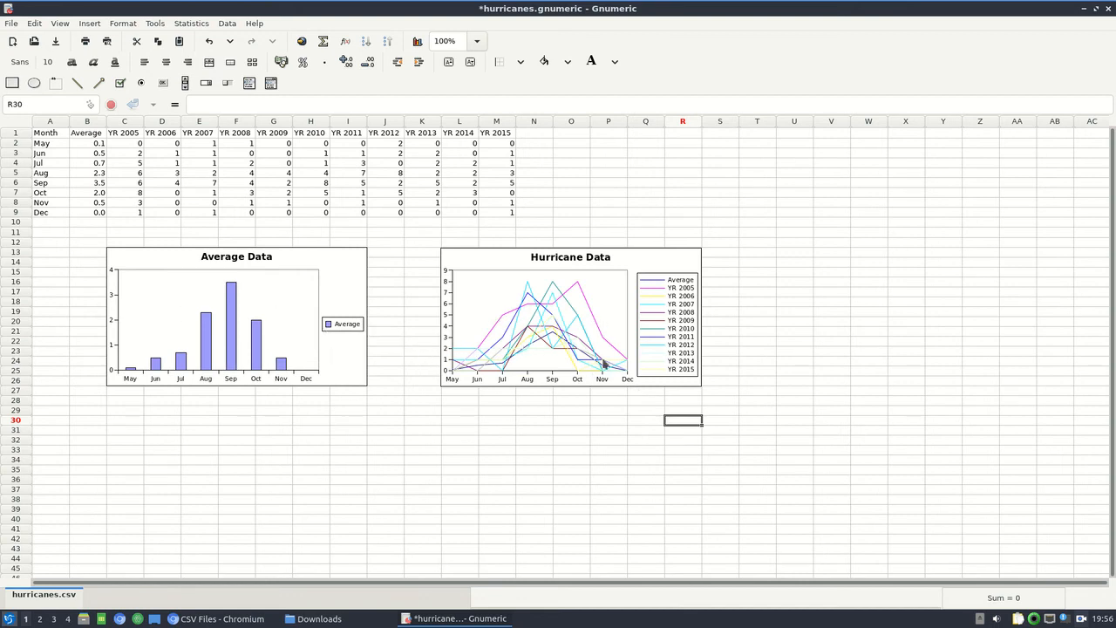
# Duplicate the Hurricane Data line chart and place the copy directly below the original, aligned with it from about row 29.
pyautogui.click(682, 384)
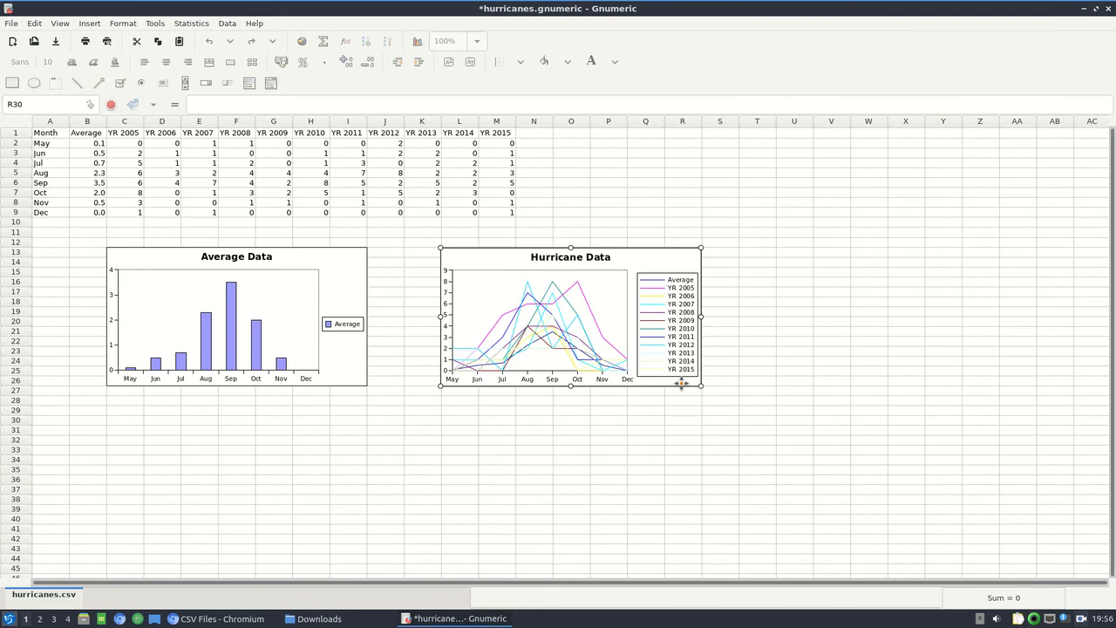
pyautogui.rightClick(682, 385)
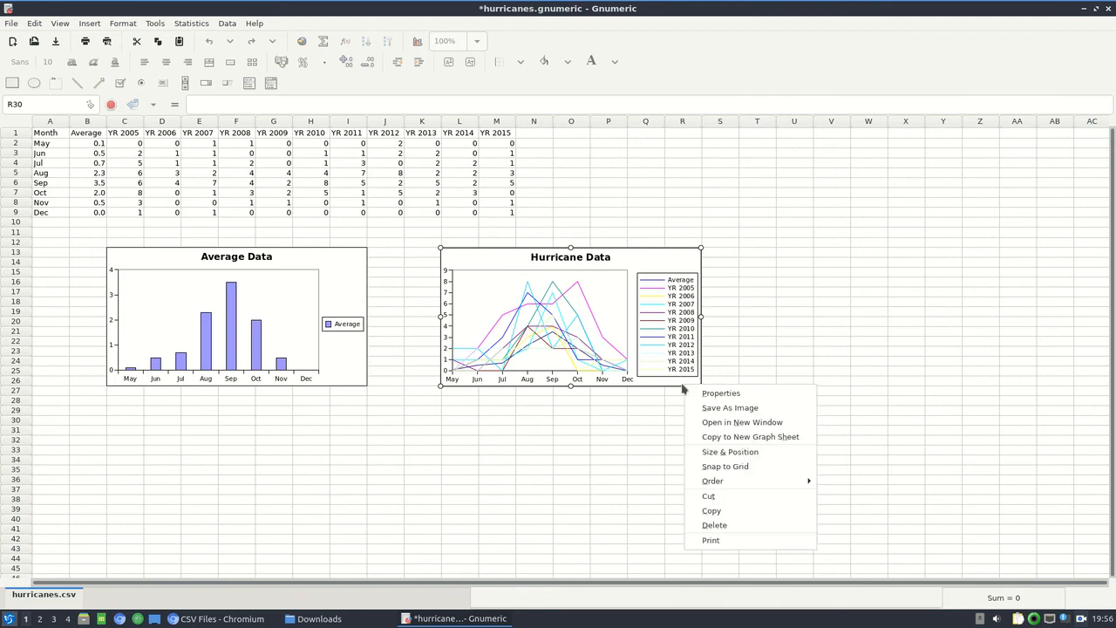
pyautogui.click(724, 512)
pyautogui.click(485, 438)
pyautogui.click(457, 414)
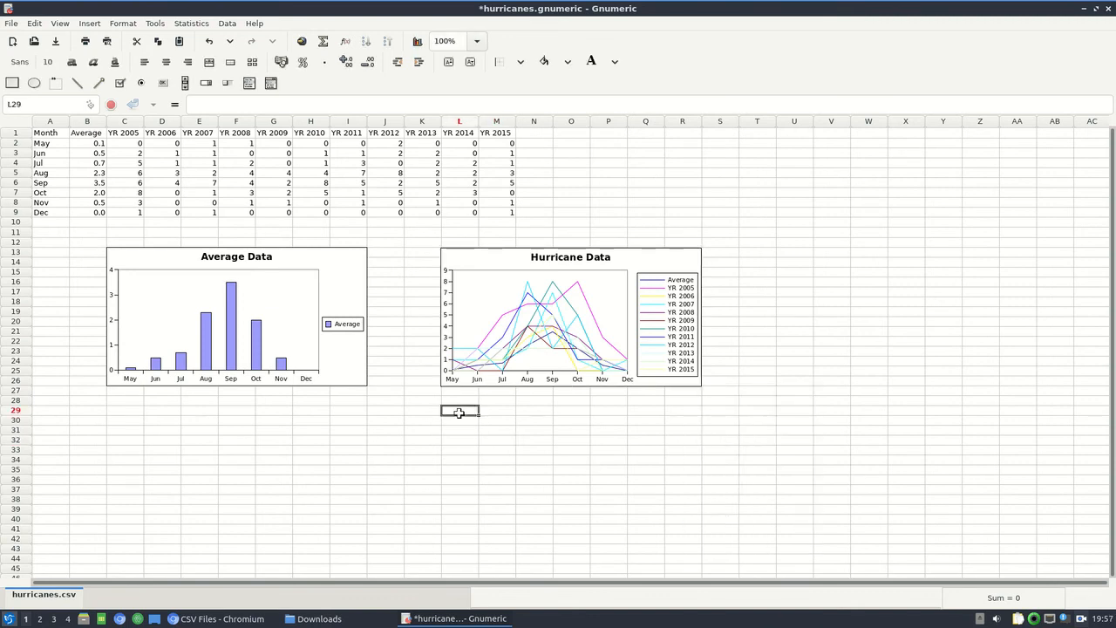
pyautogui.rightClick(459, 411)
pyautogui.click(514, 243)
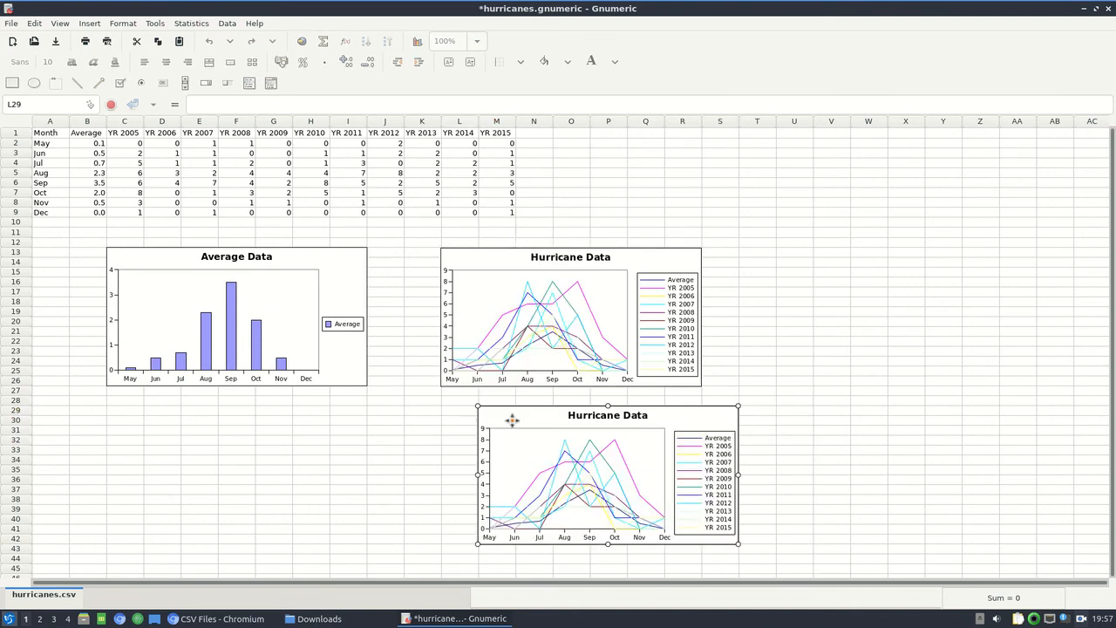
pyautogui.moveTo(490, 429); pyautogui.dragTo(468, 424)
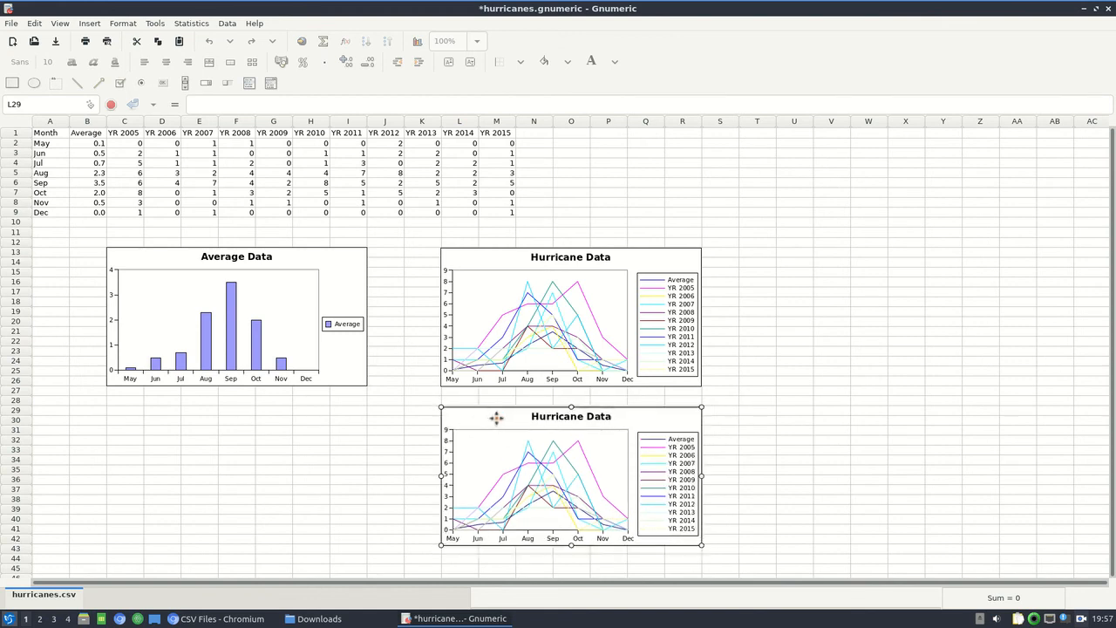
pyautogui.click(876, 458)
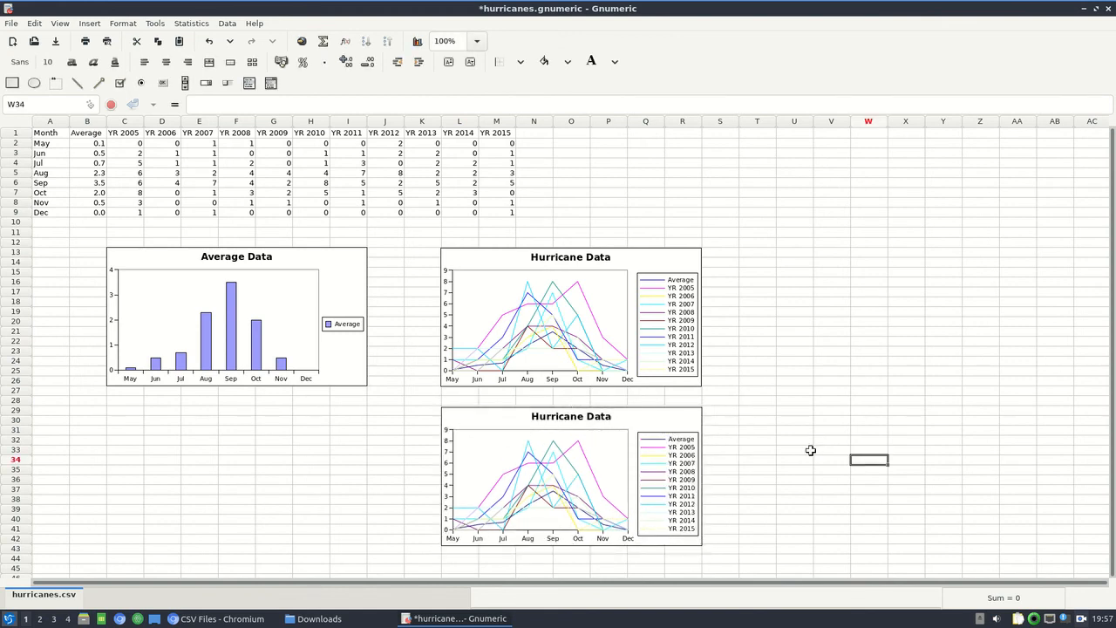
# Remove the Average series from PlotLine1 in the copied Hurricane Data chart.
pyautogui.rightClick(649, 422)
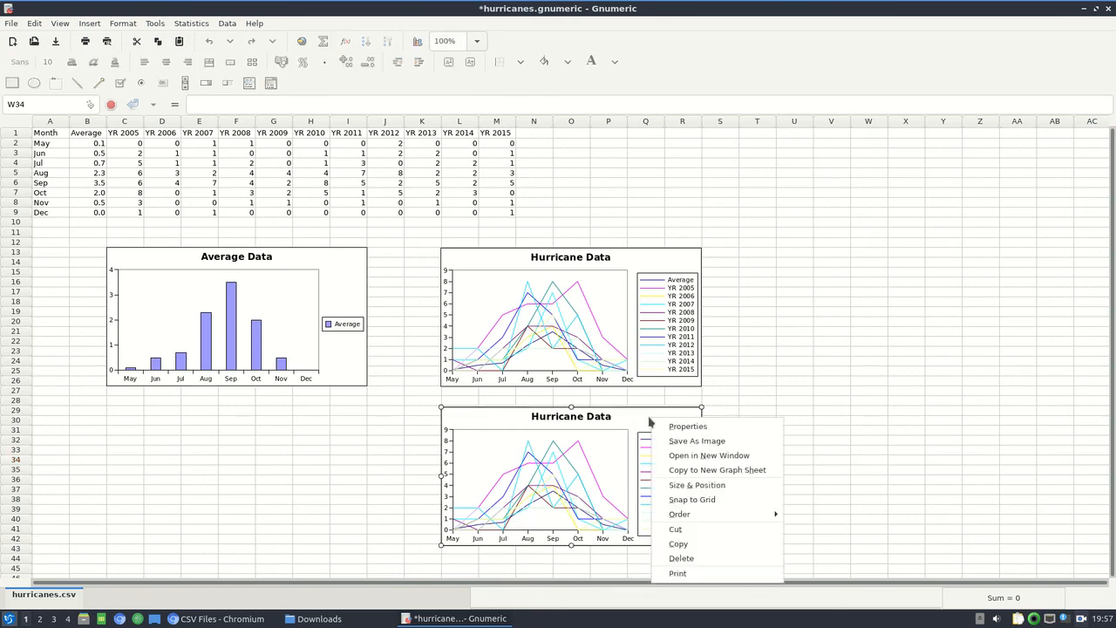
pyautogui.click(668, 427)
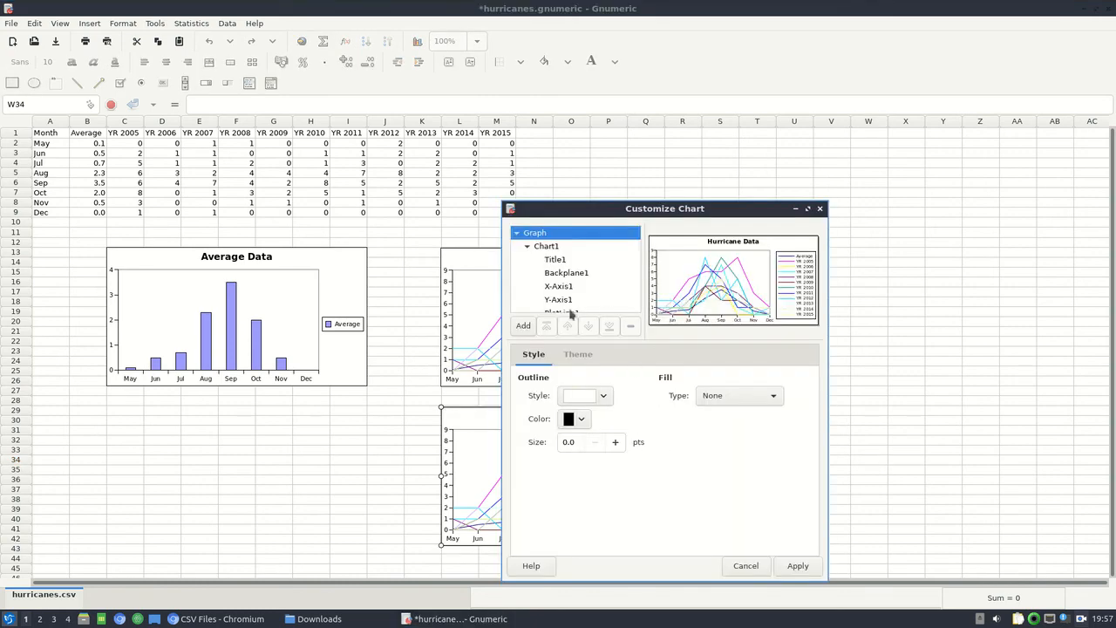
pyautogui.scroll(-3, 599, 294)
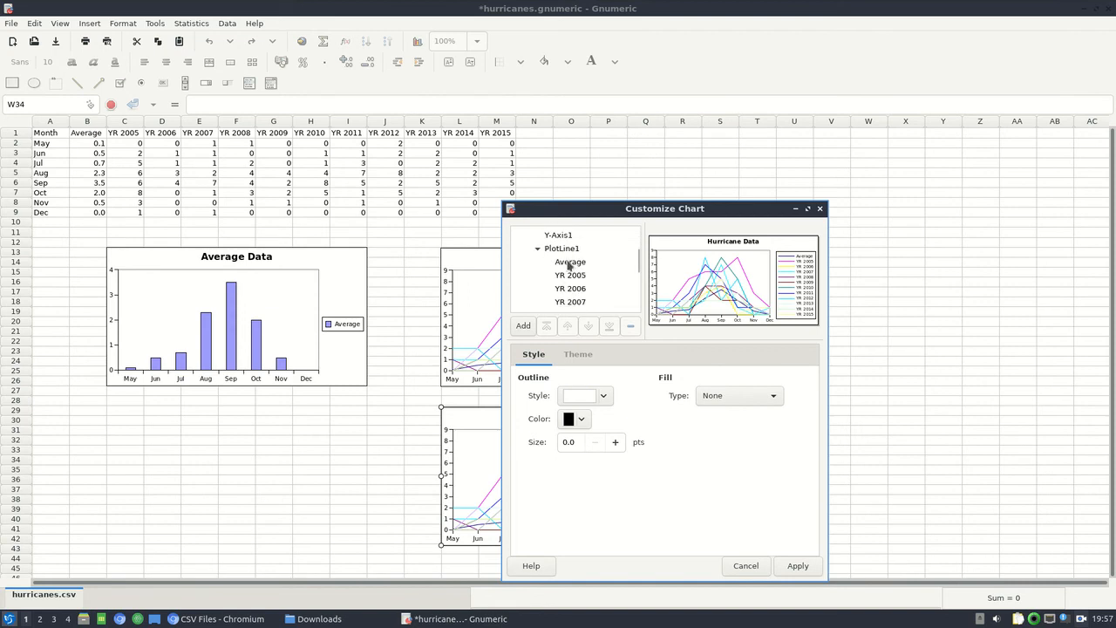
pyautogui.click(569, 264)
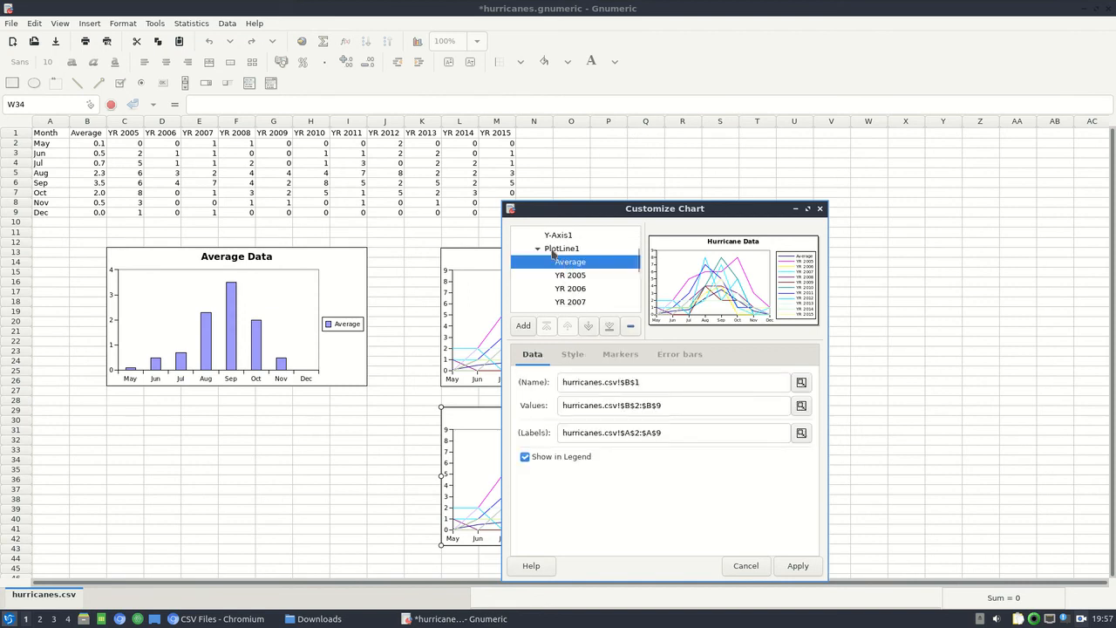
pyautogui.click(569, 275)
pyautogui.click(569, 289)
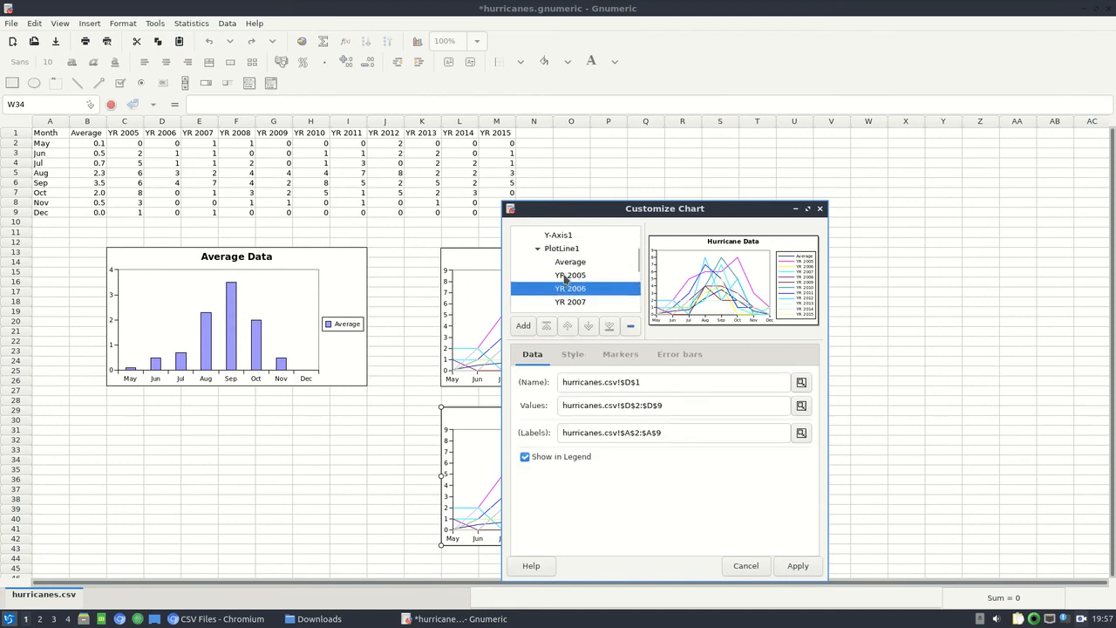
pyautogui.click(565, 263)
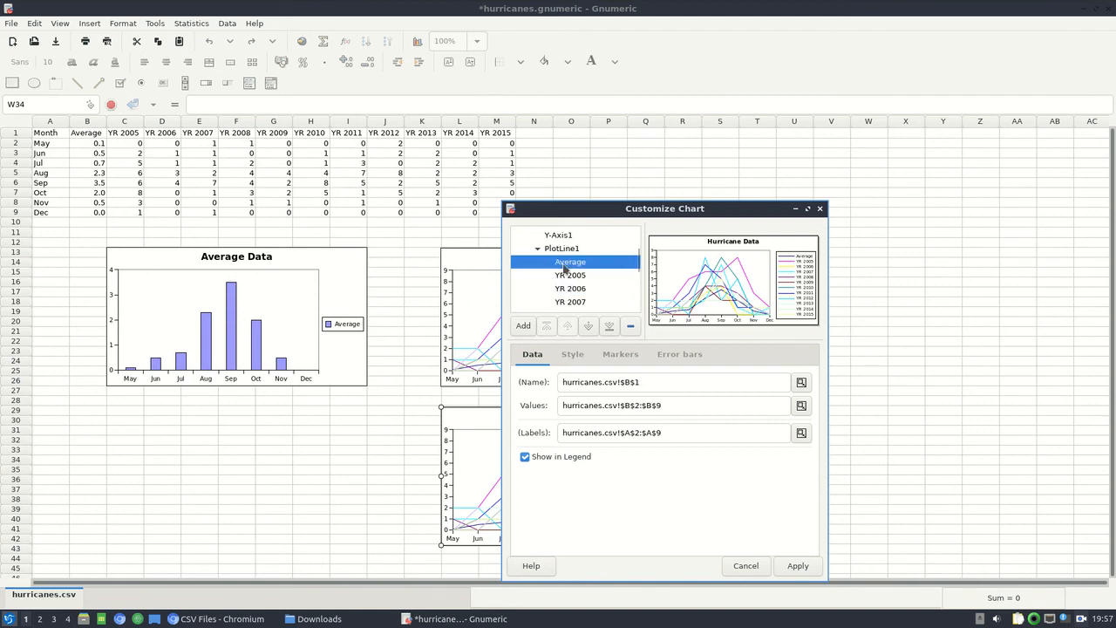
pyautogui.click(630, 326)
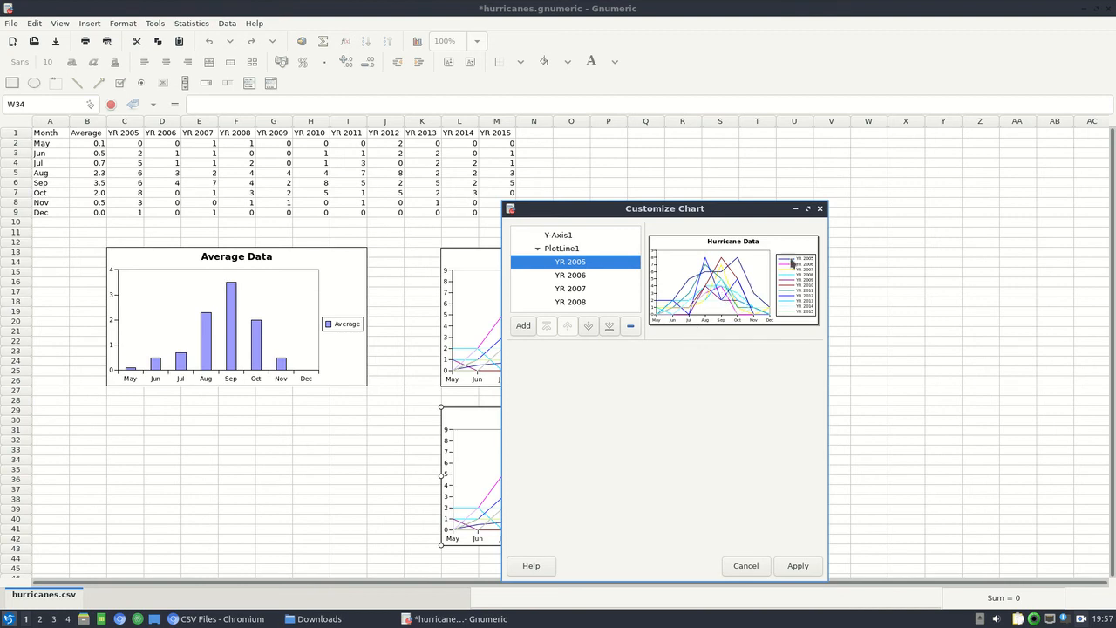
# Add an Adjacent Columns plot to Chart1 of the copied Hurricane Data chart.
pyautogui.scroll(3, 576, 276)
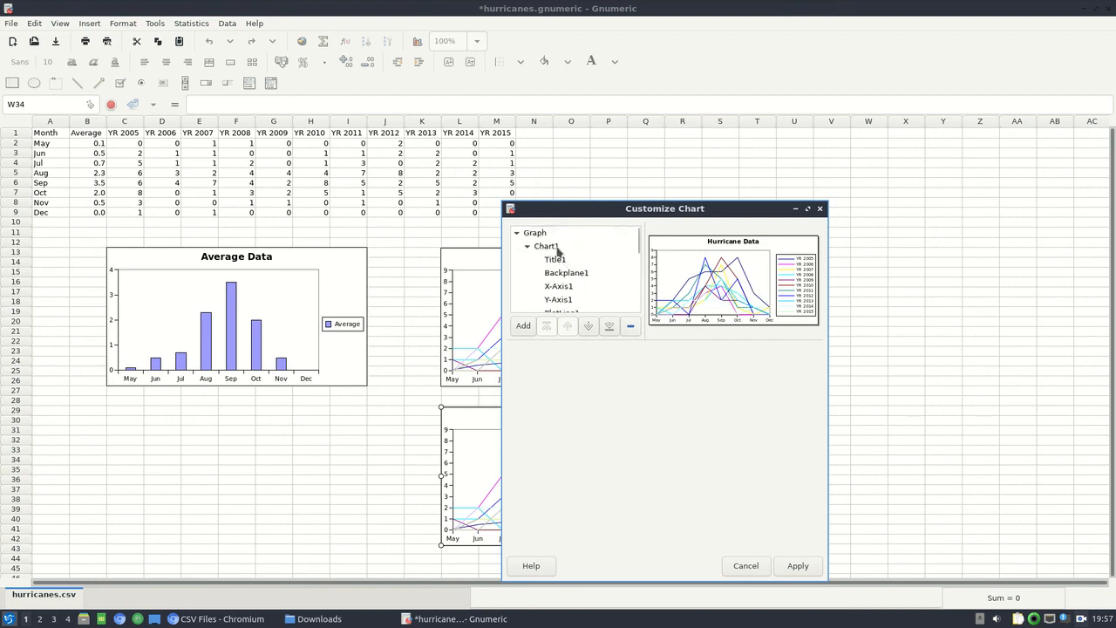
pyautogui.click(547, 246)
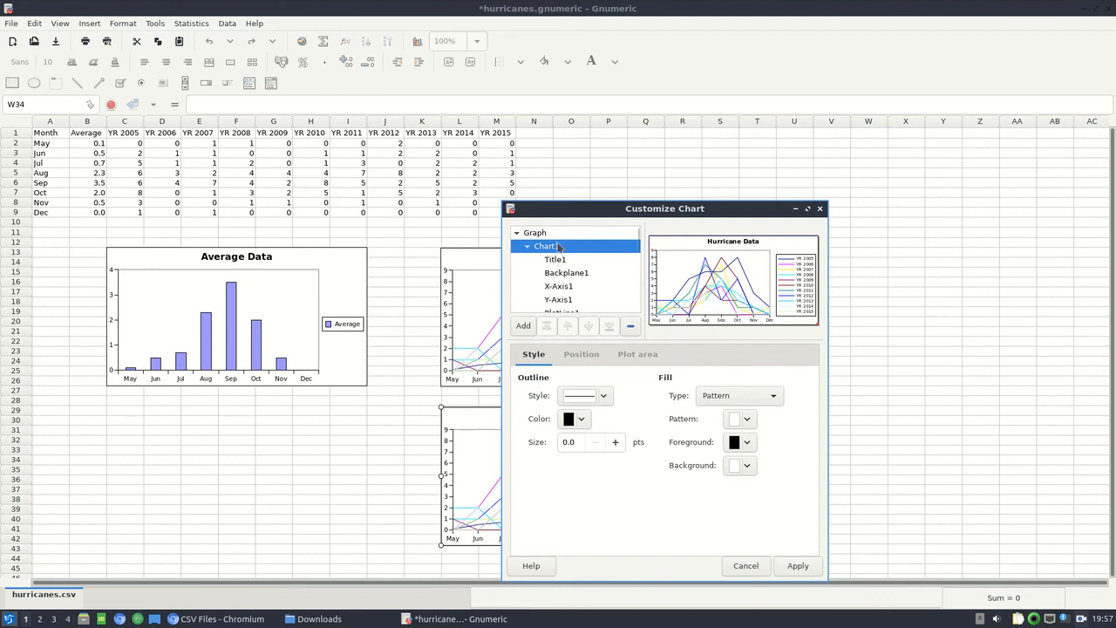
pyautogui.click(523, 327)
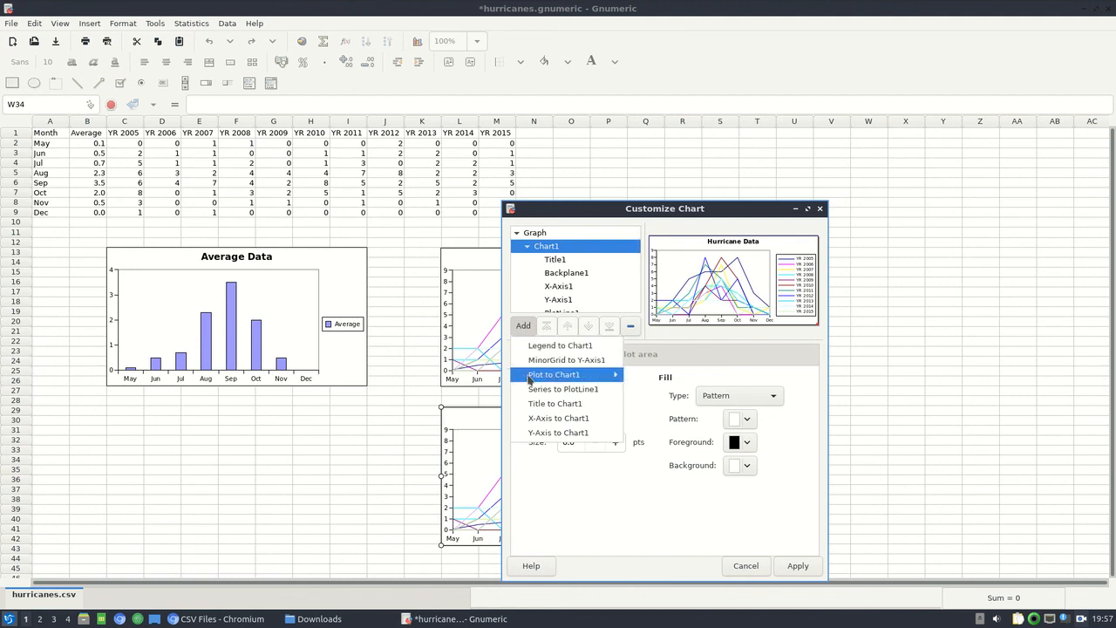
pyautogui.moveTo(529, 380)
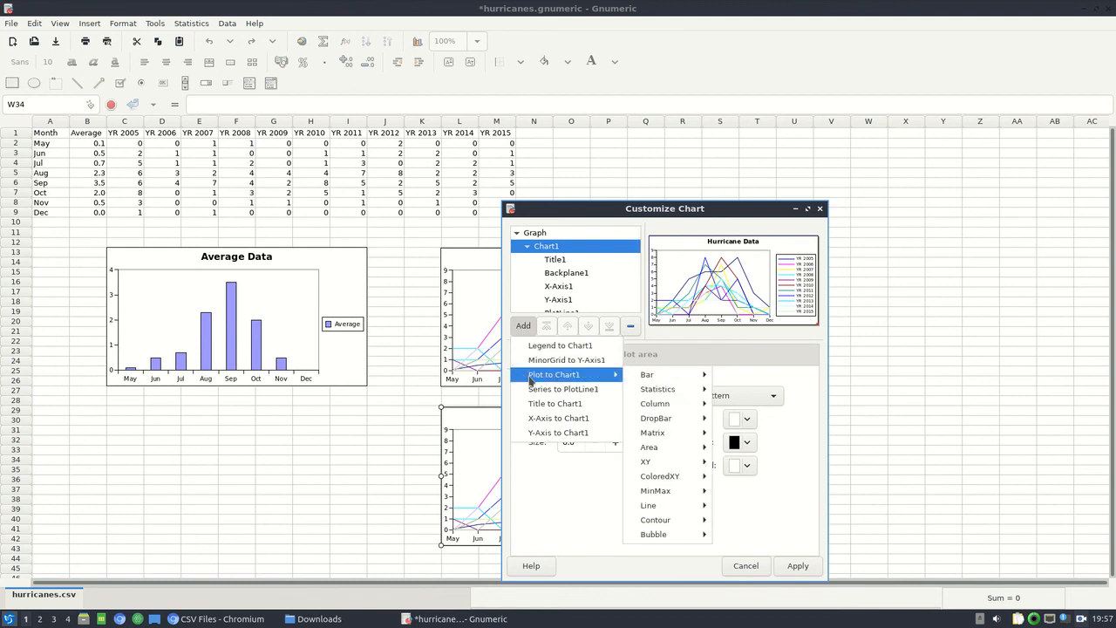
pyautogui.moveTo(660, 408)
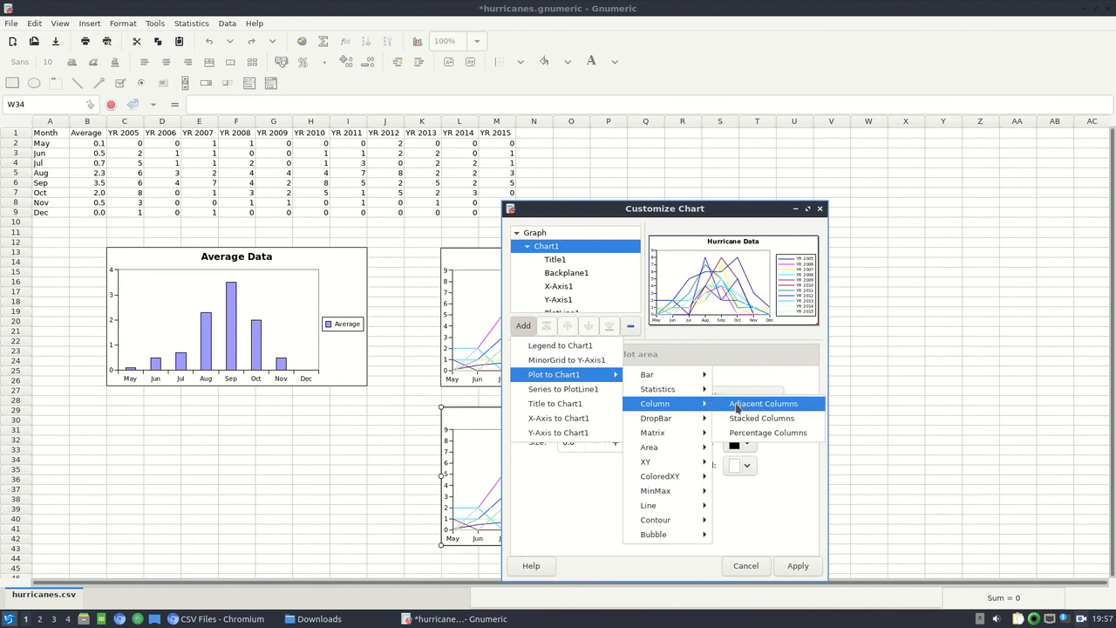
pyautogui.click(737, 406)
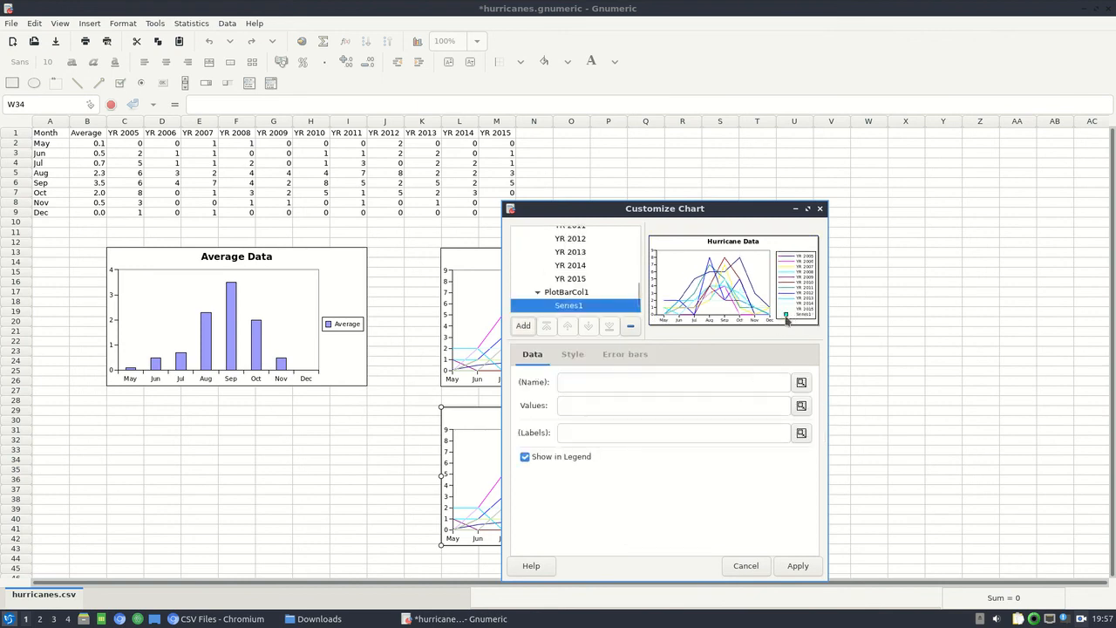
# Define the new column series with name from B1, values from B2:B9 and labels from A2:A9.
pyautogui.click(647, 384)
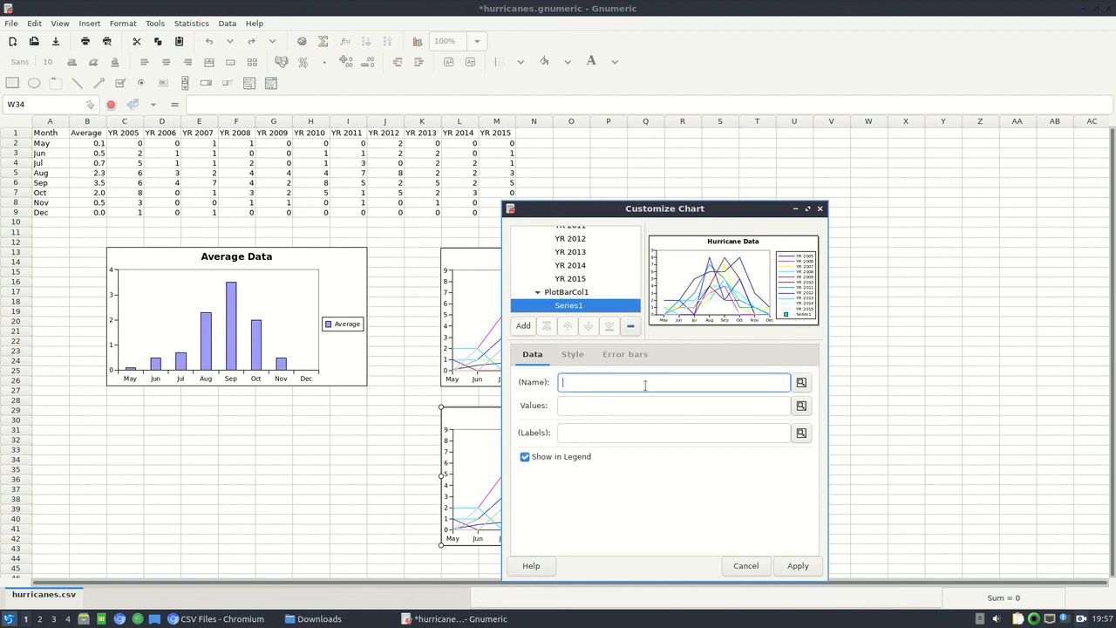
pyautogui.click(90, 132)
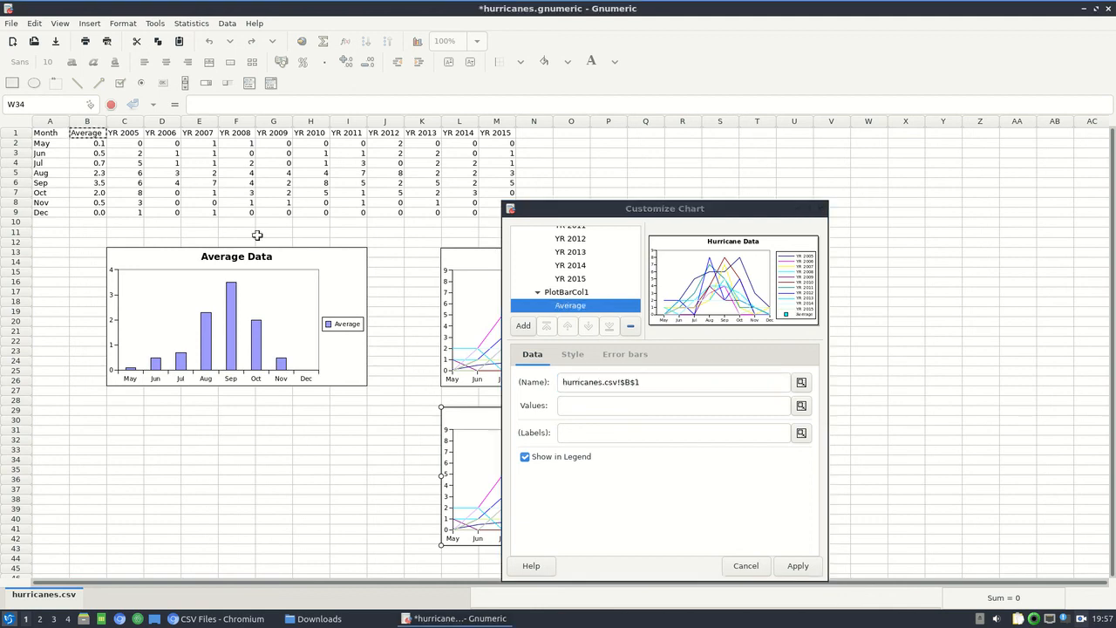
pyautogui.press('Tab')
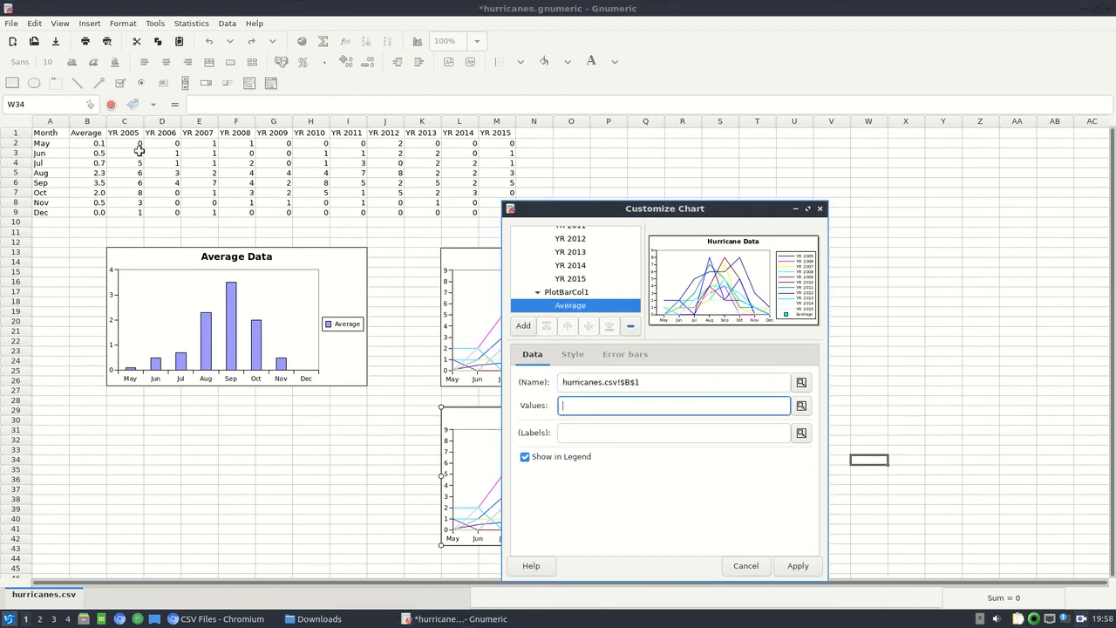
pyautogui.moveTo(92, 143); pyautogui.dragTo(88, 211)
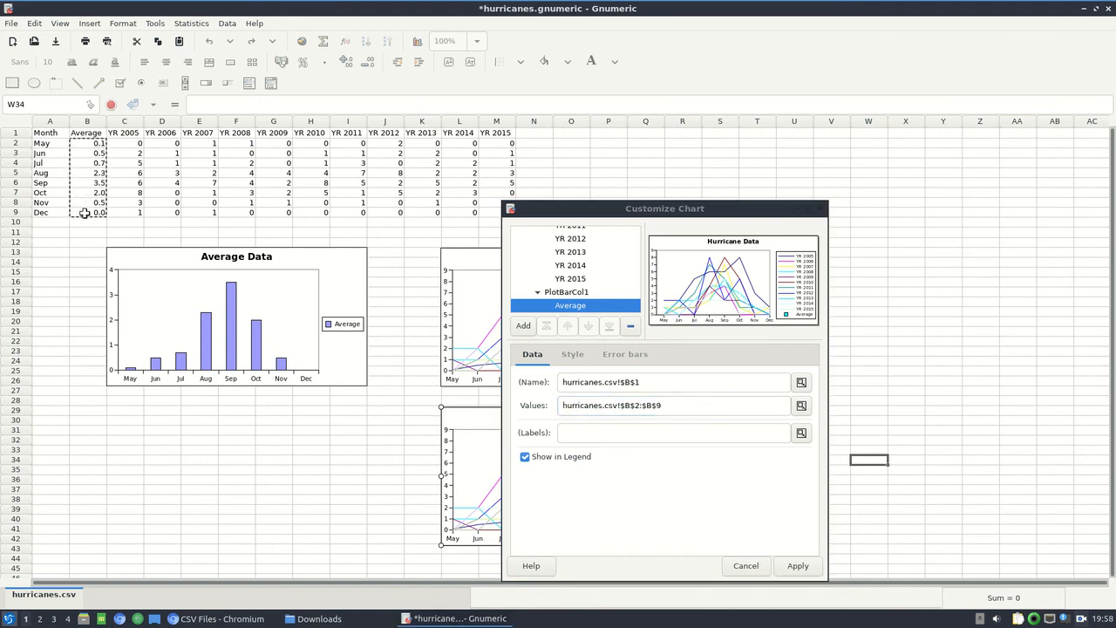
pyautogui.click(610, 432)
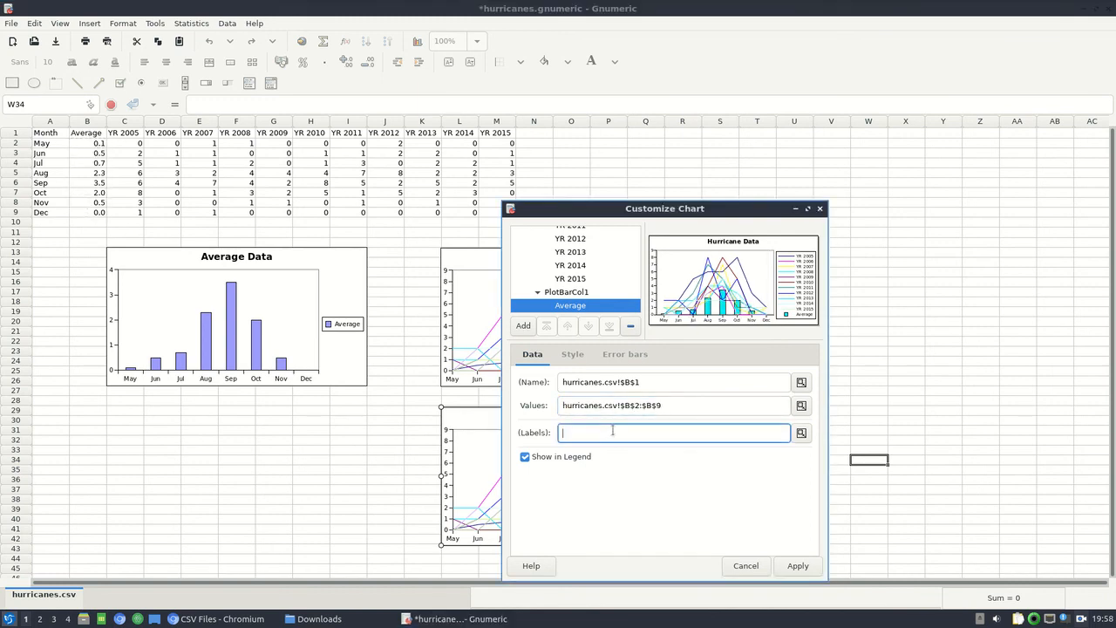
pyautogui.moveTo(61, 143); pyautogui.dragTo(61, 212)
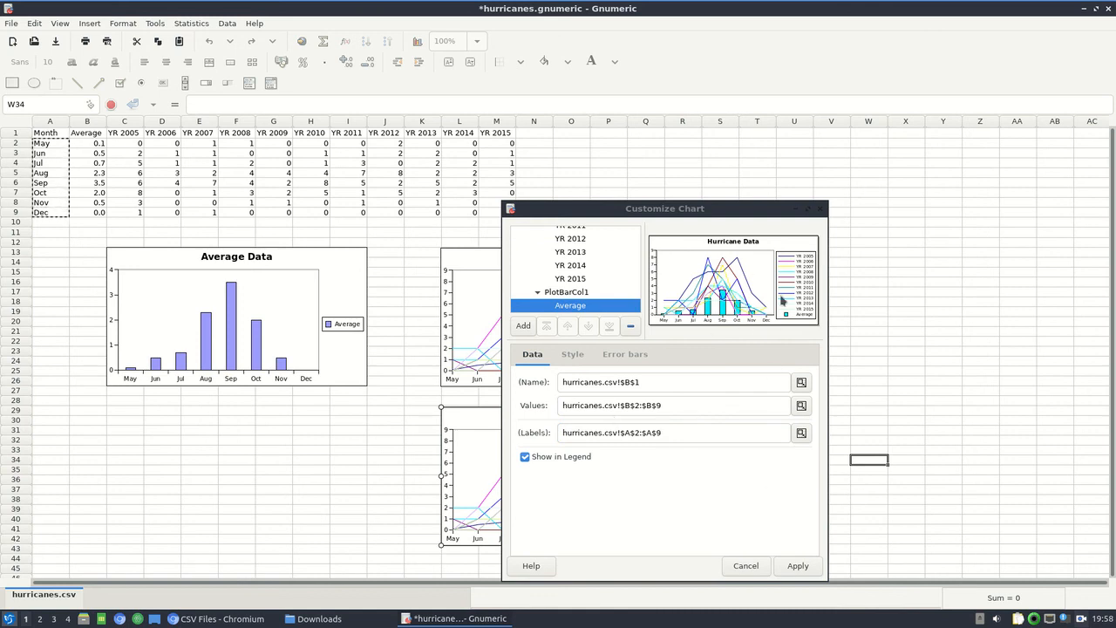
# Set the Average column series' fill background colour to orange and apply the changes to the copied chart.
pyautogui.click(572, 354)
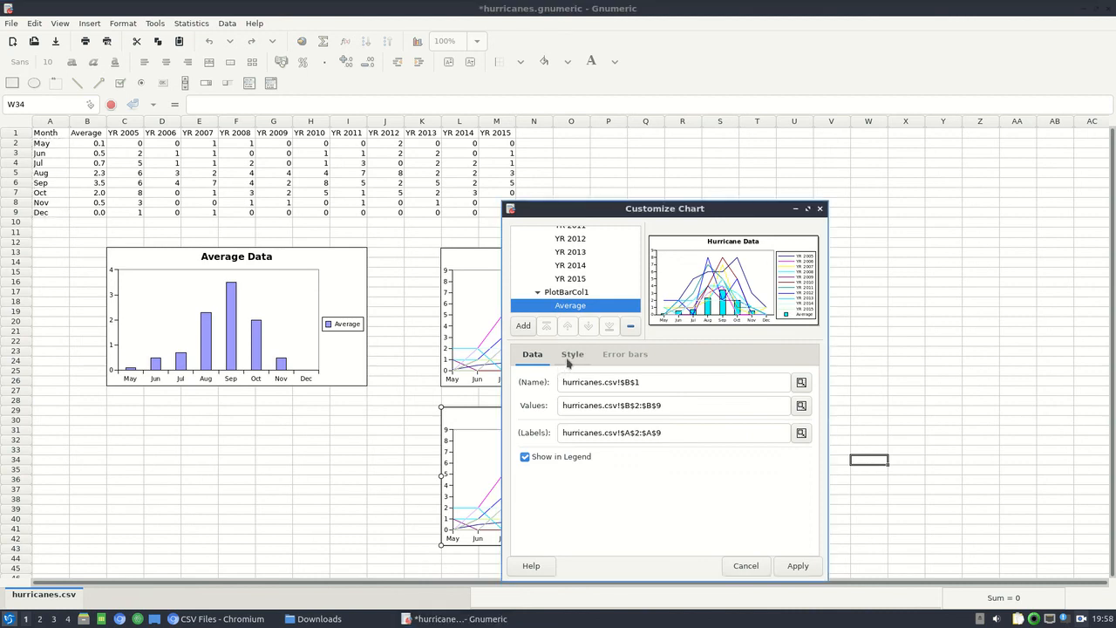
pyautogui.click(746, 420)
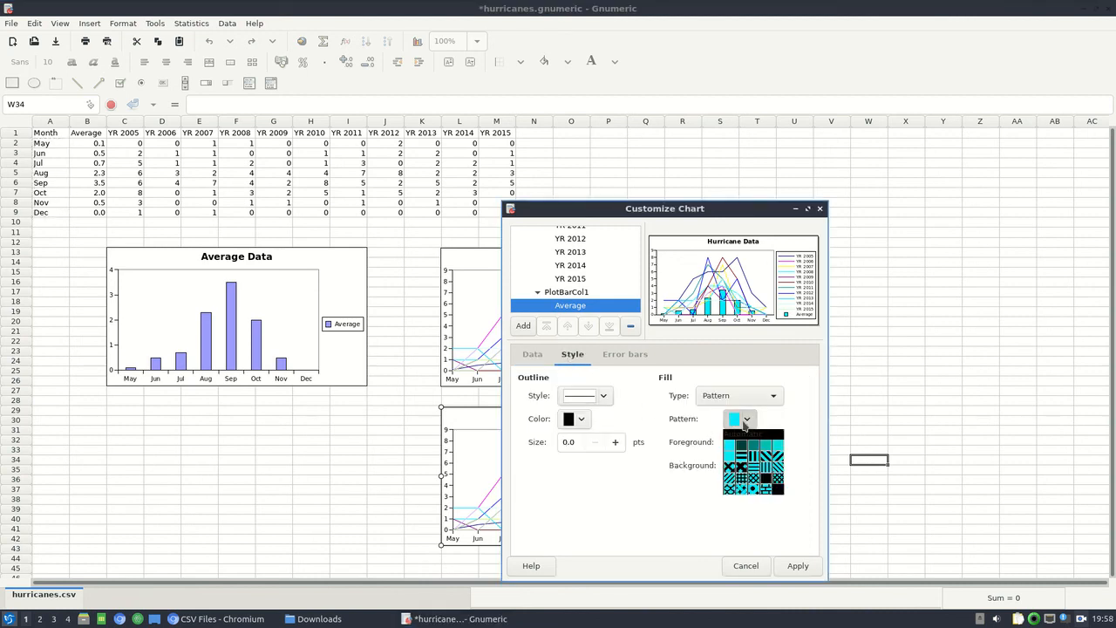
pyautogui.click(744, 425)
pyautogui.click(747, 465)
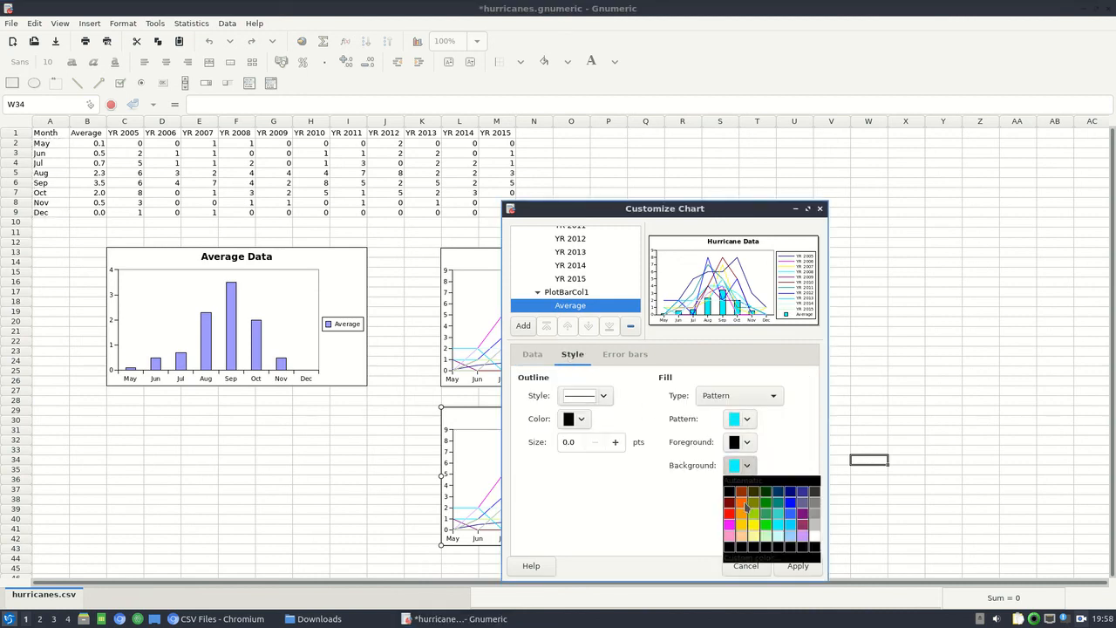
pyautogui.click(744, 507)
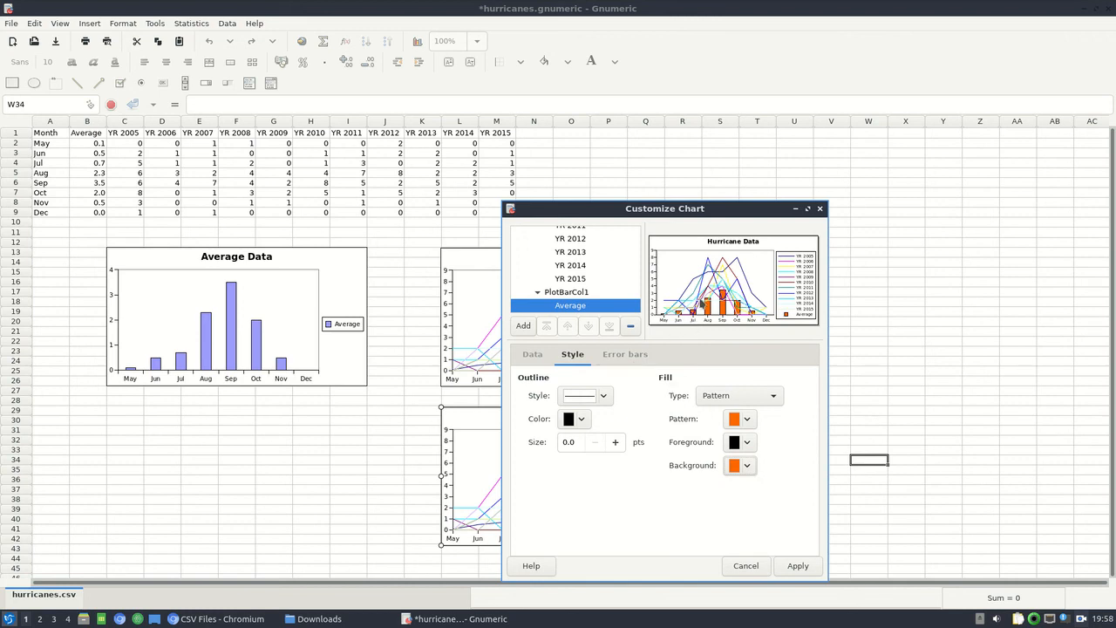
pyautogui.click(800, 565)
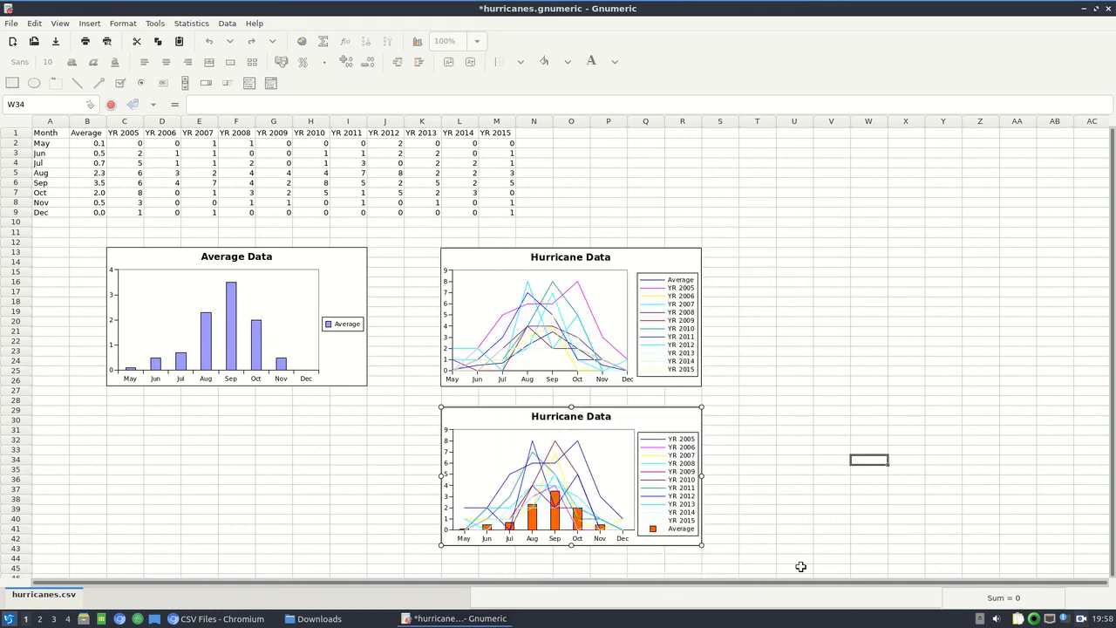
pyautogui.click(776, 497)
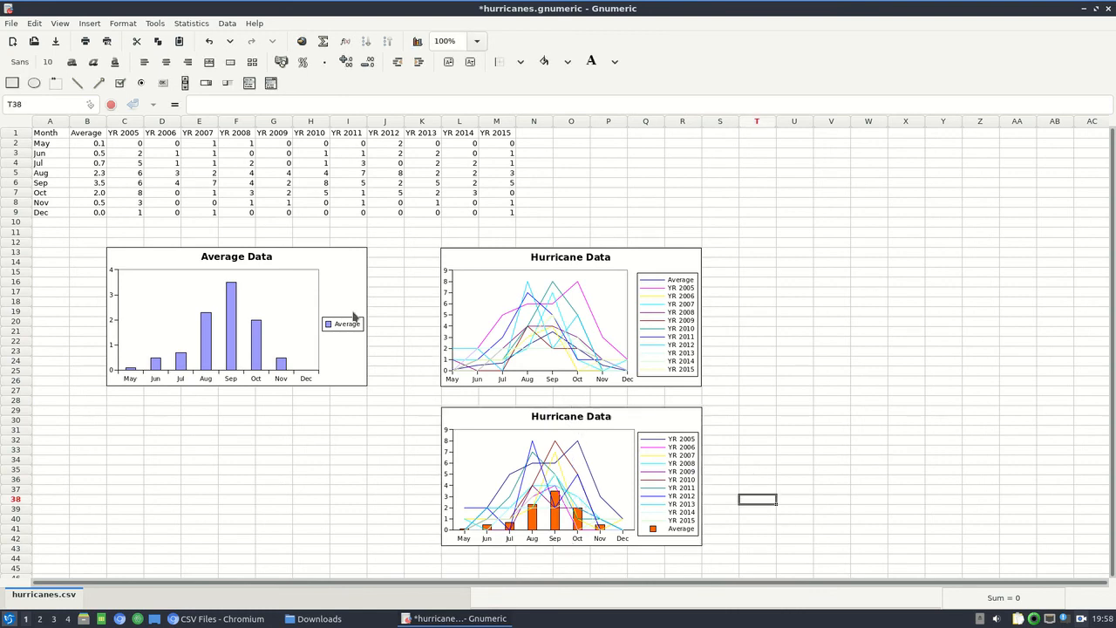